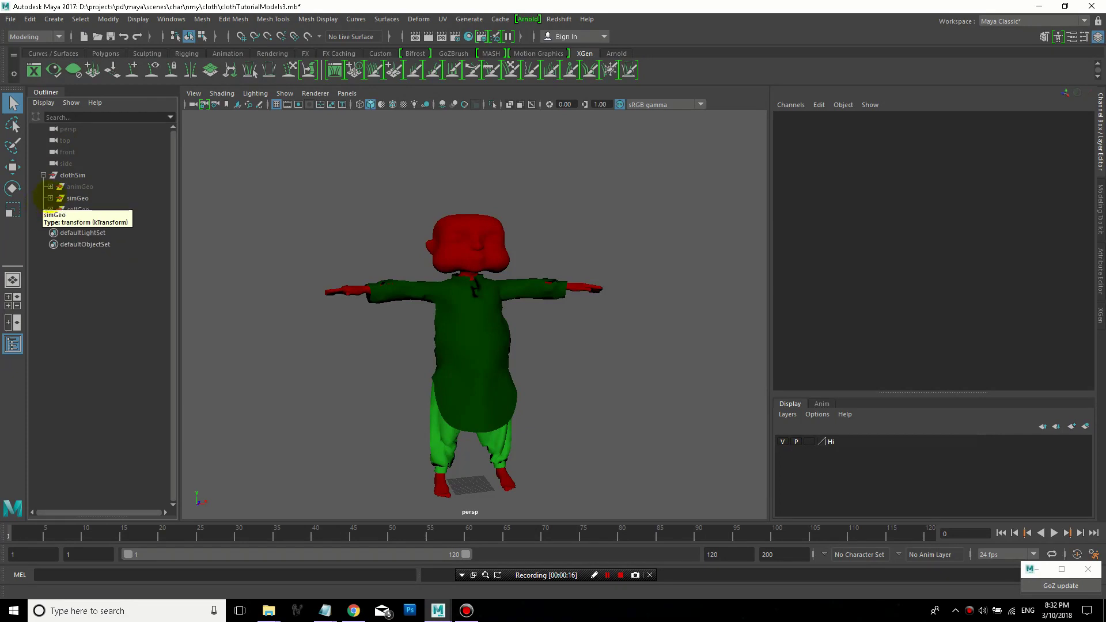
# Inspect the simGeo, animGeo, collGeo and clothRender groups and their meshes in the Outliner.
pyautogui.click(50, 198)
pyautogui.click(95, 210)
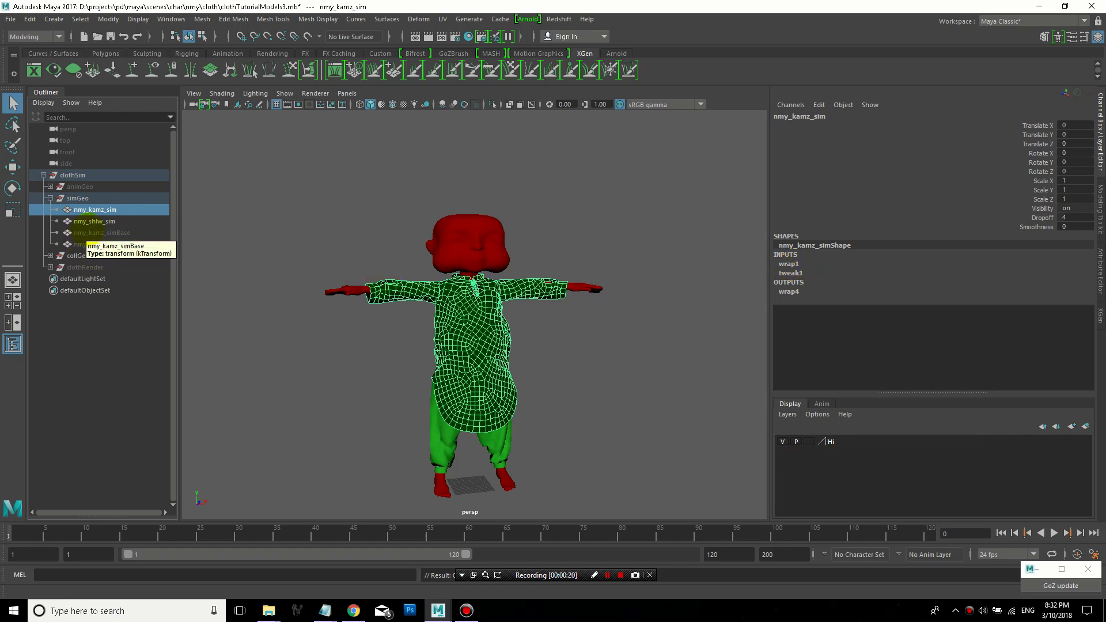
pyautogui.click(92, 222)
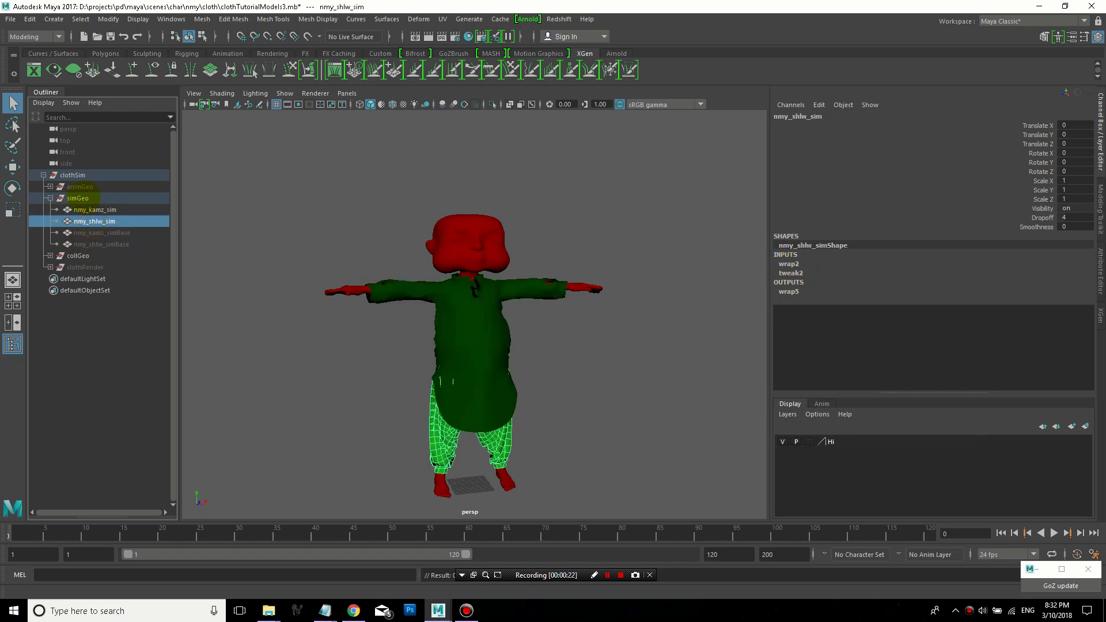
pyautogui.click(80, 187)
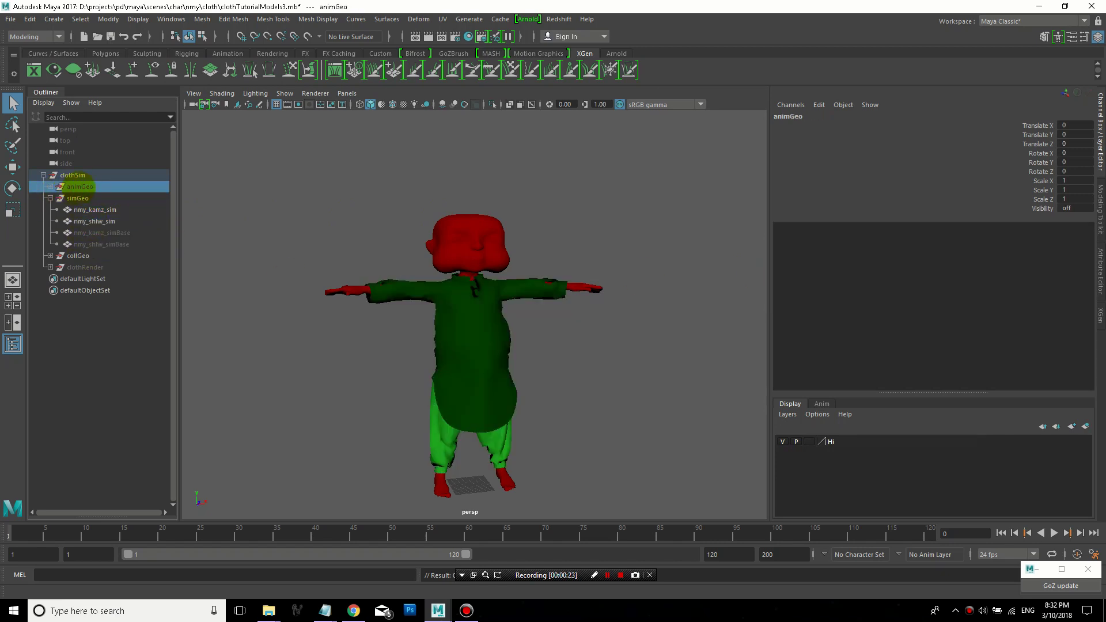
pyautogui.click(57, 256)
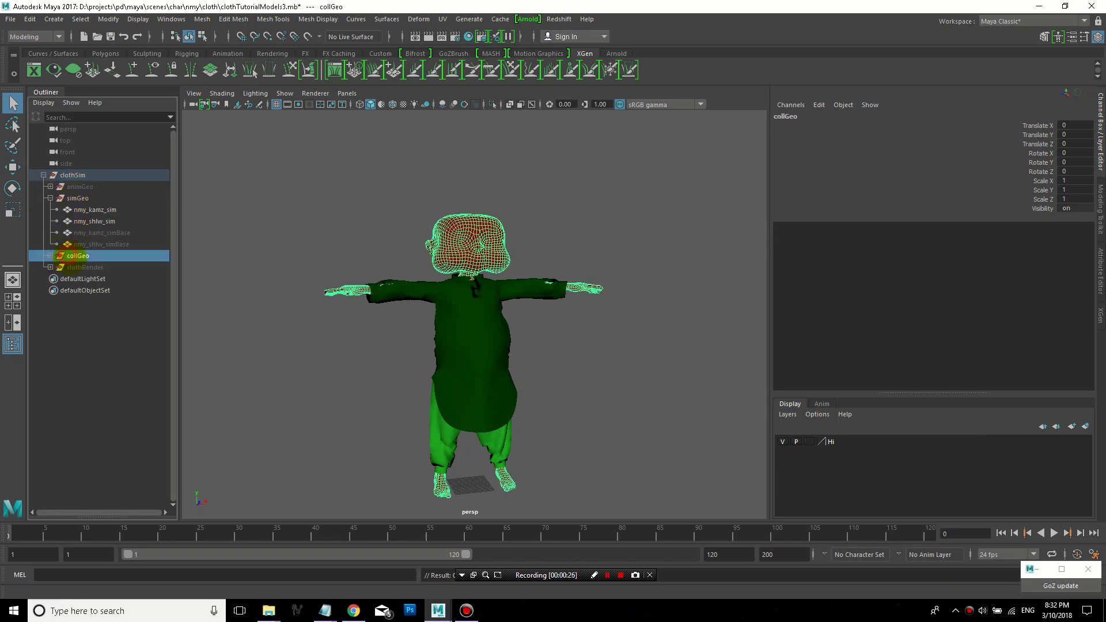
pyautogui.click(75, 267)
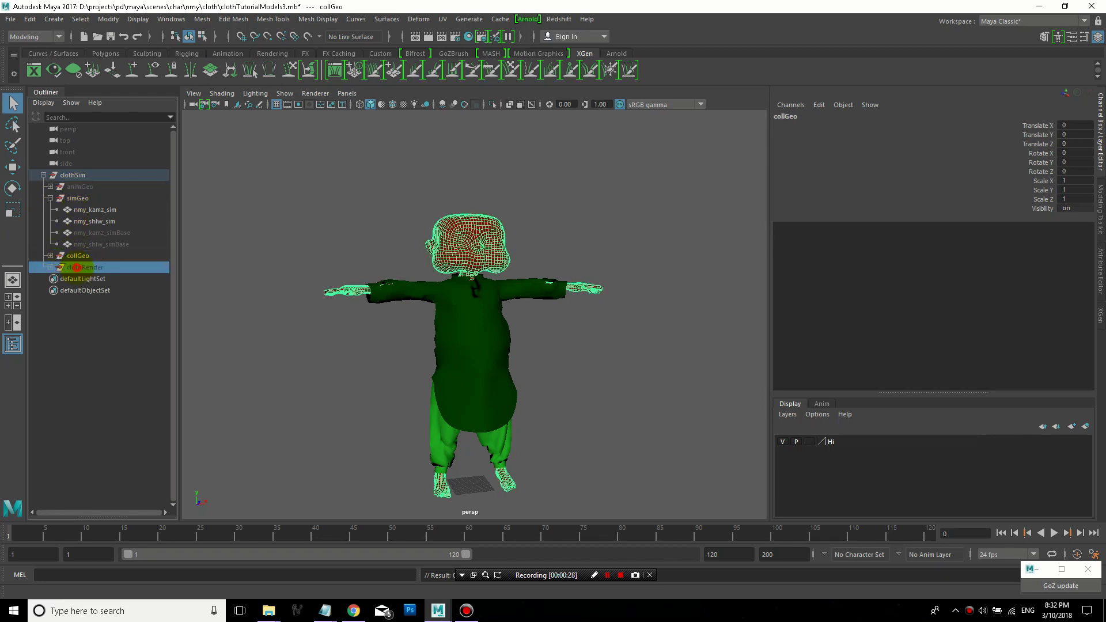
pyautogui.click(51, 267)
pyautogui.click(96, 279)
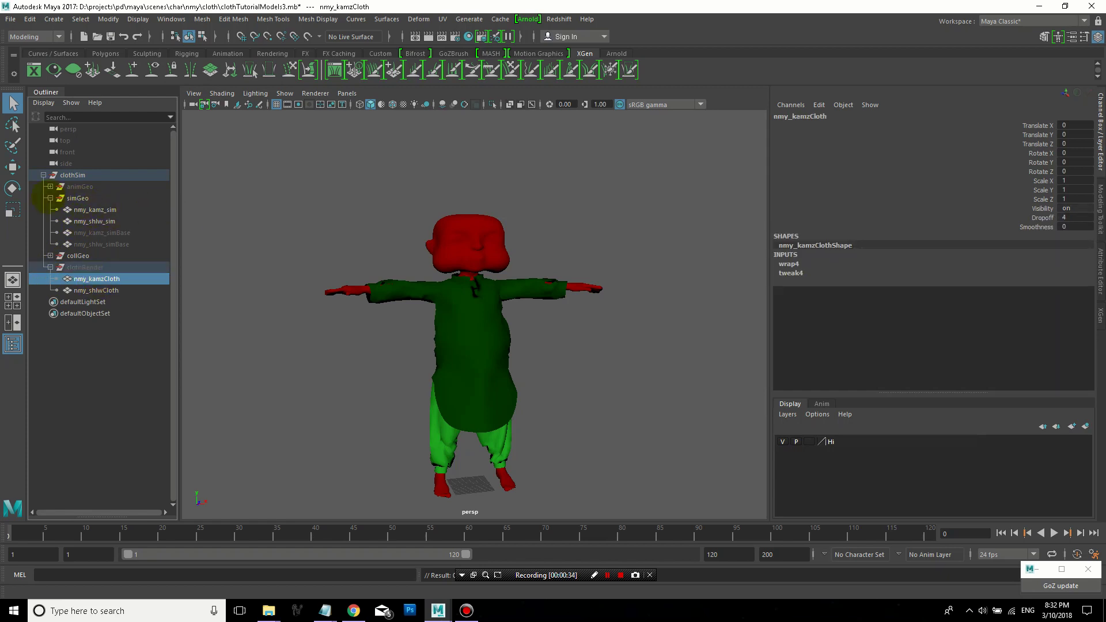
pyautogui.click(50, 198)
pyautogui.click(50, 221)
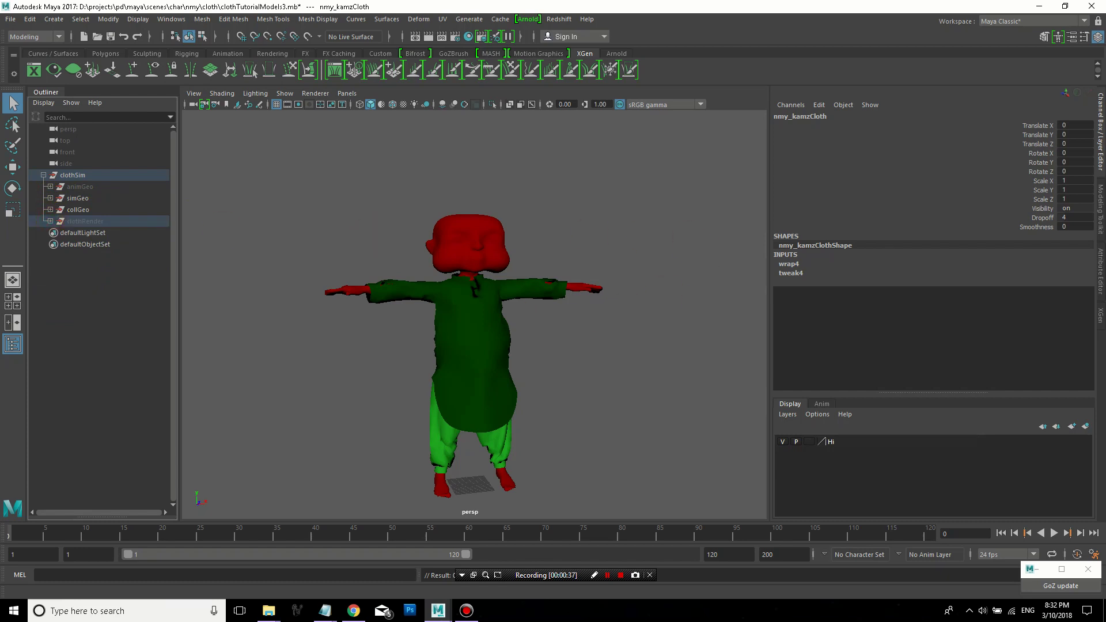
# Create an nCloth on the kamz sim mesh from the FX menu set.
pyautogui.click(470, 346)
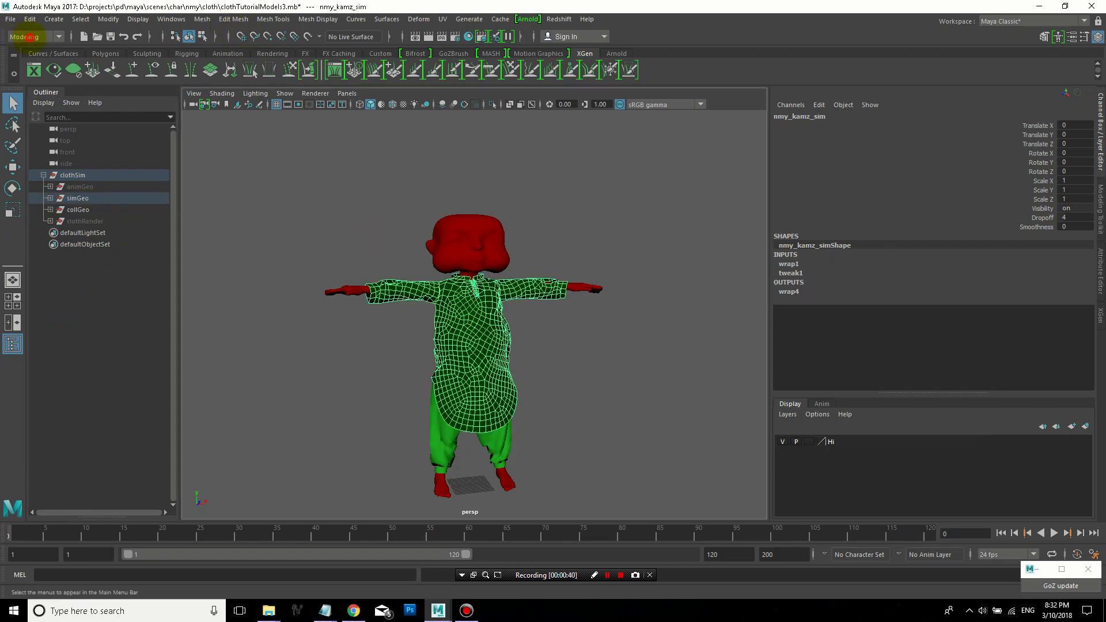
pyautogui.click(26, 36)
pyautogui.click(12, 84)
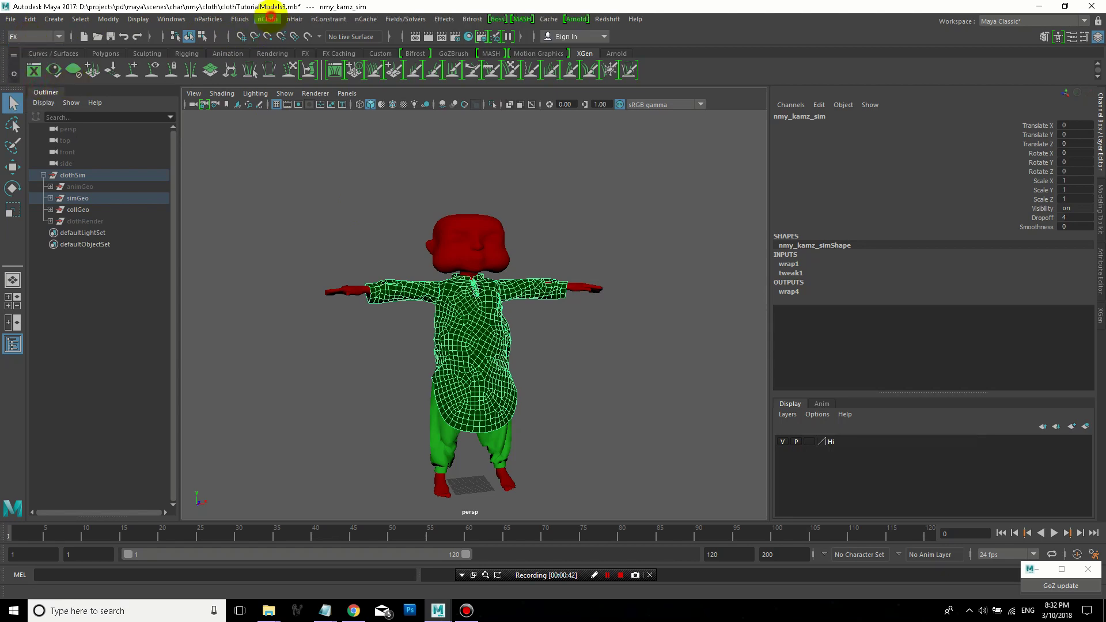
pyautogui.click(268, 15)
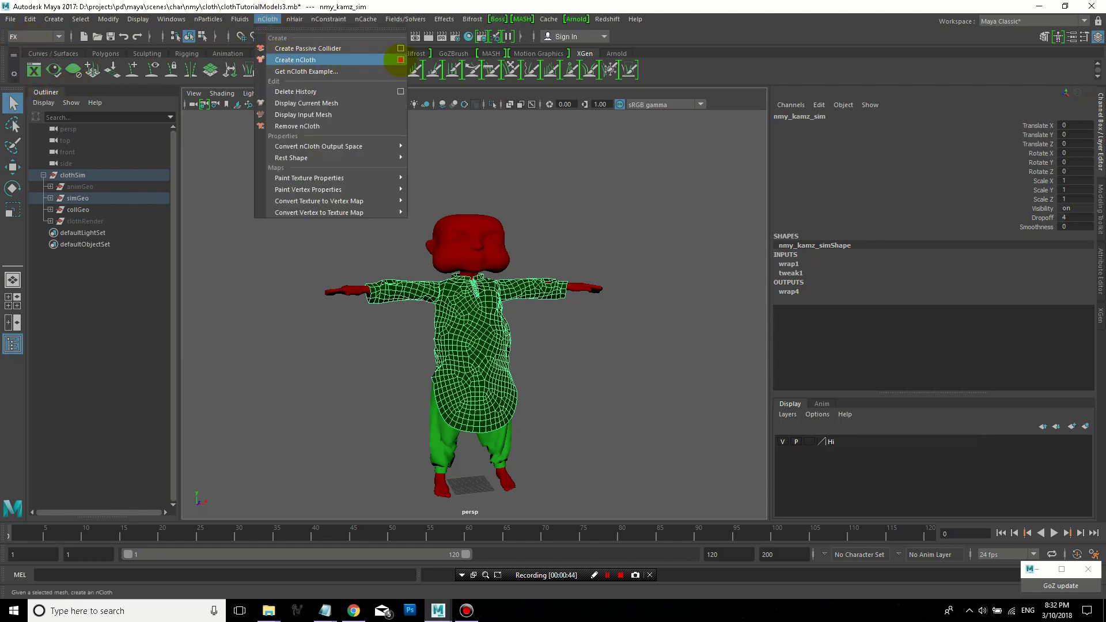
pyautogui.click(400, 60)
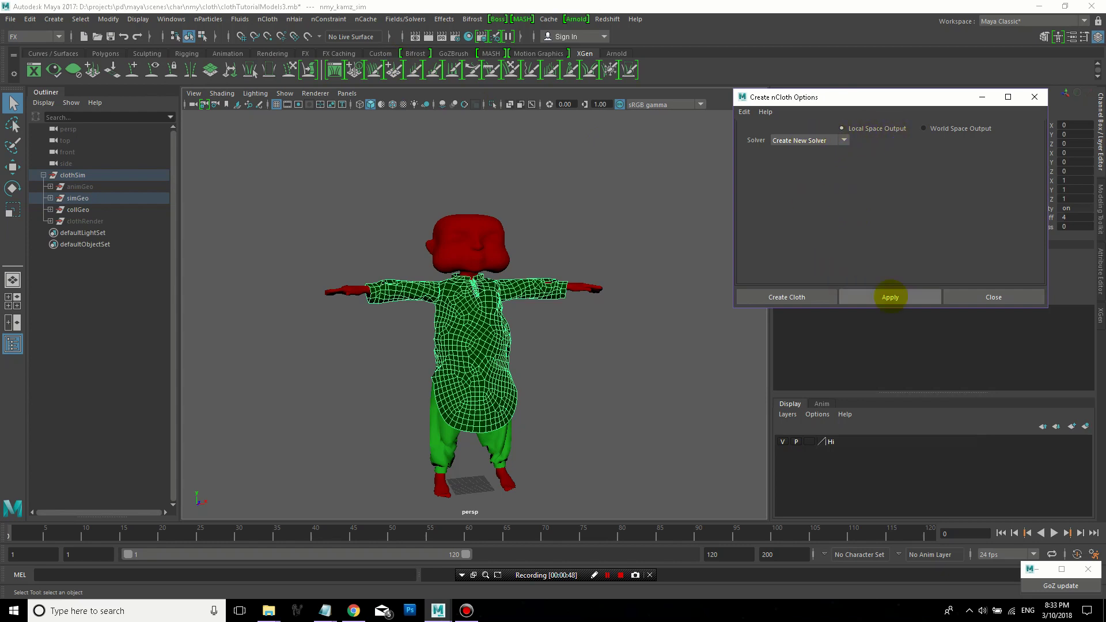
pyautogui.click(890, 297)
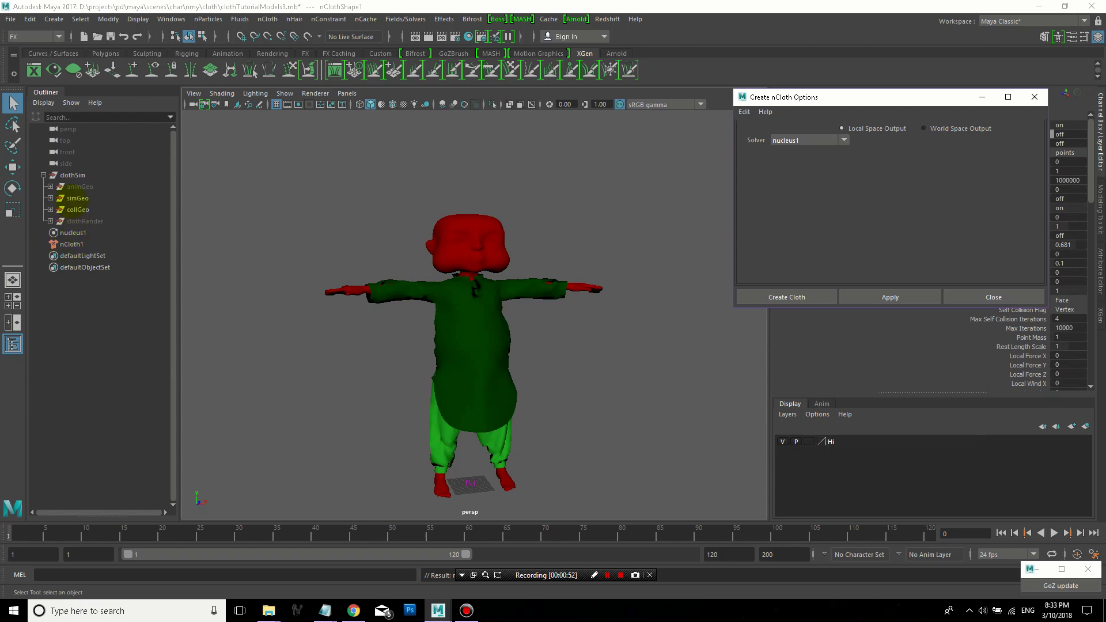
# Rename the new nCloth1 node to nmy_kamz_nCloth.
pyautogui.click(50, 198)
pyautogui.doubleClick(92, 210)
pyautogui.hotkey('ctrl', 'c')
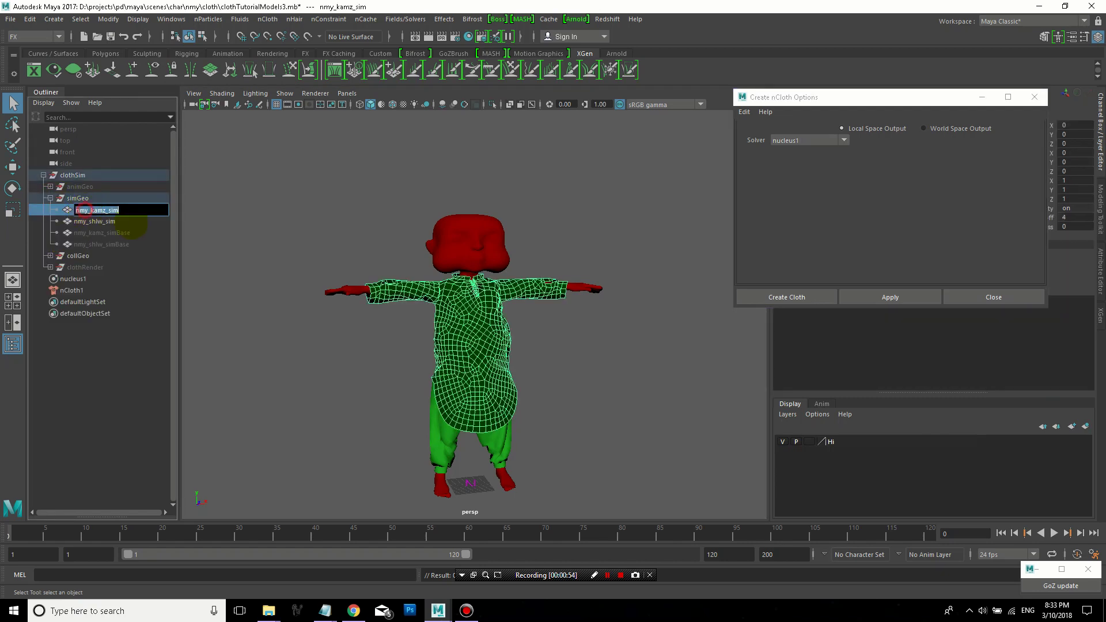
pyautogui.doubleClick(60, 291)
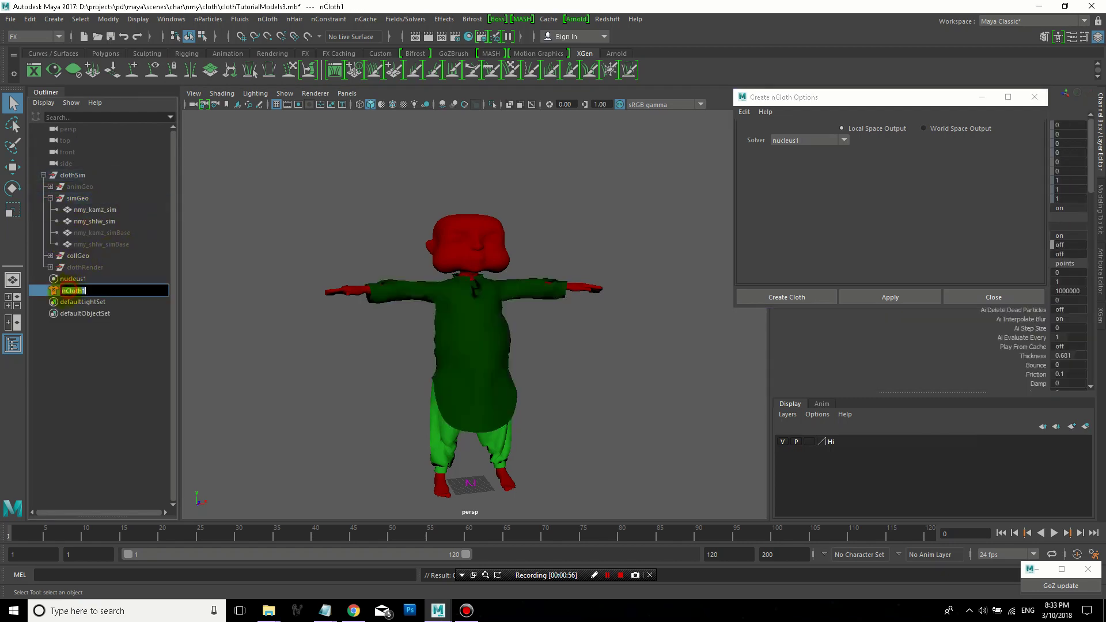
pyautogui.click(61, 291)
pyautogui.hotkey('ctrl', 'v')
pyautogui.press('BackSpace')
pyautogui.press('BackSpace')
pyautogui.press('BackSpace')
pyautogui.press('Return')
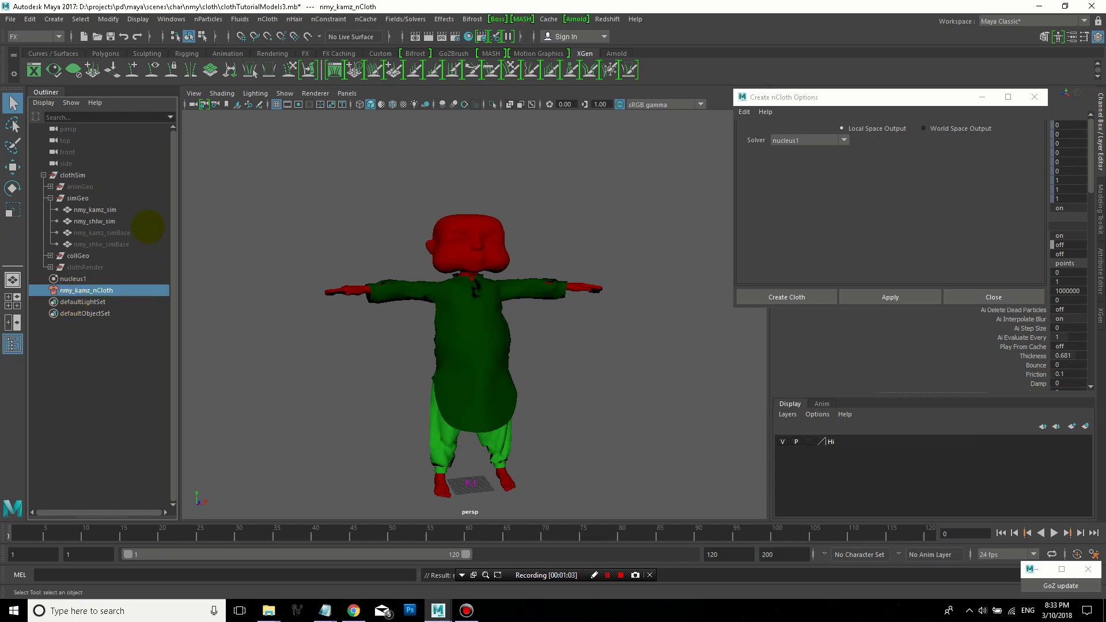
# Create an nCloth on the shalwar sim mesh and name it nmy_shlw_nCloth.
pyautogui.click(91, 221)
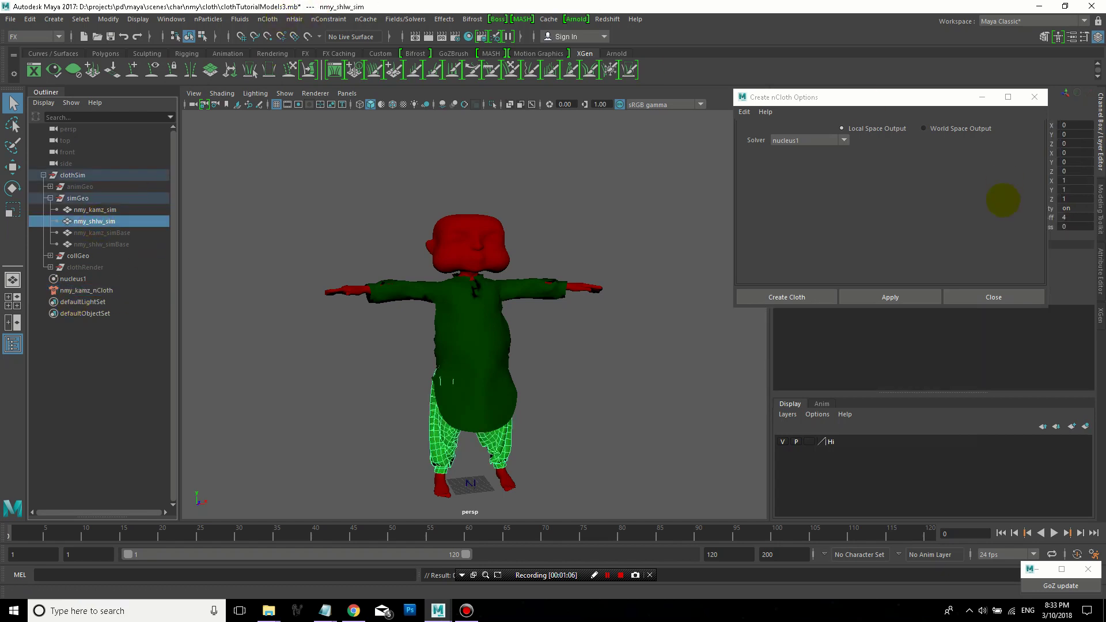
pyautogui.click(903, 297)
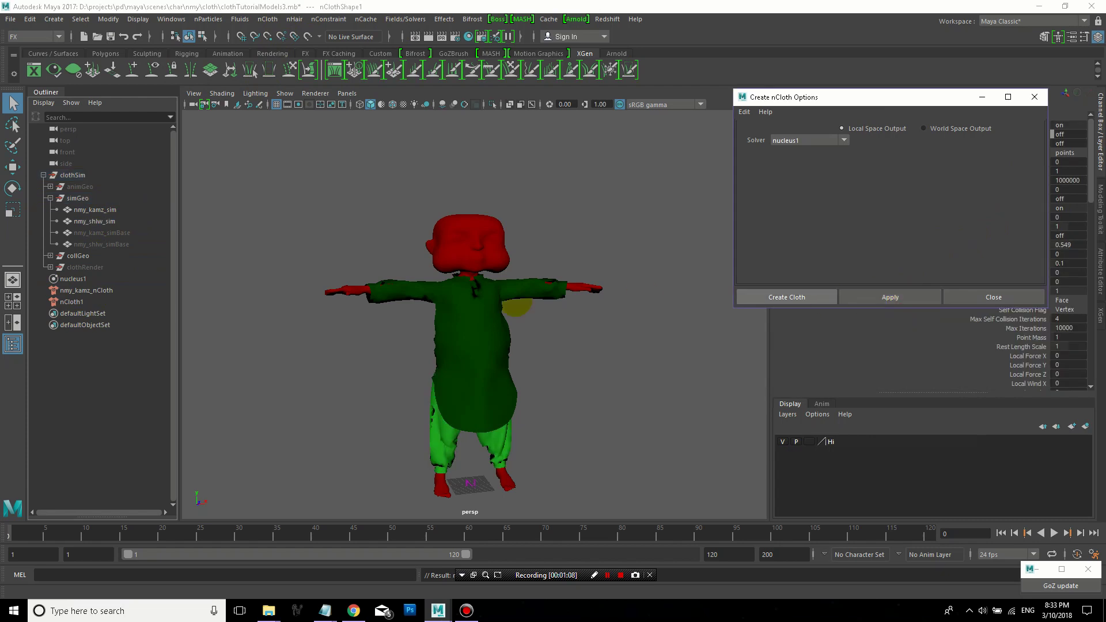
pyautogui.doubleClick(92, 221)
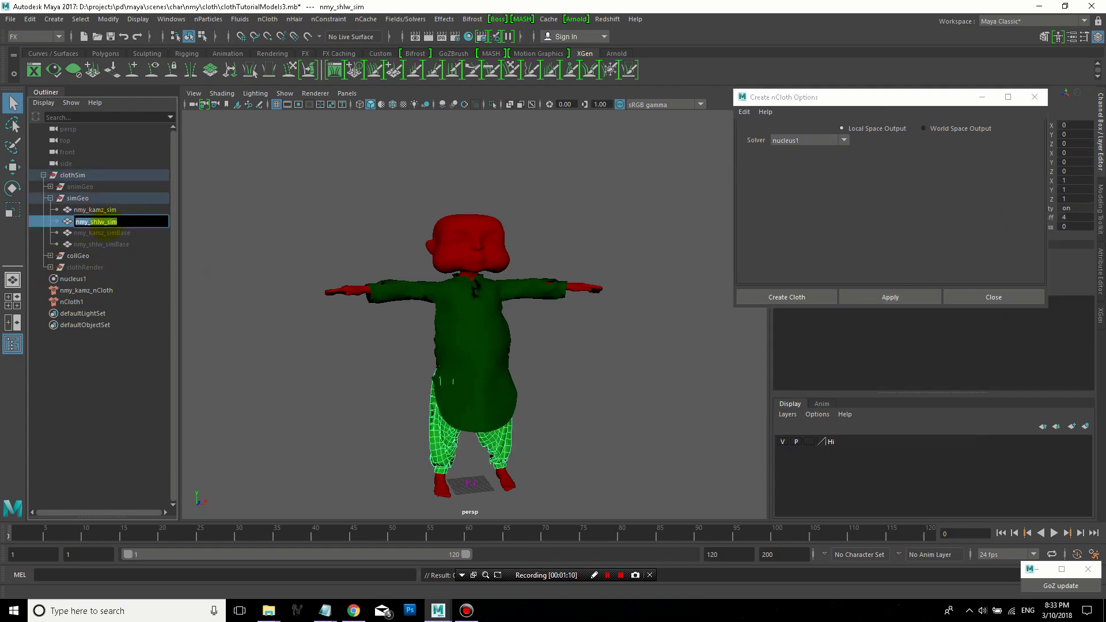
pyautogui.hotkey('shift', 'Left')
pyautogui.hotkey('shift', 'Left')
pyautogui.hotkey('shift', 'Left')
pyautogui.hotkey('ctrl', 'c')
pyautogui.doubleClick(122, 302)
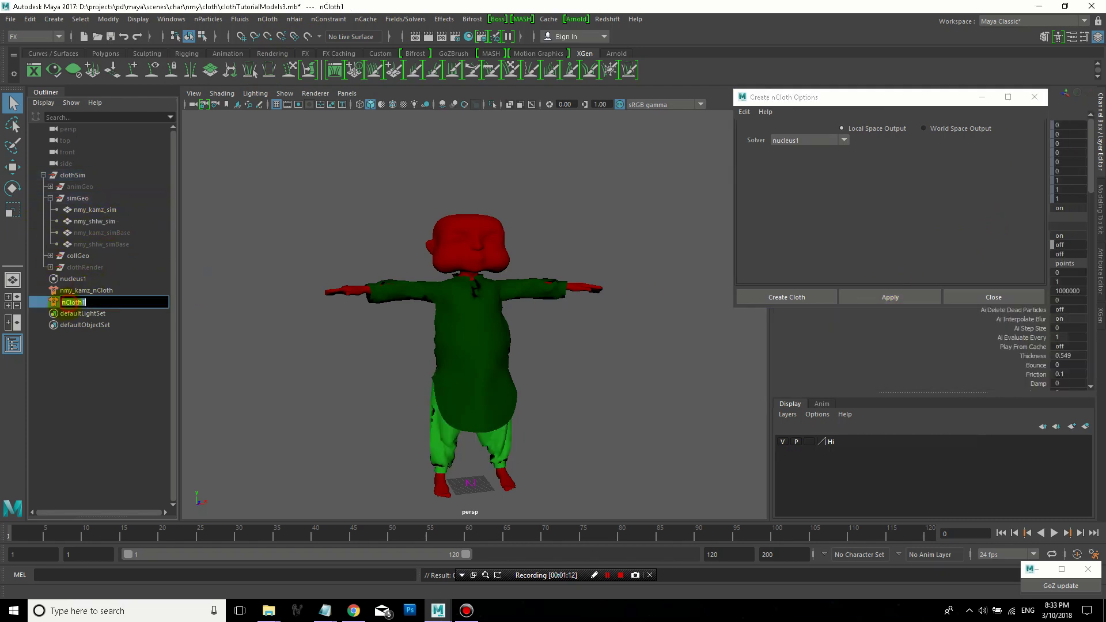
pyautogui.press('Home')
pyautogui.hotkey('ctrl', 'v')
pyautogui.press('End')
pyautogui.press('BackSpace')
pyautogui.press('Return')
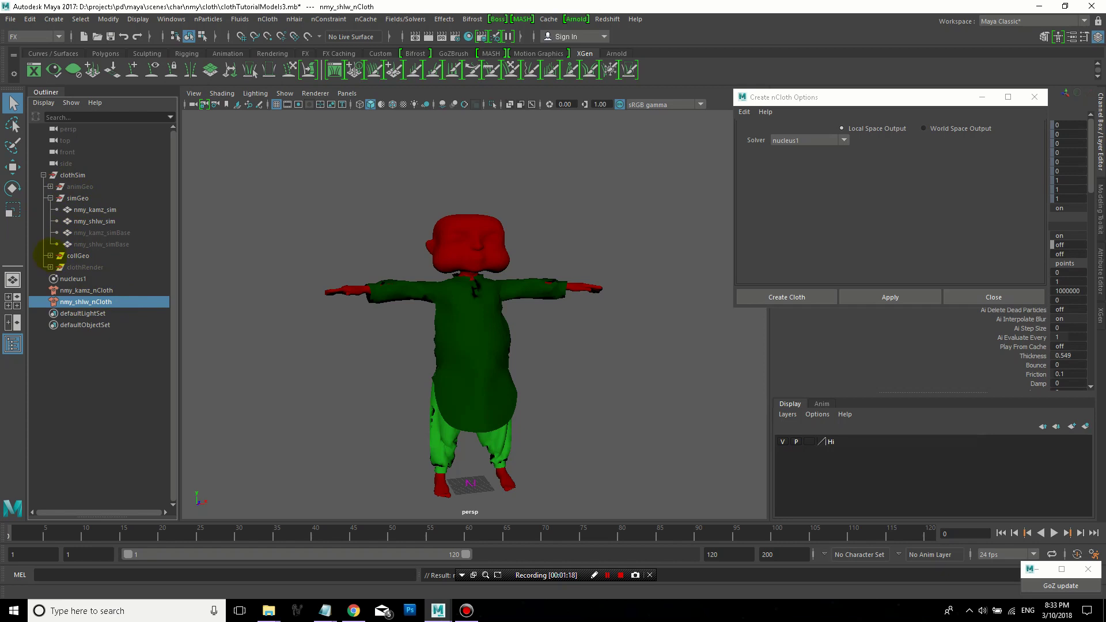
# Make the nmy_bodyColl mesh a passive collider.
pyautogui.click(50, 256)
pyautogui.click(95, 267)
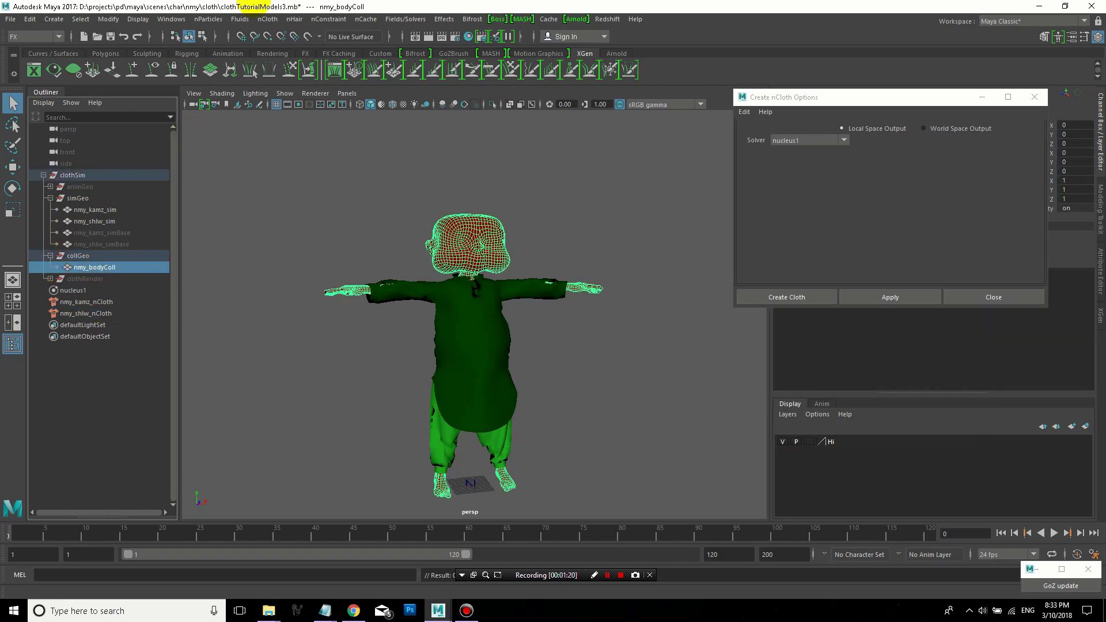
pyautogui.click(267, 20)
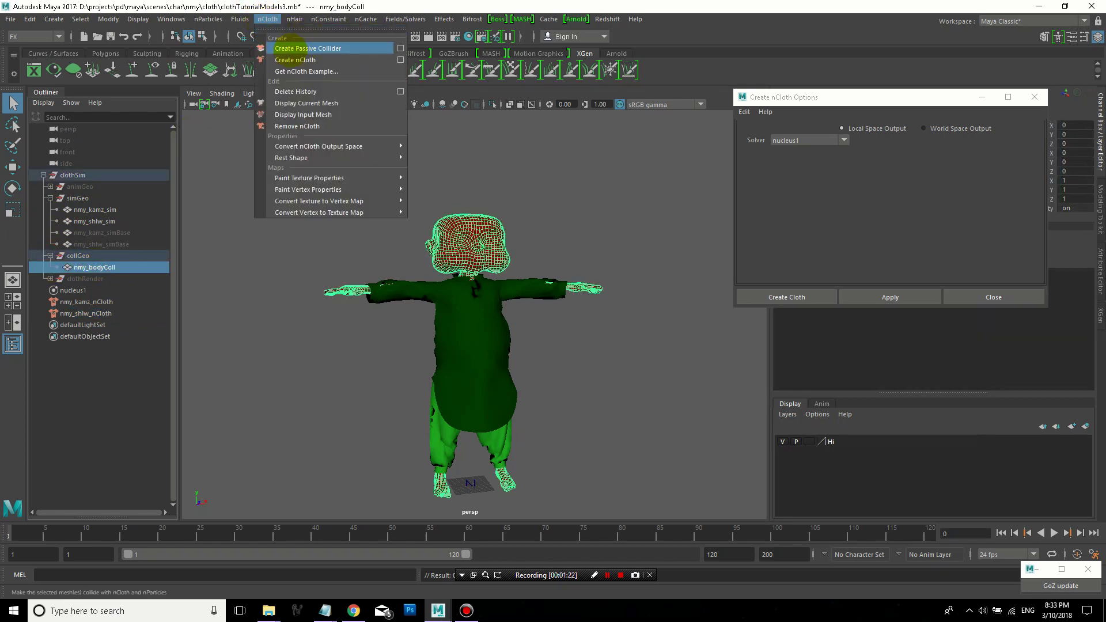
pyautogui.click(401, 48)
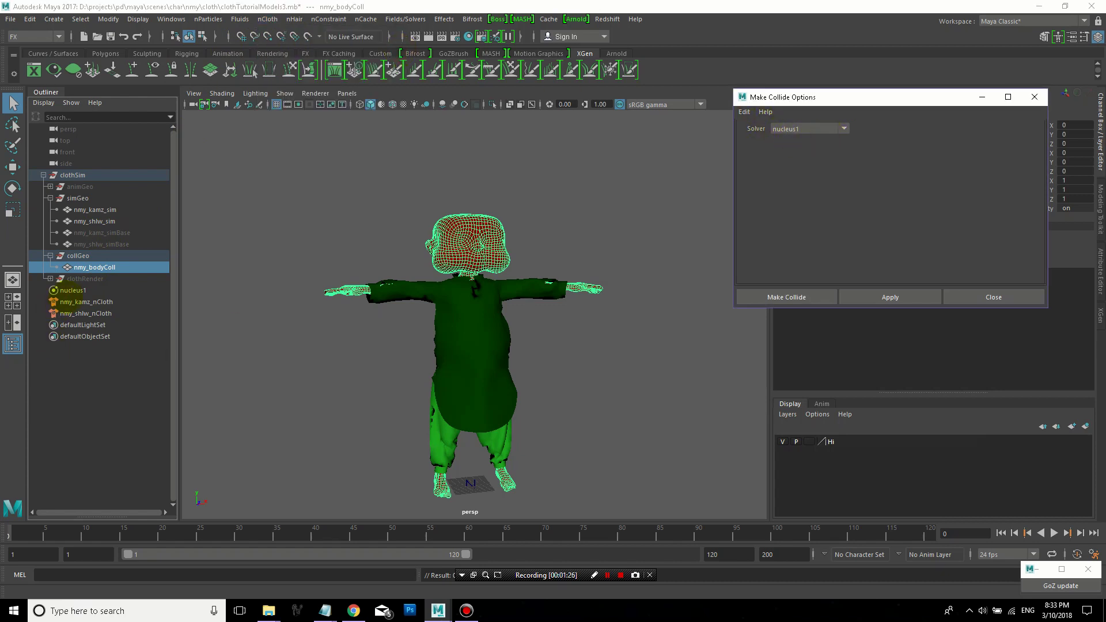
pyautogui.click(768, 295)
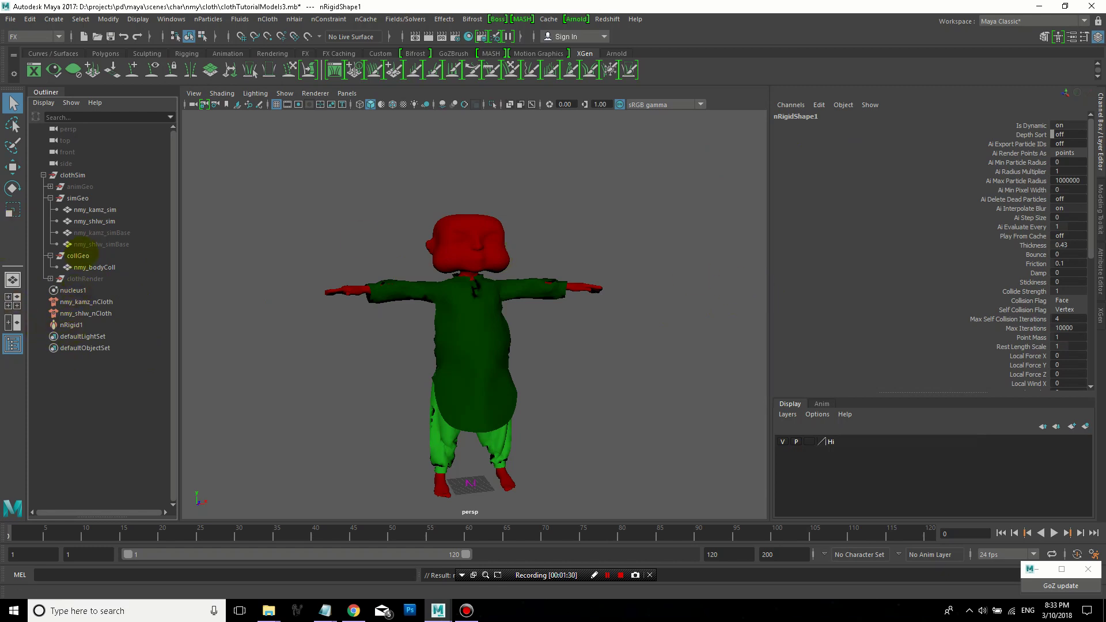
# Rename nRigid1 to nmy_bodyColl_nRigid.
pyautogui.click(93, 268)
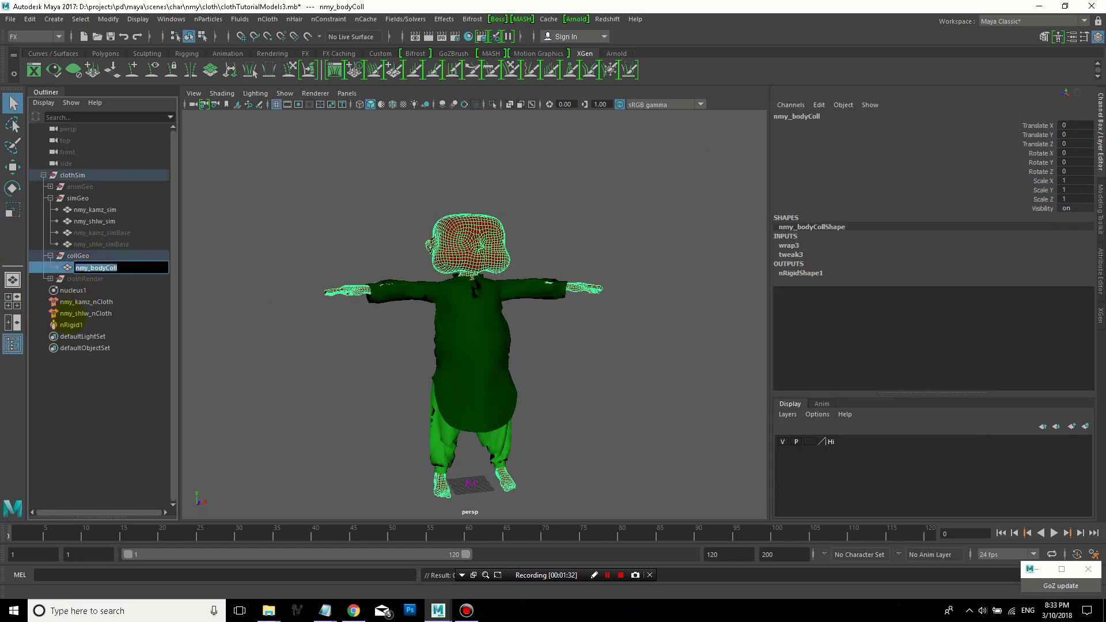
pyautogui.doubleClick(72, 326)
pyautogui.press('Home')
pyautogui.hotkey('ctrl', 'v')
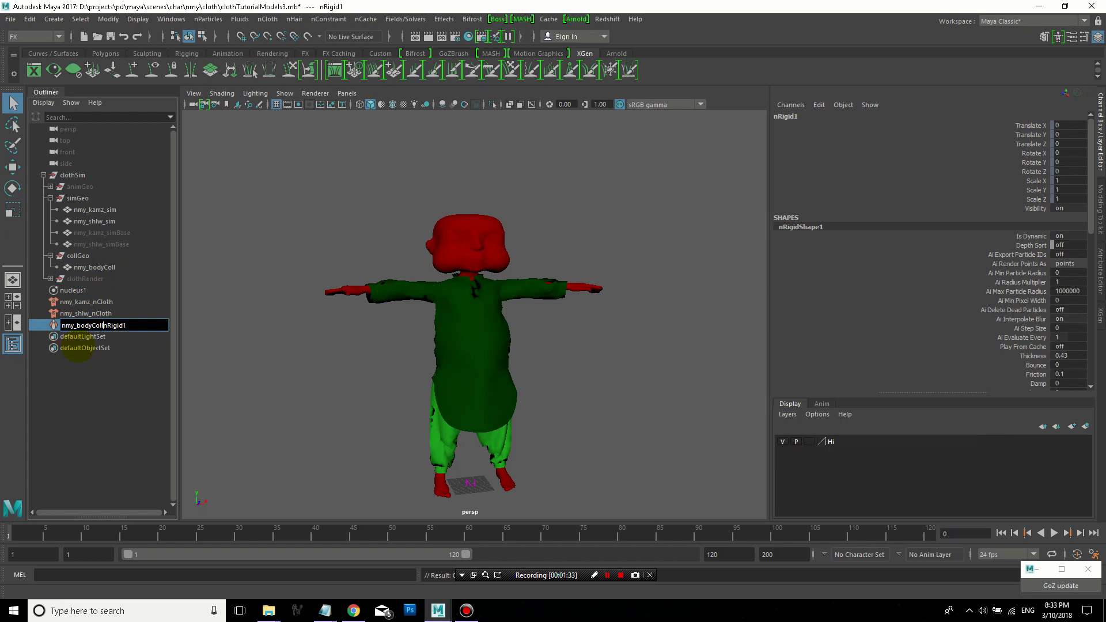
pyautogui.write('_')
pyautogui.press('BackSpace')
pyautogui.press('Return')
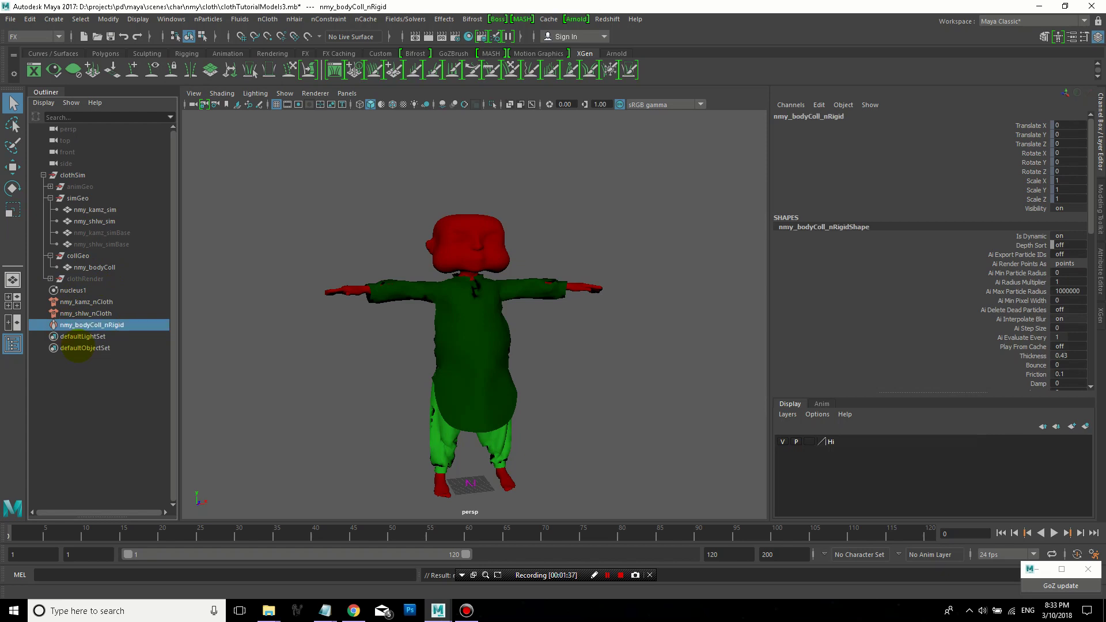
# Group nucleus1, both nCloth nodes and the nRigid into a group named simNodes.
pyautogui.click(80, 292)
pyautogui.keyDown('shift'); pyautogui.click(87, 324); pyautogui.keyUp('shift')
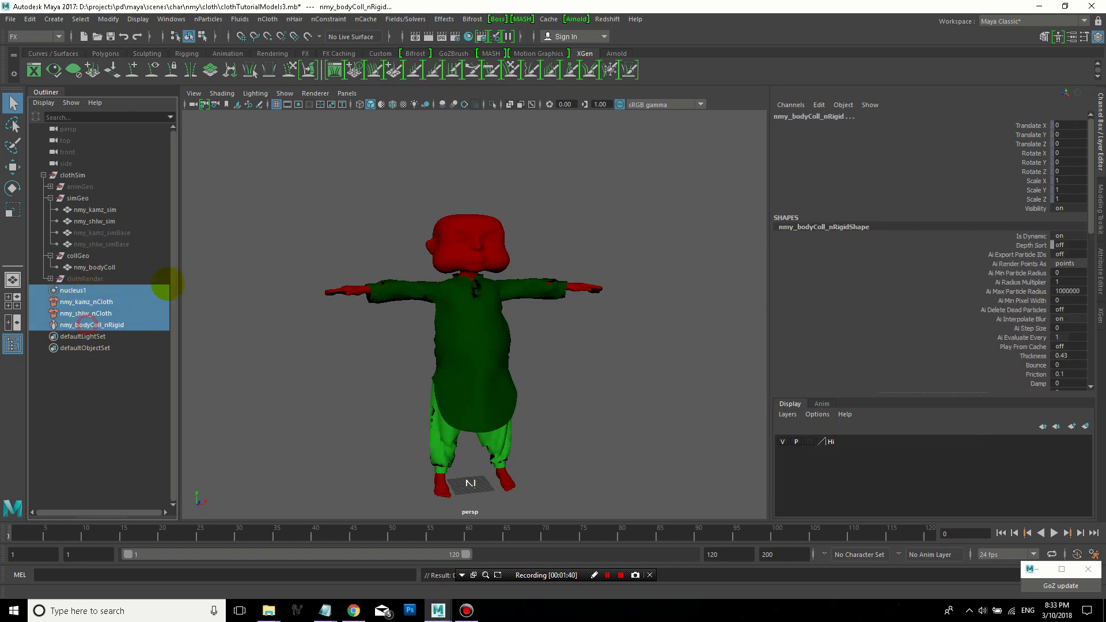
pyautogui.hotkey('ctrl', 'g')
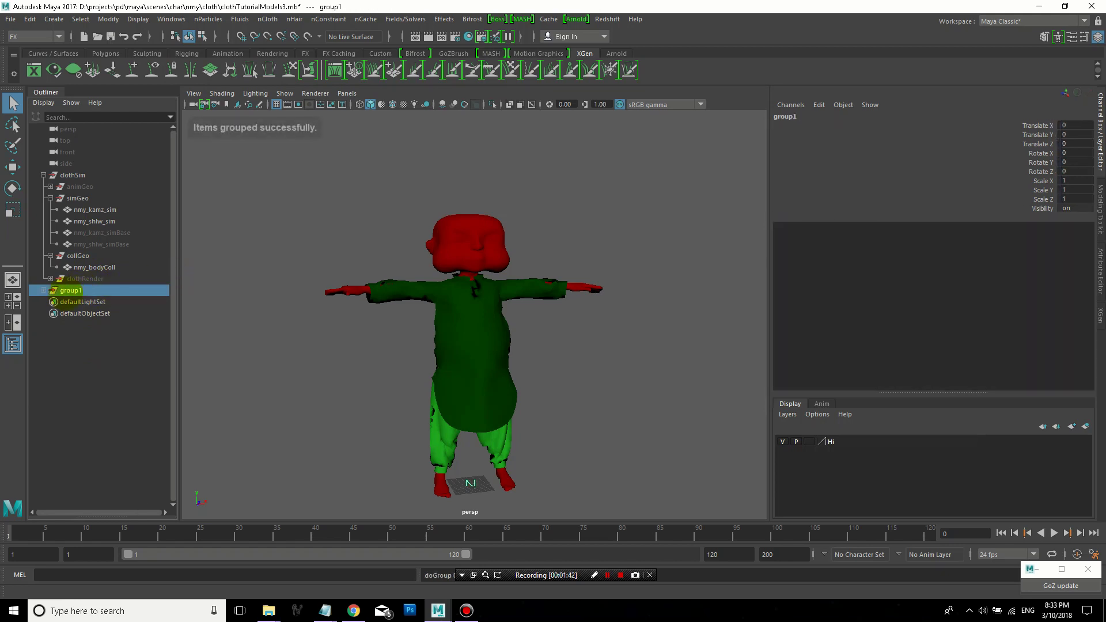
pyautogui.doubleClick(72, 291)
pyautogui.write('simNodes')
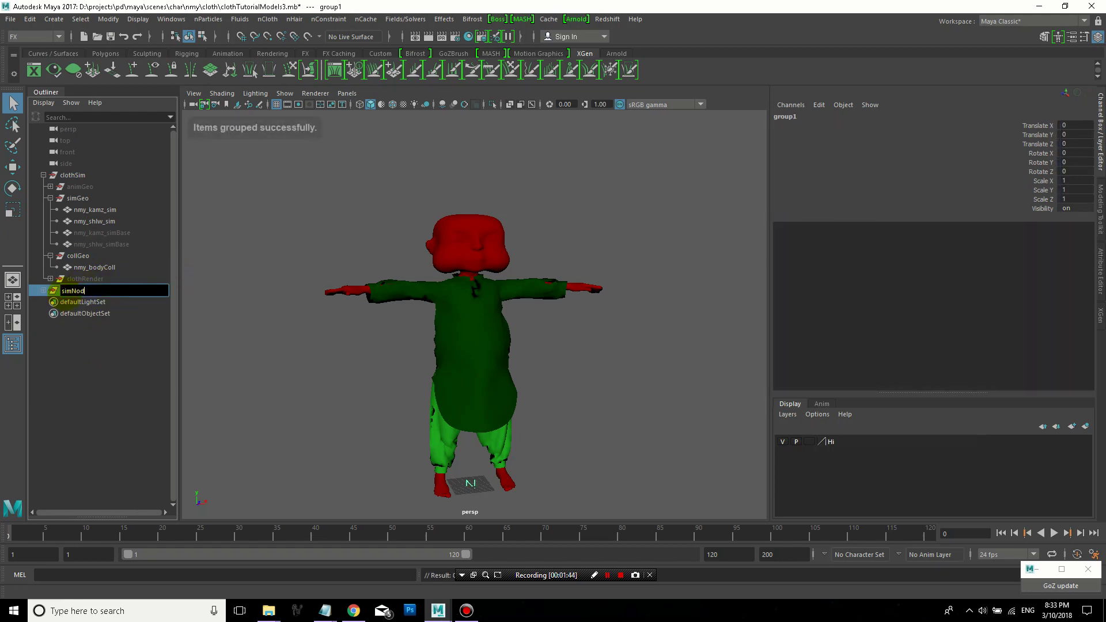
pyautogui.press('Return')
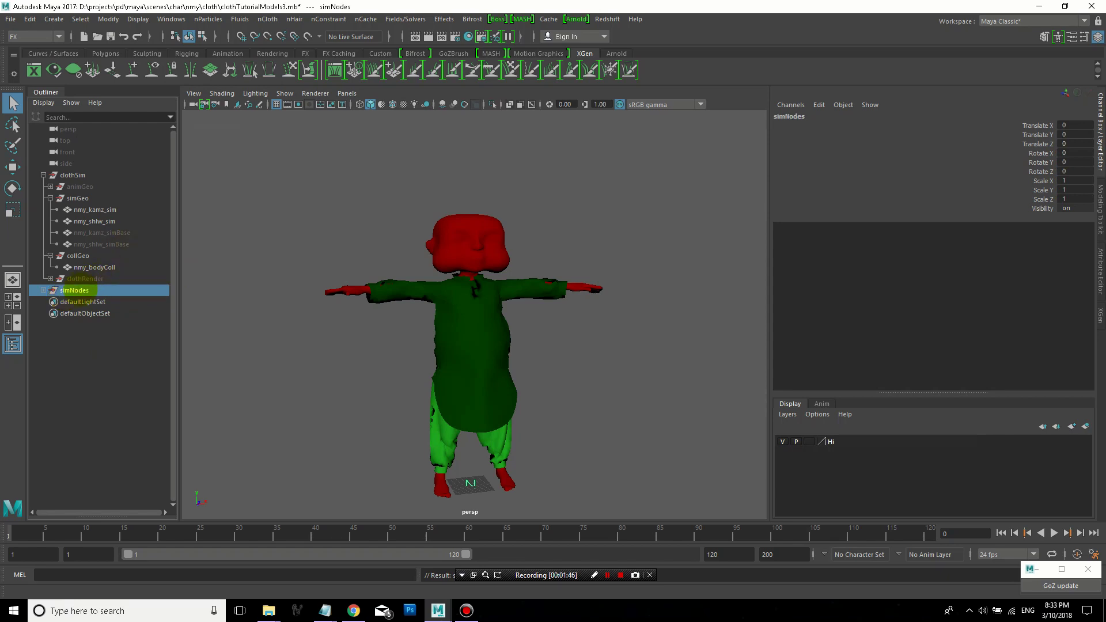
# Move simNodes under clothSim, collapse simGeo and collGeo, and select nucleus1.
pyautogui.moveTo(62, 290)
pyautogui.mouseDown()
pyautogui.moveTo(69, 208)
pyautogui.moveTo(45, 294)
pyautogui.mouseUp()
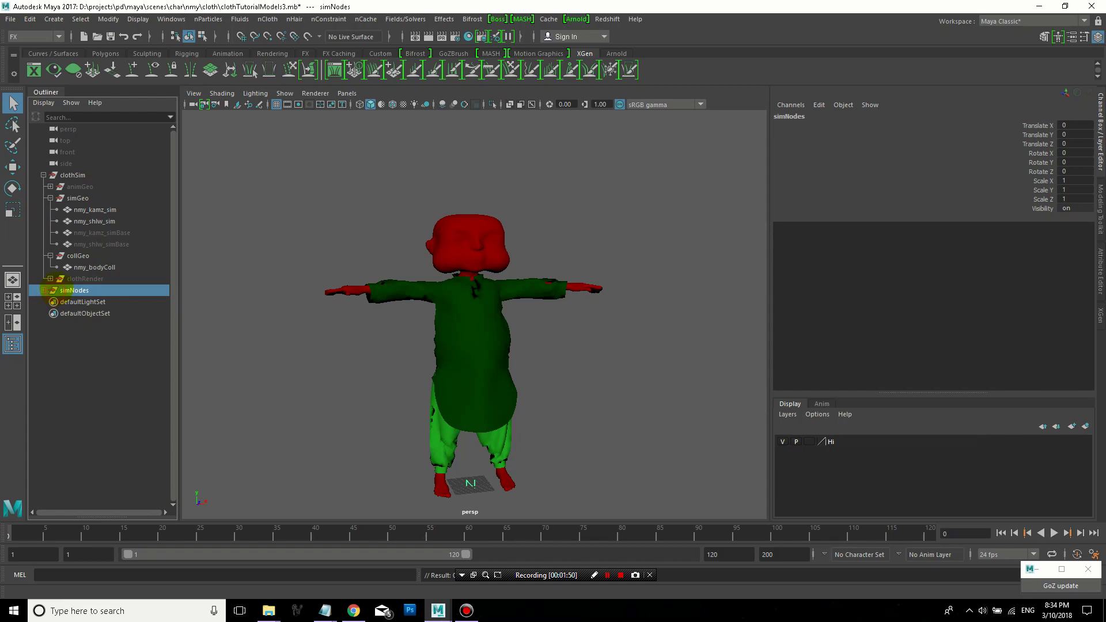
pyautogui.moveTo(74, 289); pyautogui.dragTo(64, 185, button='middle')
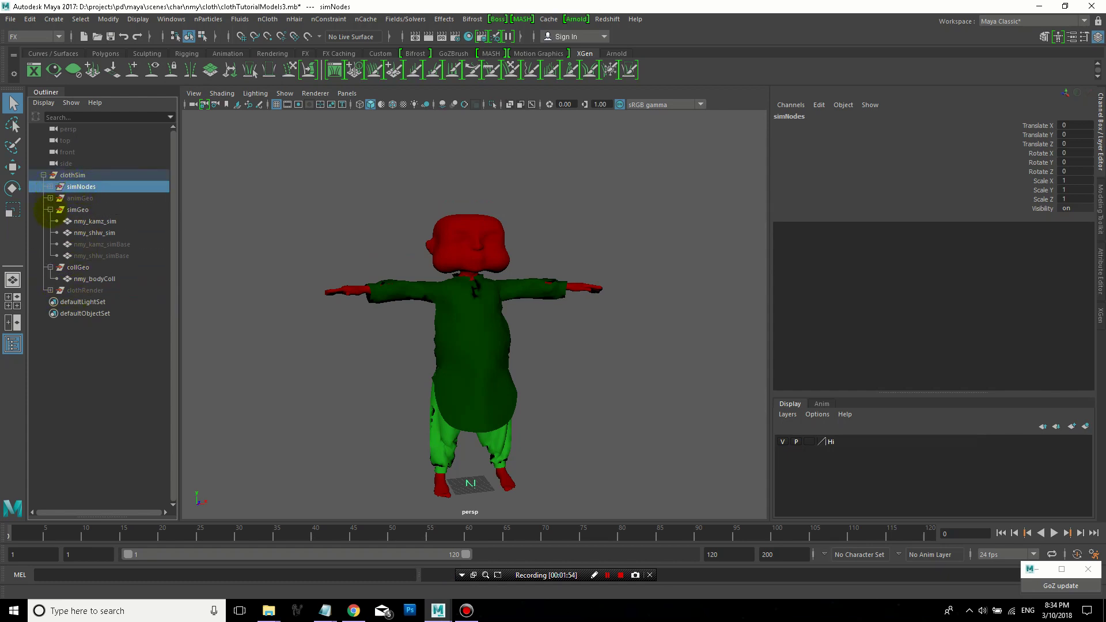
pyautogui.click(50, 209)
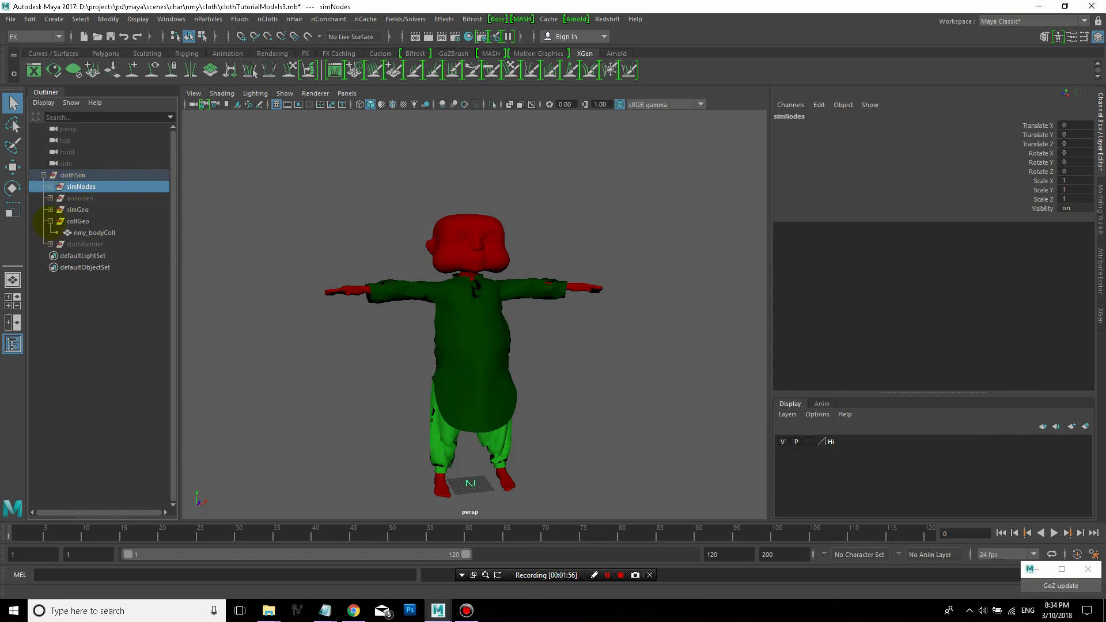
pyautogui.click(50, 220)
pyautogui.click(51, 186)
pyautogui.click(86, 199)
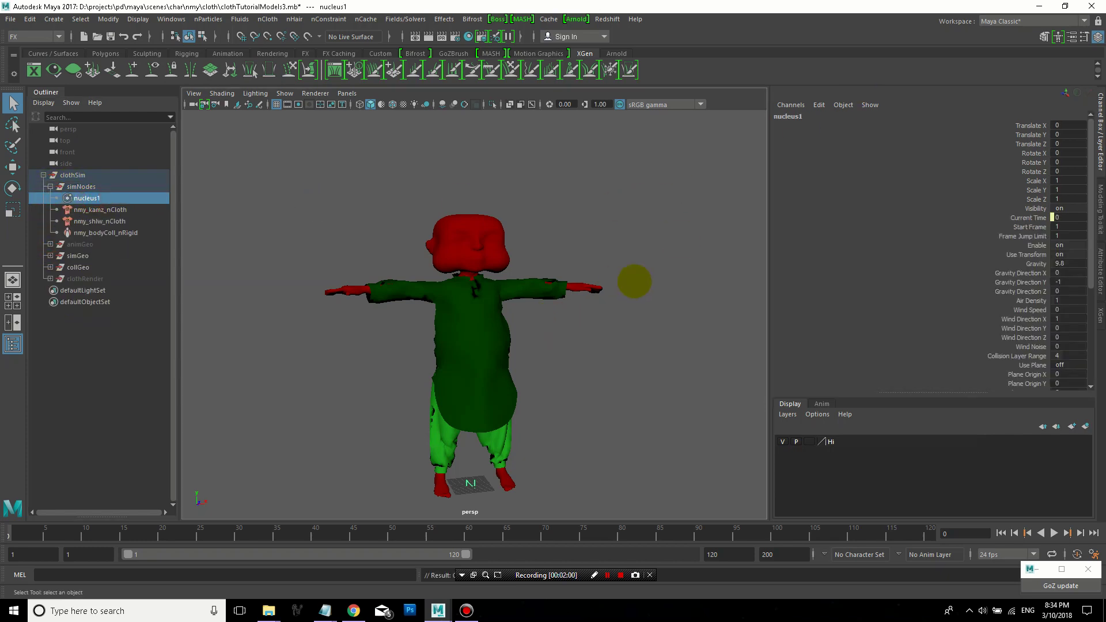
# Set nucleus1's Substeps to 12 and Max Collision Iterations to 16.
pyautogui.hotkey('ctrl', 'a')
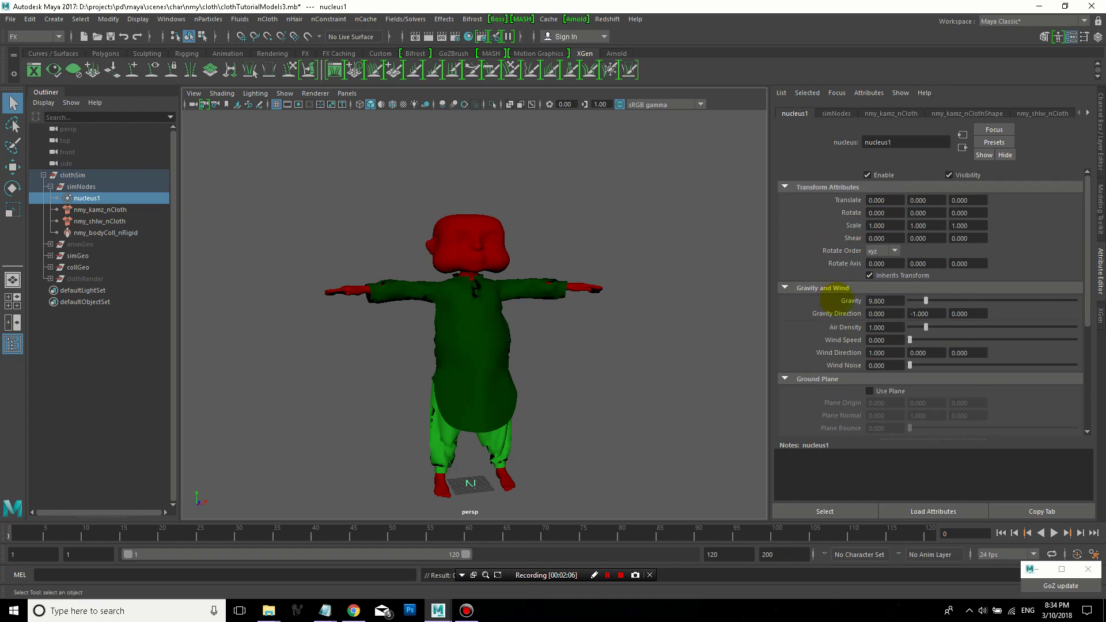
pyautogui.scroll(-2, 884, 322)
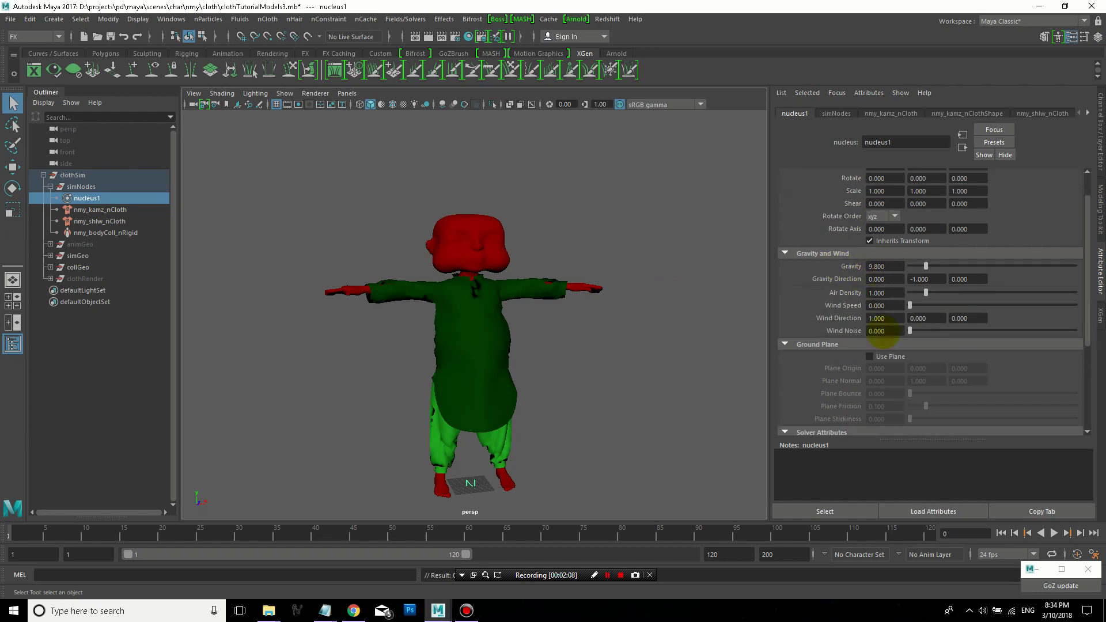
pyautogui.scroll(-8, 883, 334)
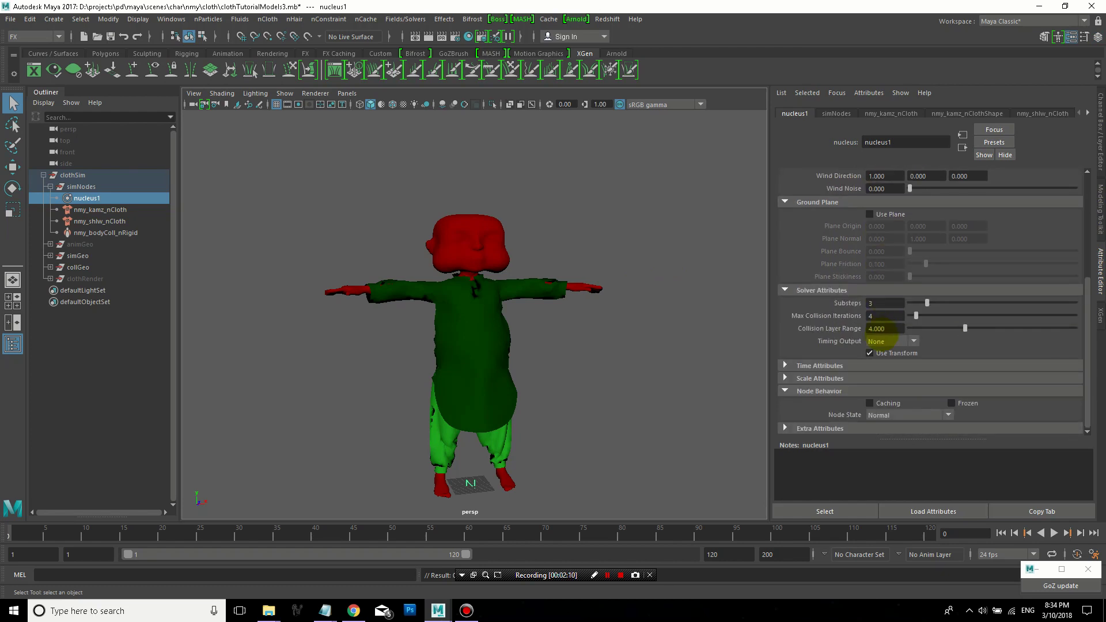
pyautogui.click(883, 304)
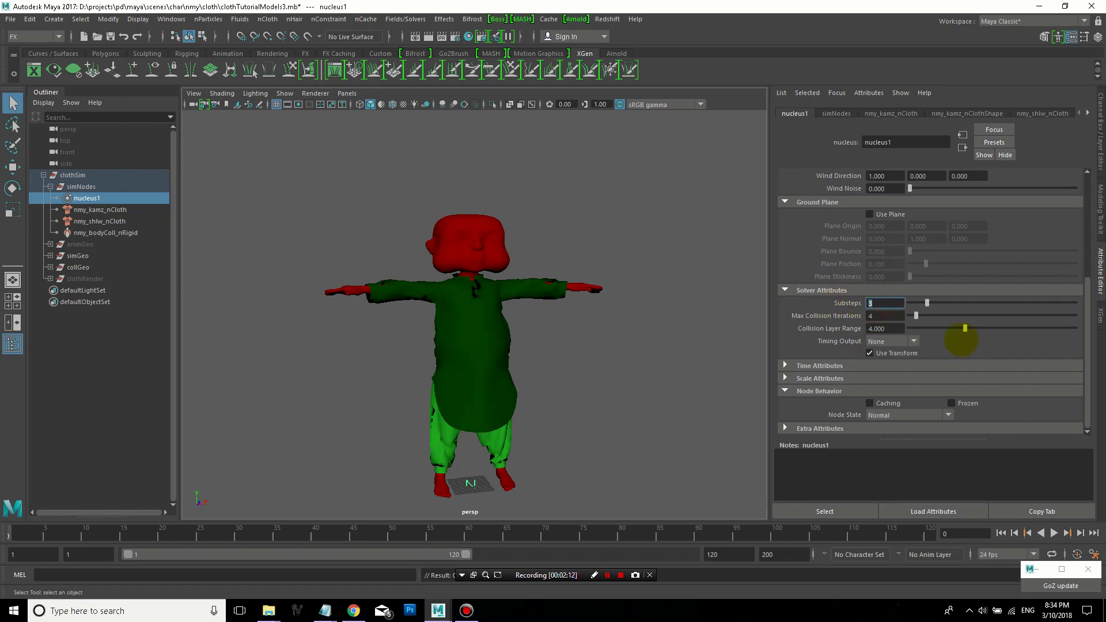
pyautogui.write('12')
pyautogui.press('Tab')
pyautogui.write('16')
pyautogui.press('Tab')
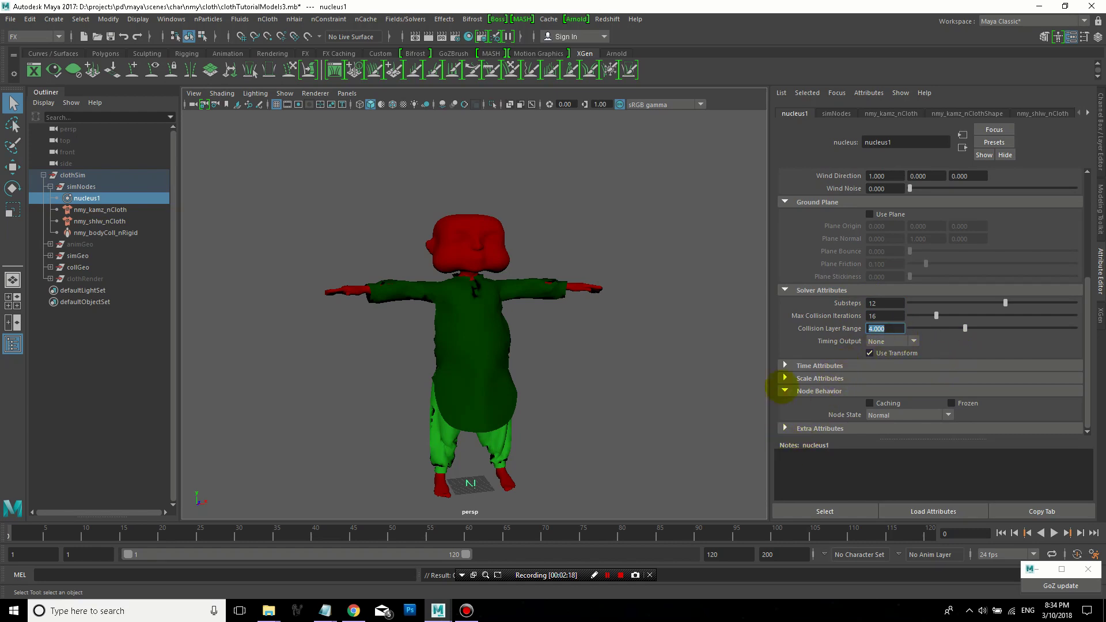
# Set nucleus1's Space Scale to 0.01.
pyautogui.click(793, 365)
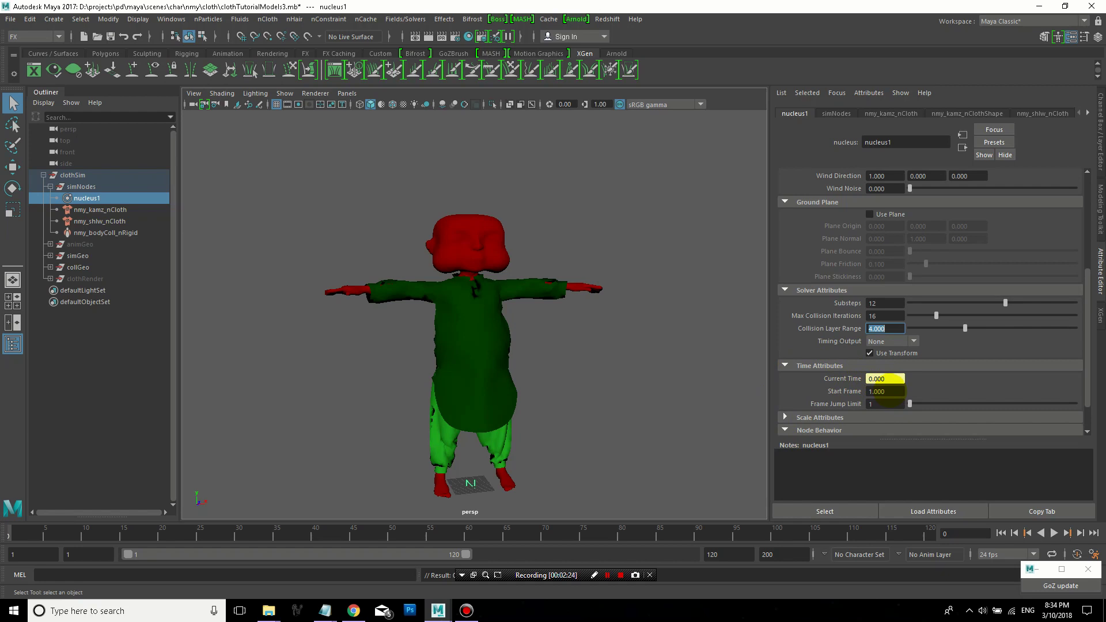
pyautogui.click(787, 417)
pyautogui.scroll(-2, 798, 391)
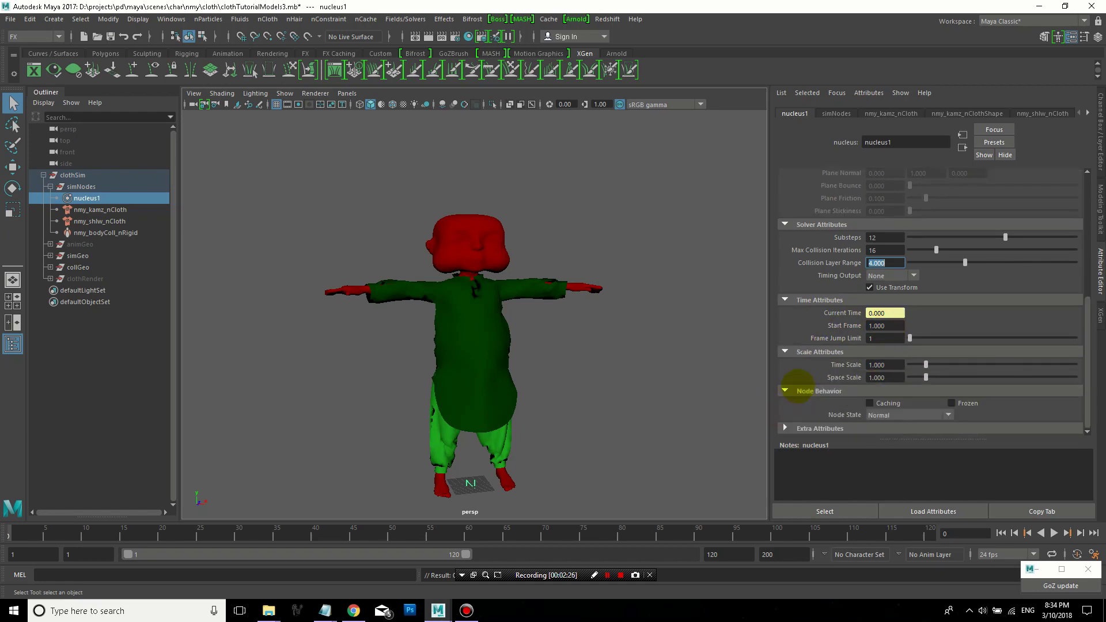
pyautogui.click(883, 378)
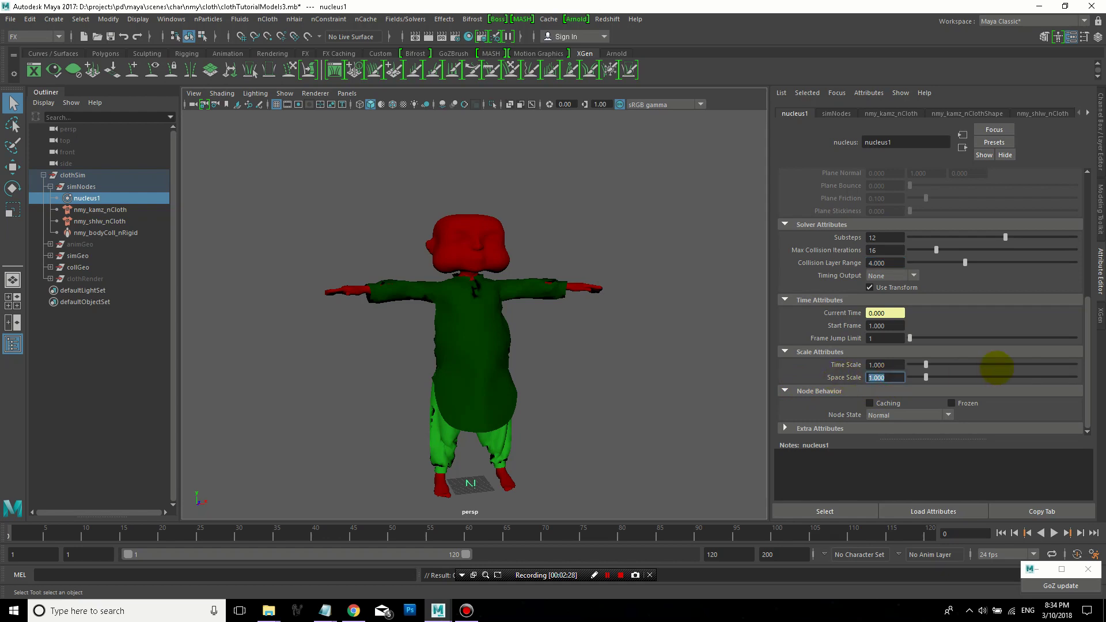
pyautogui.write('.01')
pyautogui.press('Return')
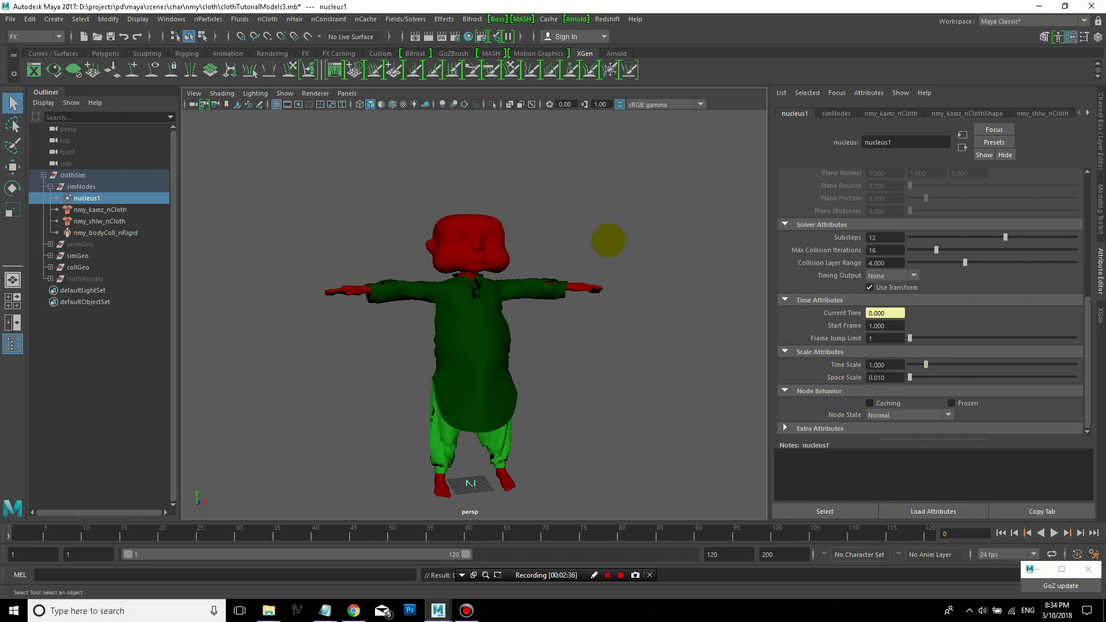
pyautogui.moveTo(609, 240)
pyautogui.keyDown('alt'); pyautogui.mouseDown()
pyautogui.moveTo(667, 237)
pyautogui.moveTo(628, 243)
pyautogui.mouseUp(); pyautogui.keyUp('alt')
pyautogui.scroll(5, 820, 262)
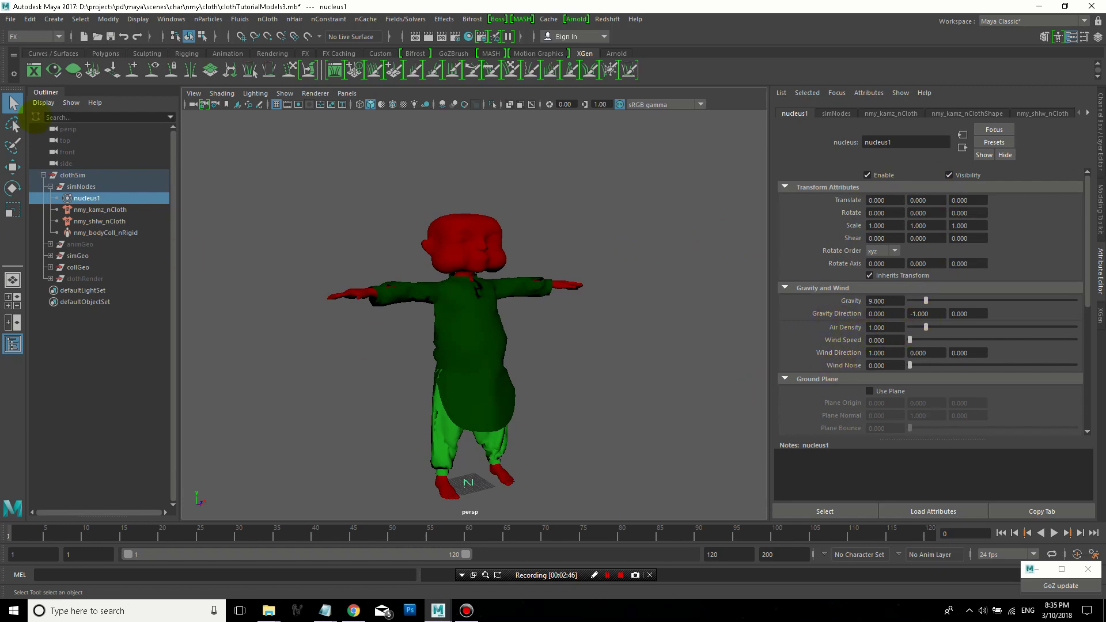
# Apply the tshirt cloth preset to nmy_kamz_nCloth.
pyautogui.click(119, 209)
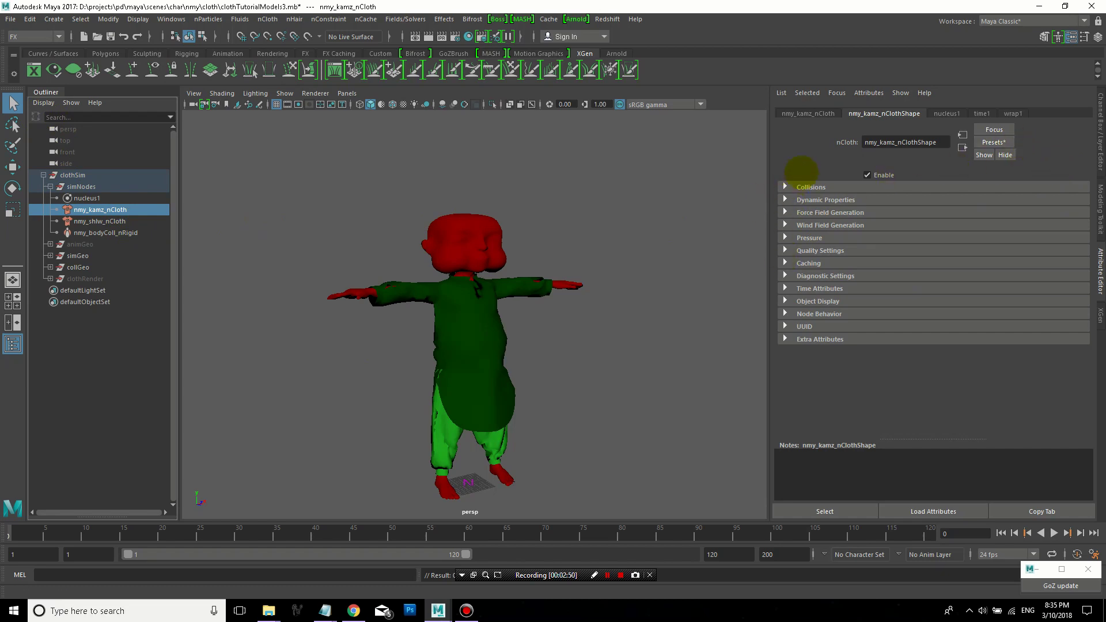
pyautogui.click(987, 143)
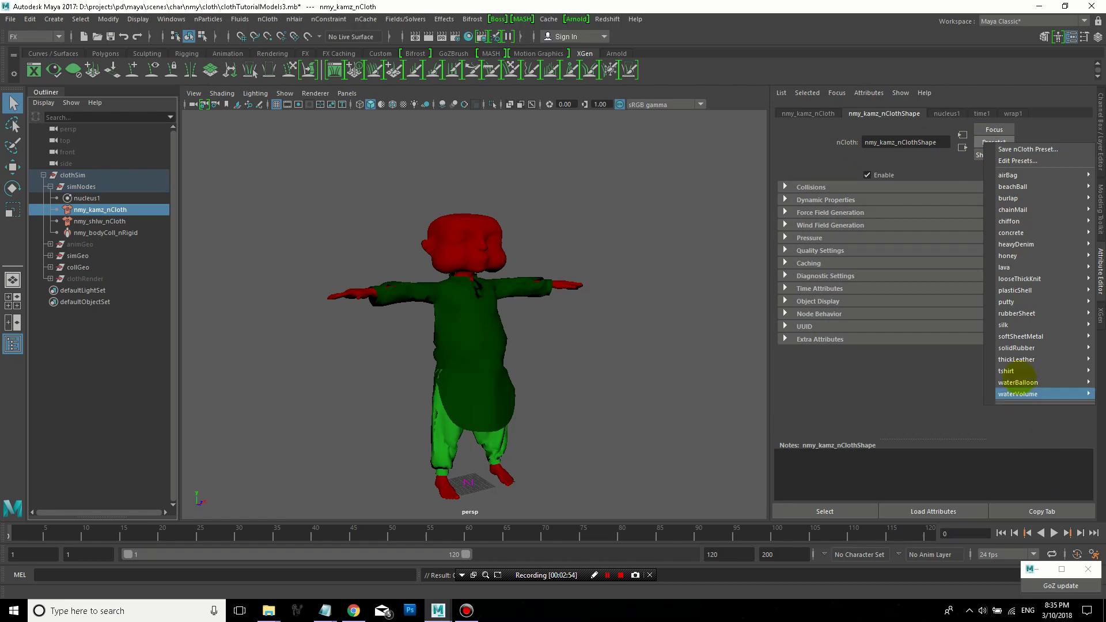
pyautogui.moveTo(1006, 371)
pyautogui.click(939, 371)
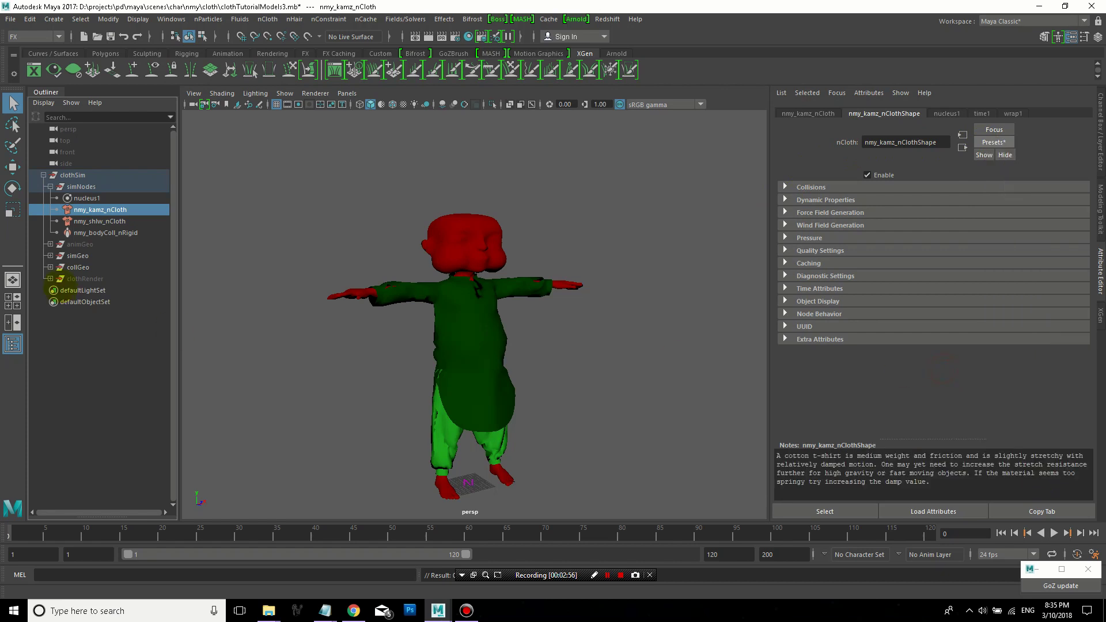
# Apply the tshirt preset to both cloths with Replace All Selected, then show kamz Collisions.
pyautogui.keyDown('ctrl'); pyautogui.click(97, 222); pyautogui.keyUp('ctrl')
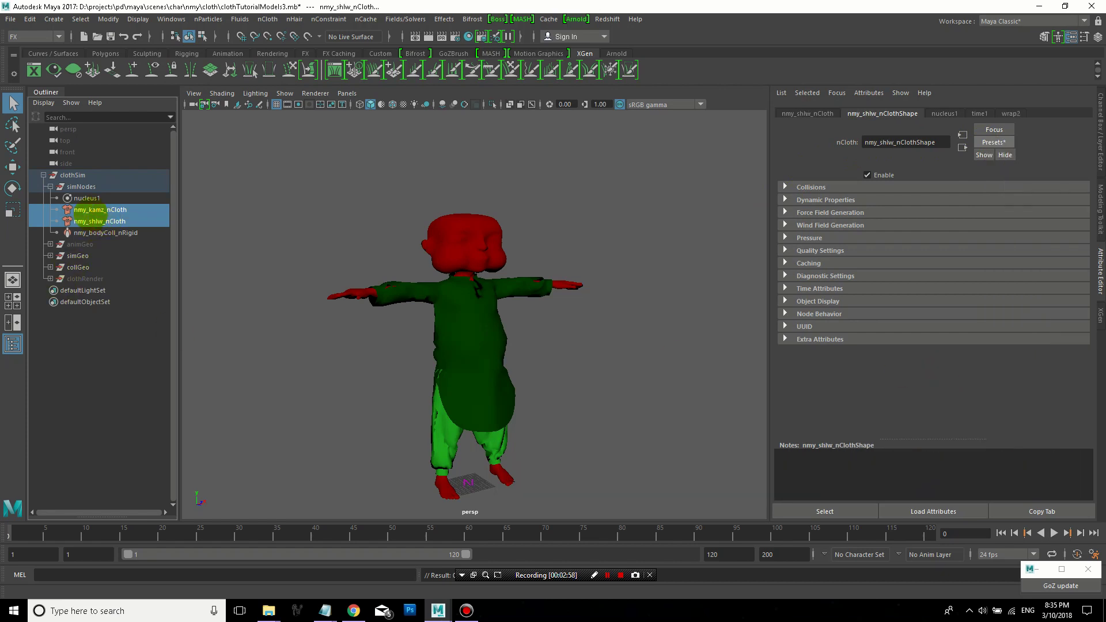
pyautogui.click(995, 142)
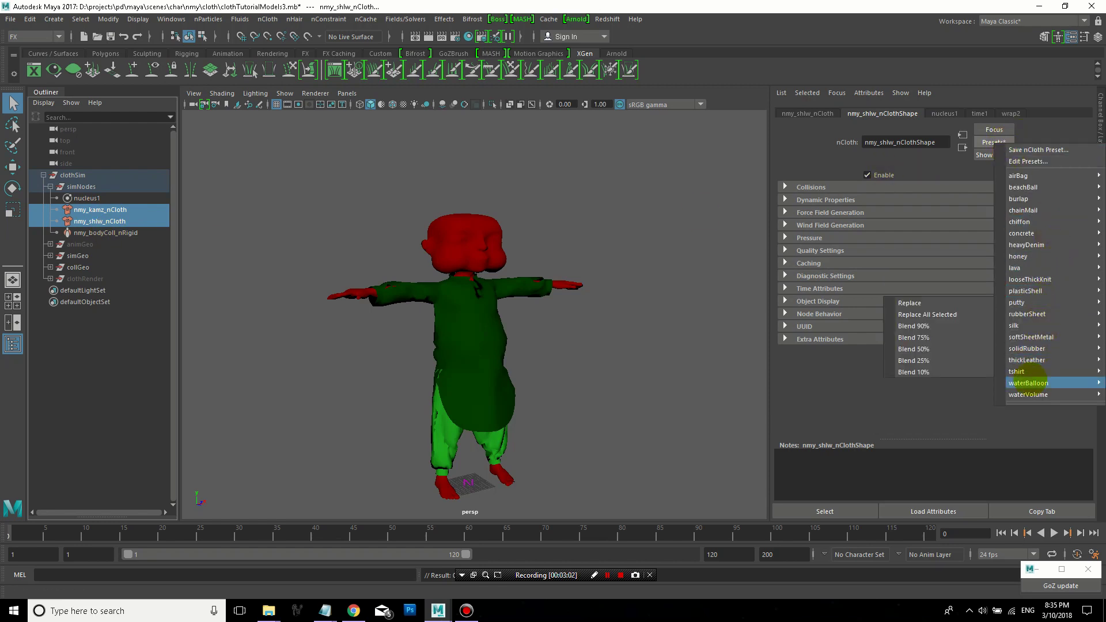
pyautogui.moveTo(1017, 372)
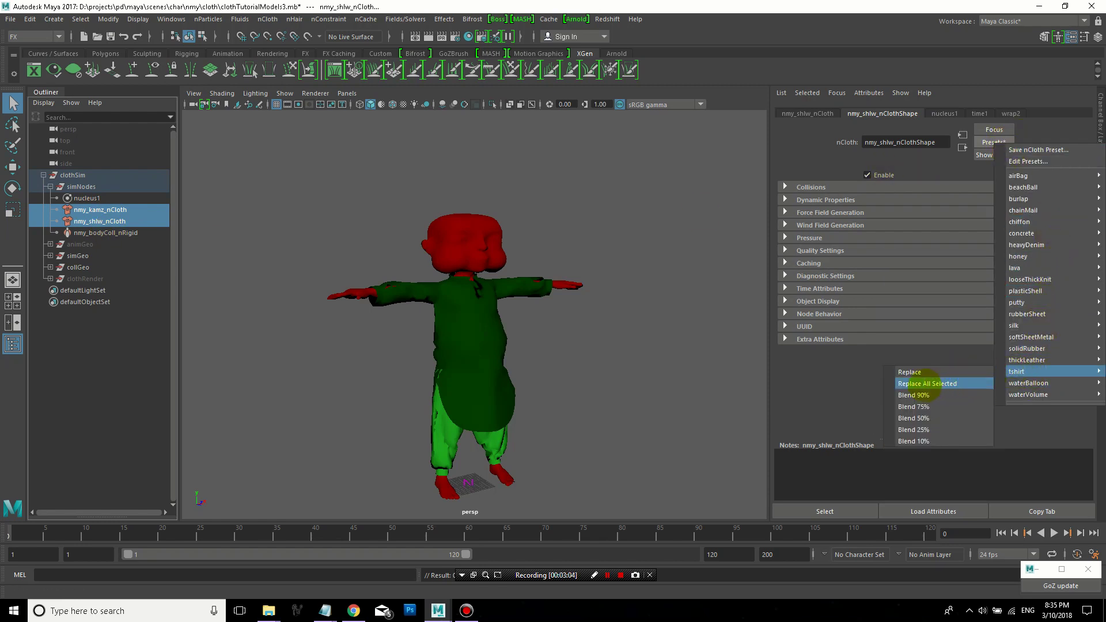
pyautogui.click(940, 385)
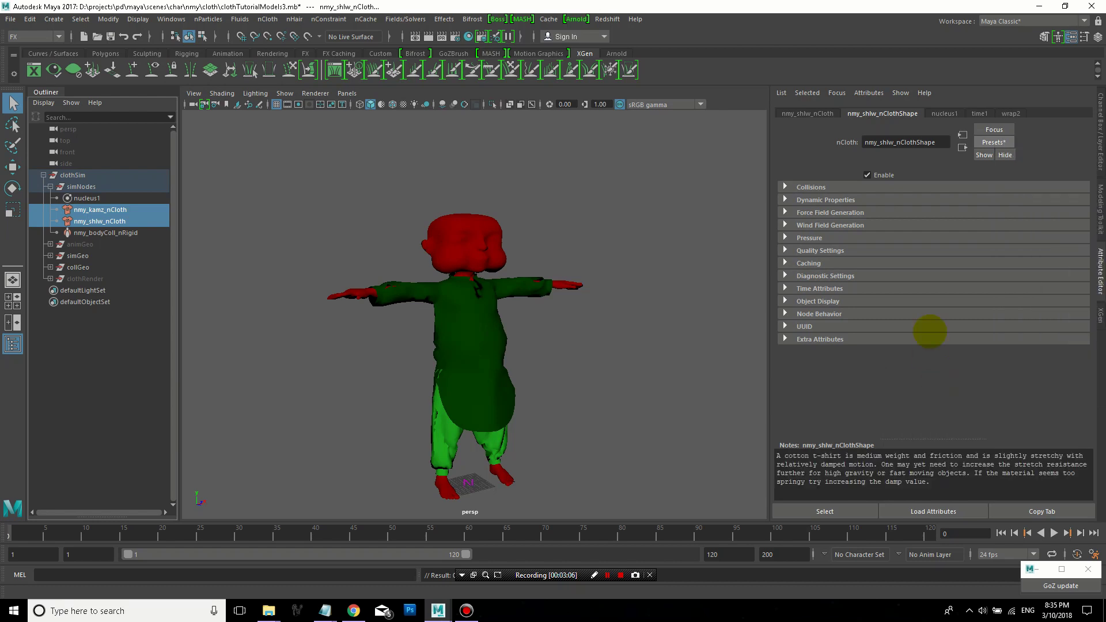
pyautogui.click(99, 210)
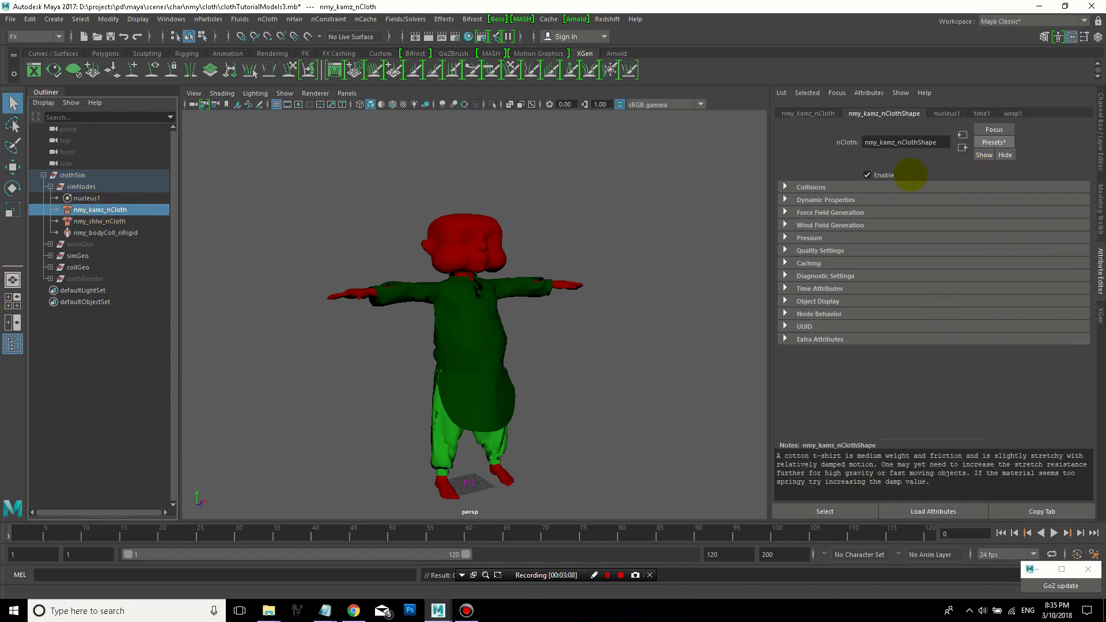
pyautogui.click(785, 187)
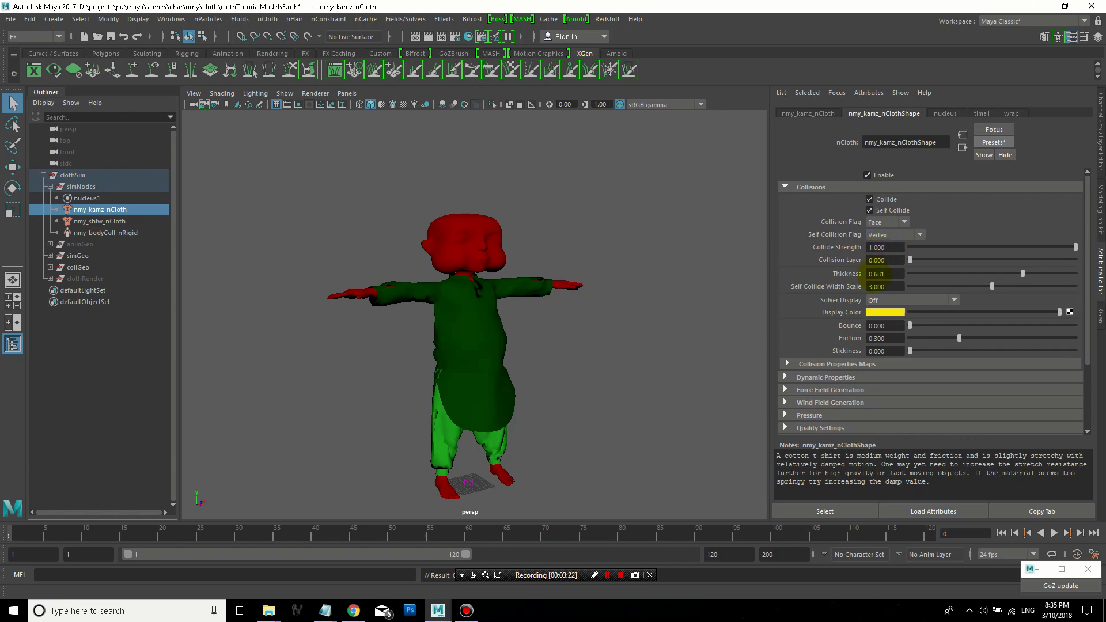
# Set the kamz cloth's Thickness to 0.1 and its Damp to 0.1.
pyautogui.doubleClick(888, 275)
pyautogui.write('1')
pyautogui.press('Tab')
pyautogui.click(787, 377)
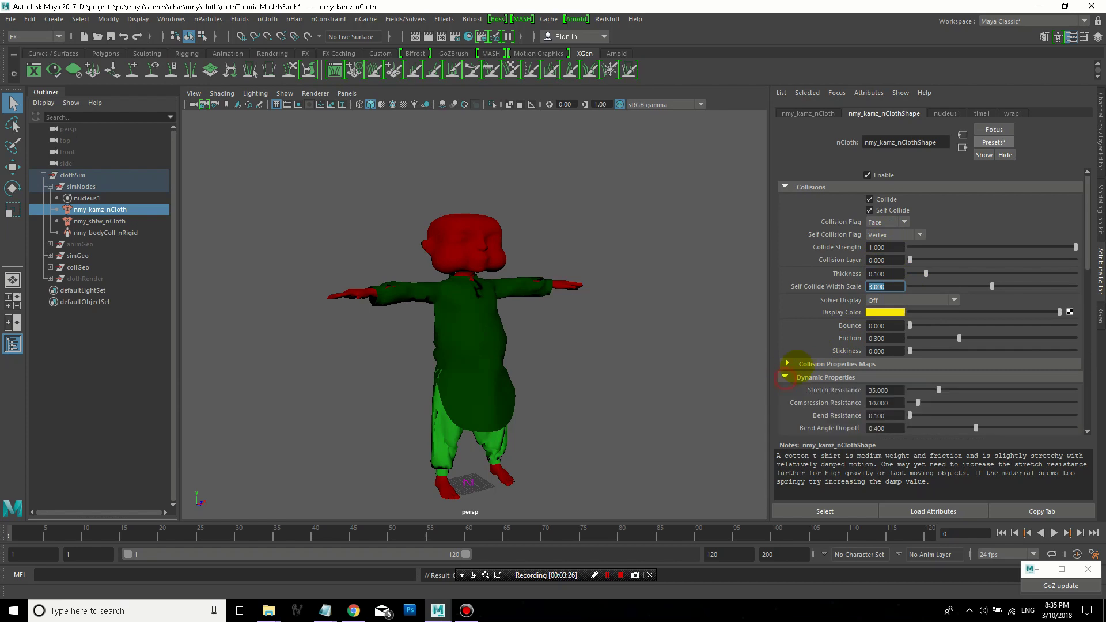
pyautogui.scroll(-3, 821, 365)
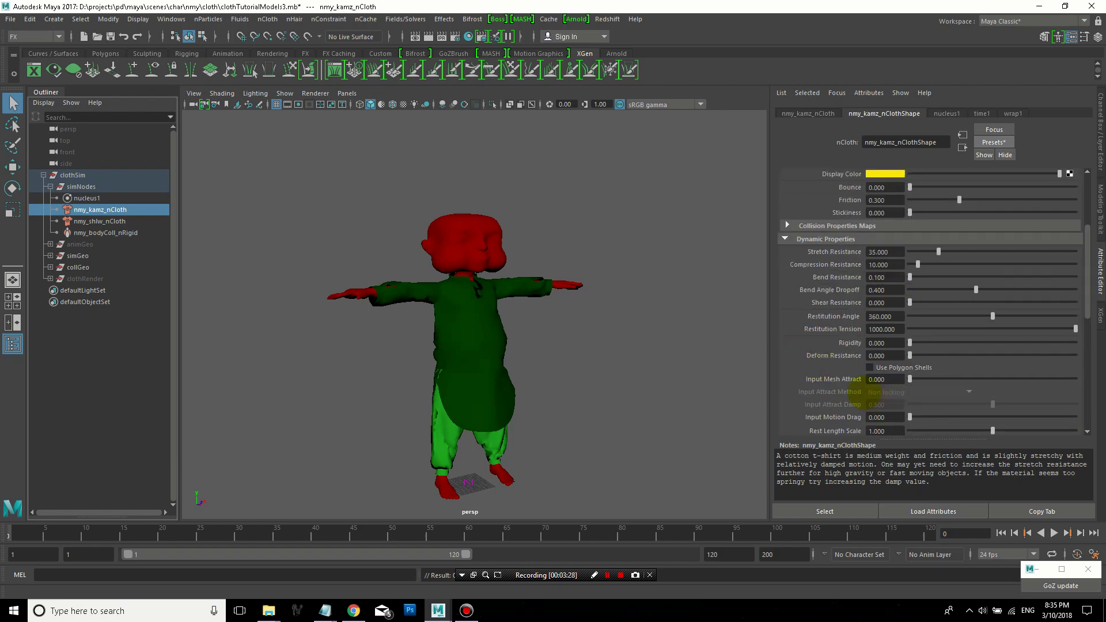
pyautogui.scroll(-2, 855, 378)
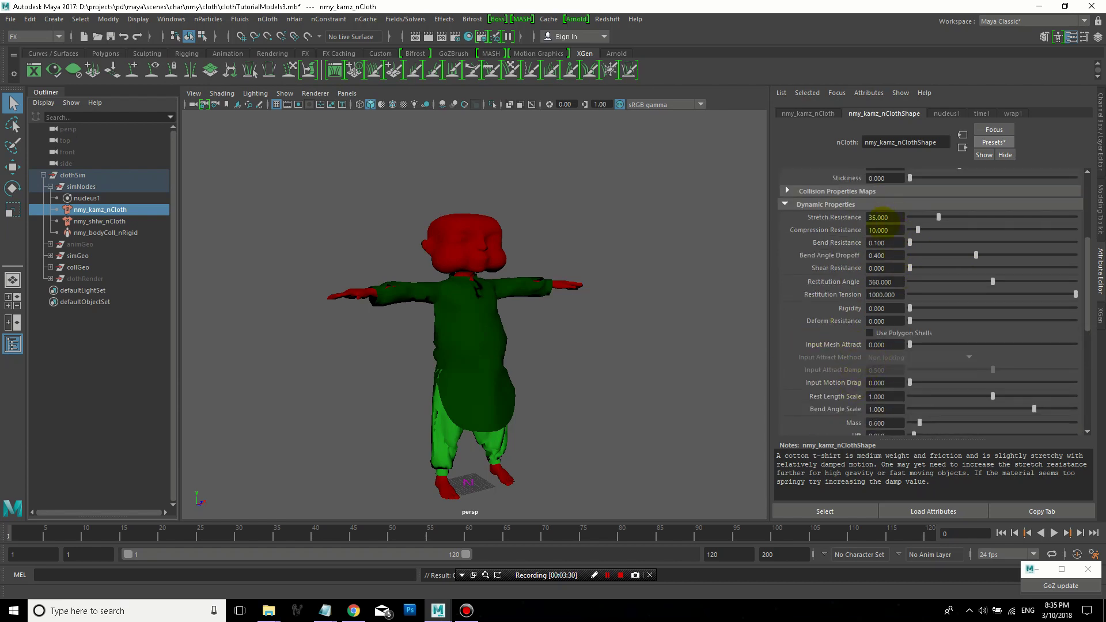
pyautogui.scroll(-4, 873, 383)
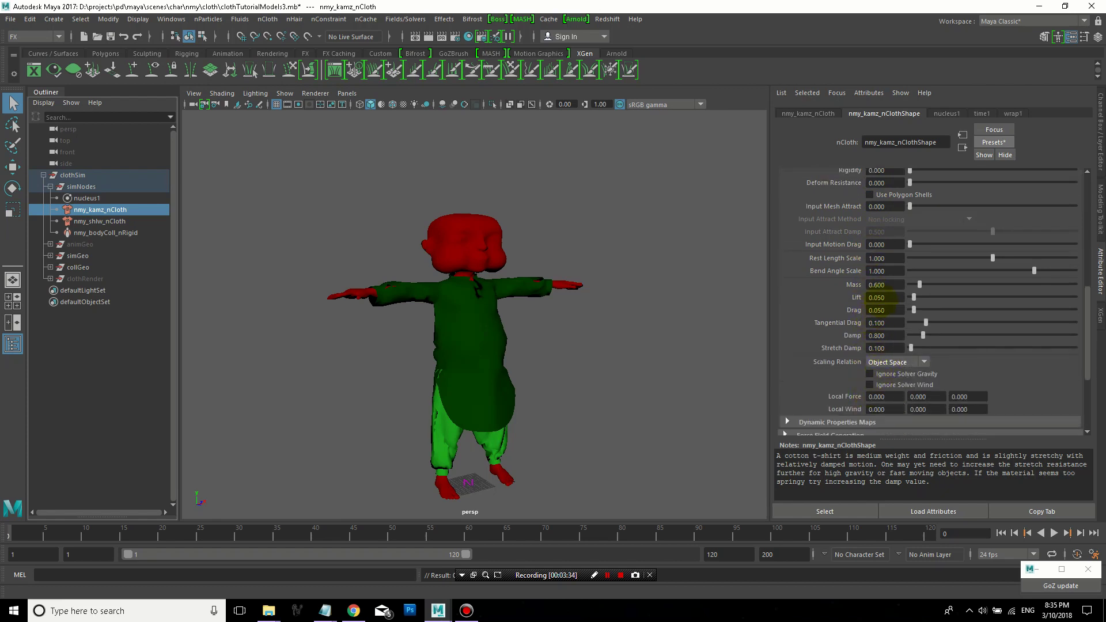
pyautogui.click(874, 335)
pyautogui.write('0.1')
pyautogui.press('Tab')
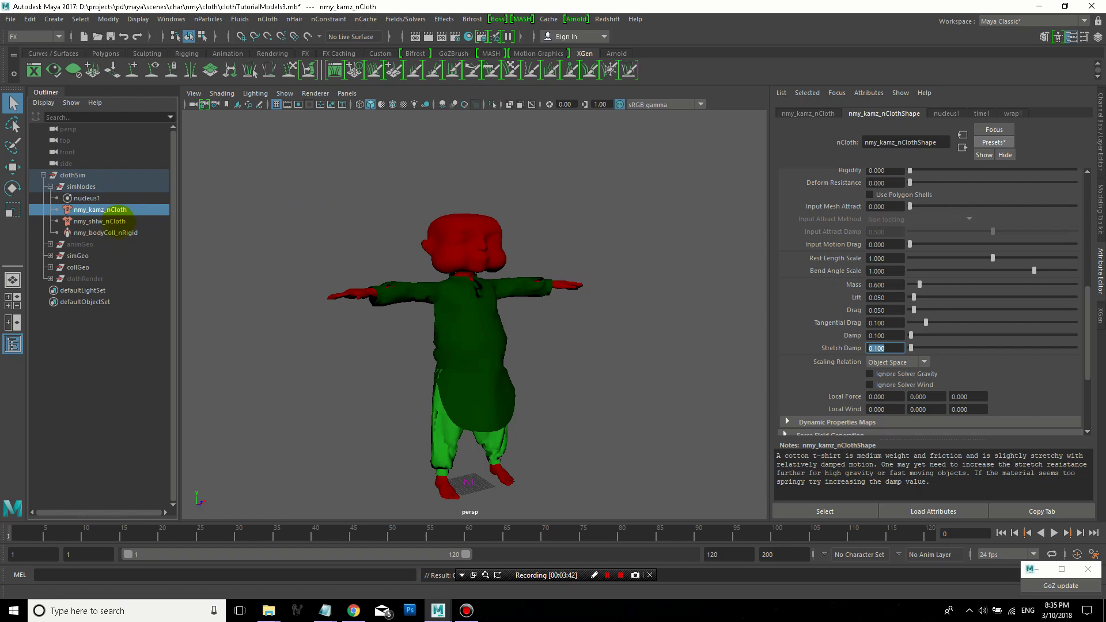
# Set the shalwar cloth's collision thickness to 0.100.
pyautogui.click(115, 221)
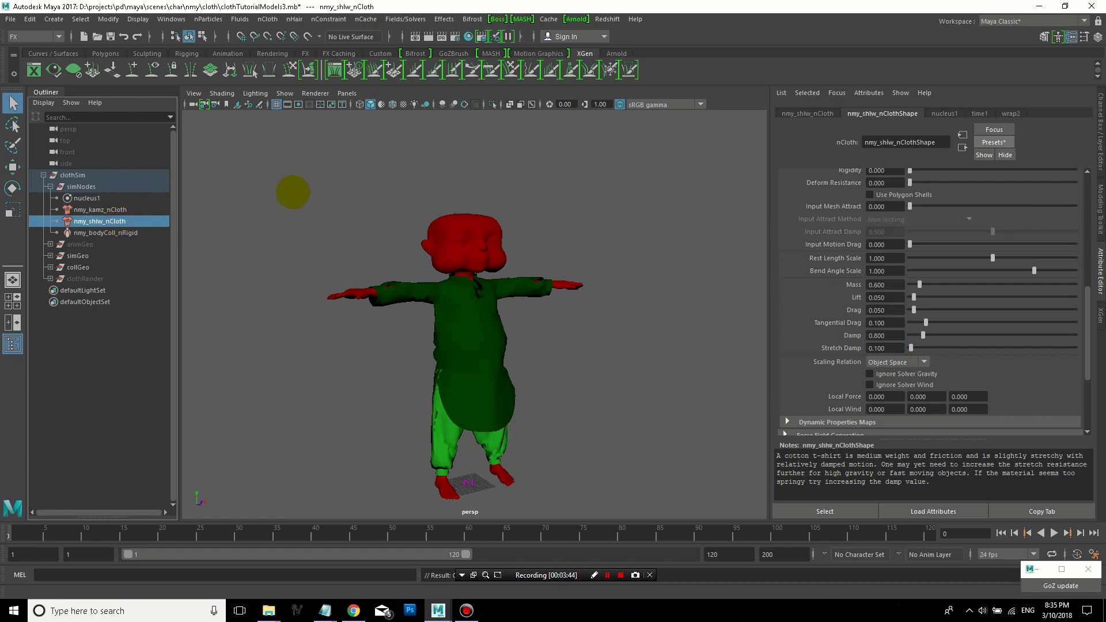
pyautogui.scroll(2, 1018, 259)
pyautogui.scroll(-4, 922, 299)
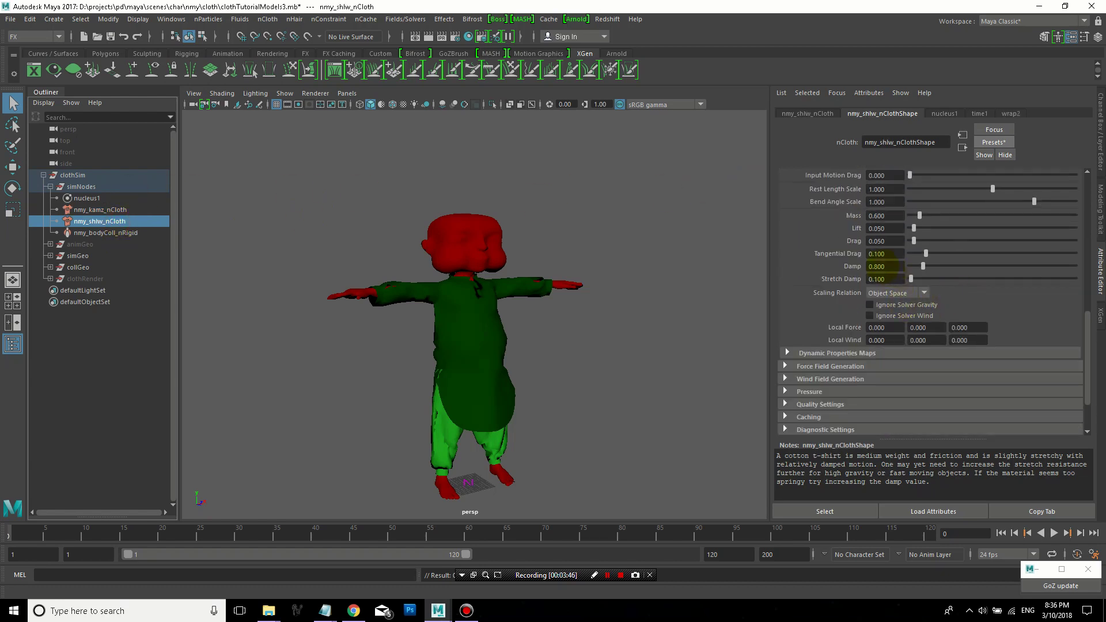
pyautogui.scroll(5, 945, 255)
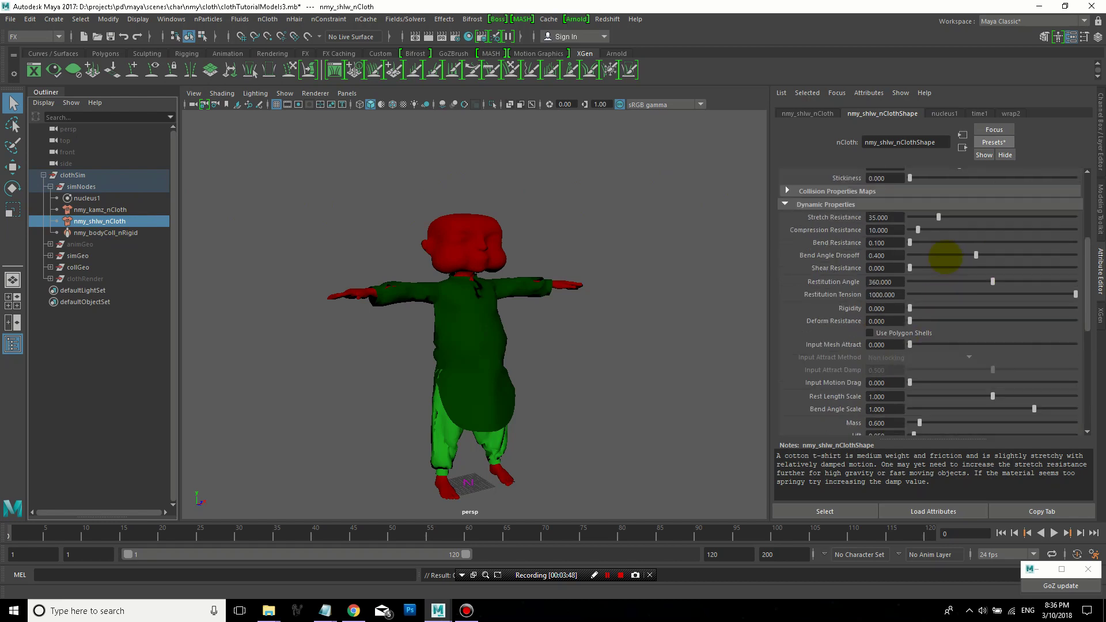
pyautogui.scroll(1, 943, 256)
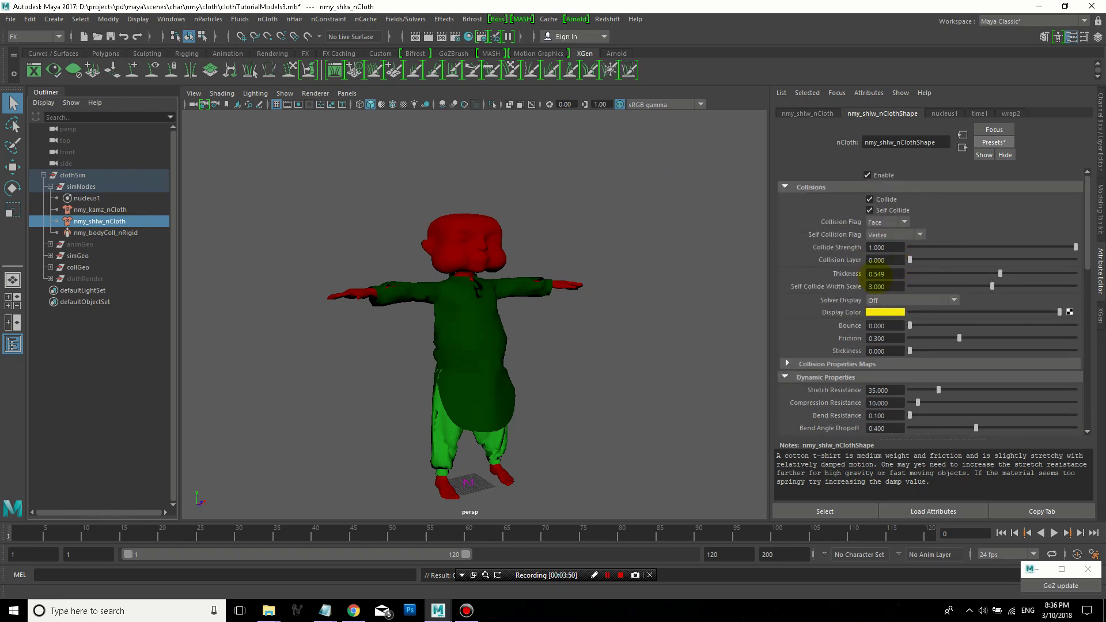
pyautogui.press('Tab')
# Set nmy_bodyColl_nRigid's collision thickness to 0.1.
pyautogui.click(101, 233)
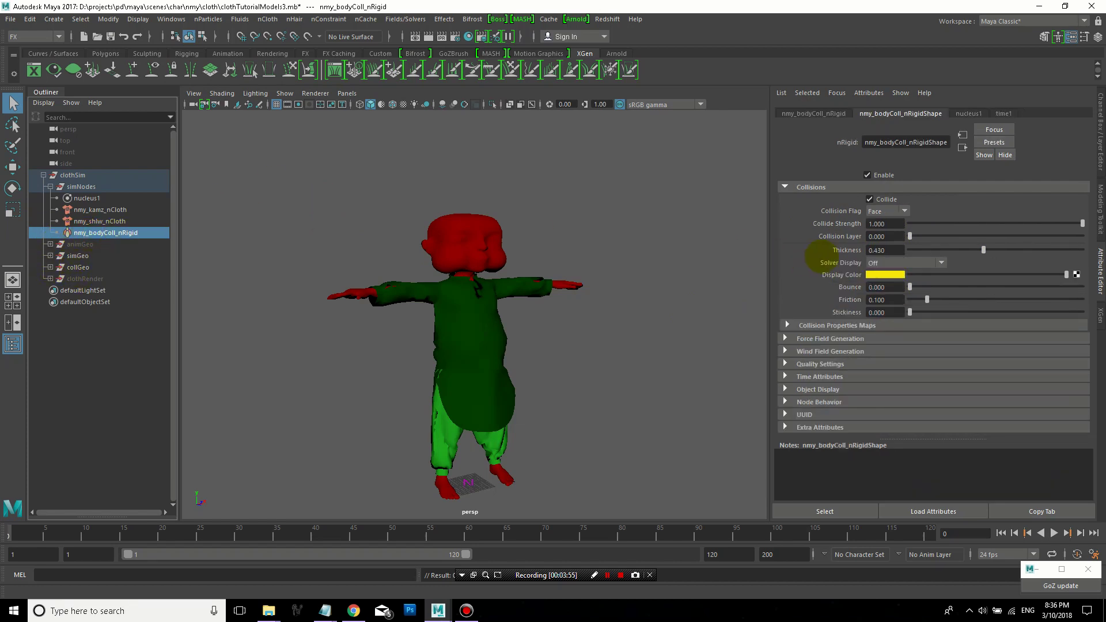
pyautogui.doubleClick(886, 250)
pyautogui.write('0.1')
pyautogui.press('Return')
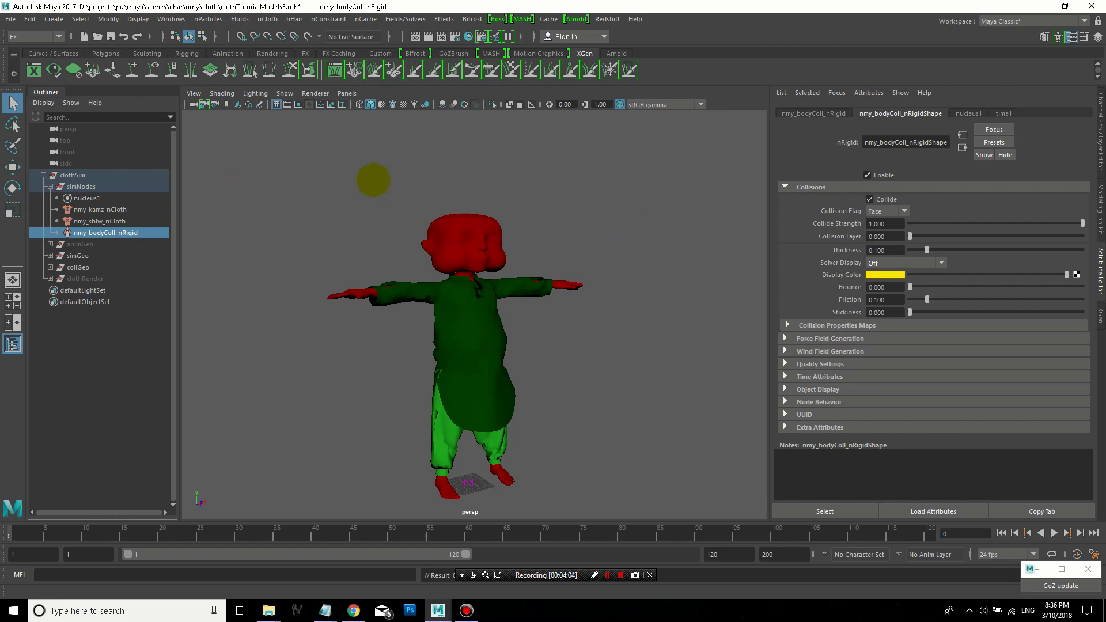
pyautogui.hotkey('ctrl', 'a')
pyautogui.click(578, 174)
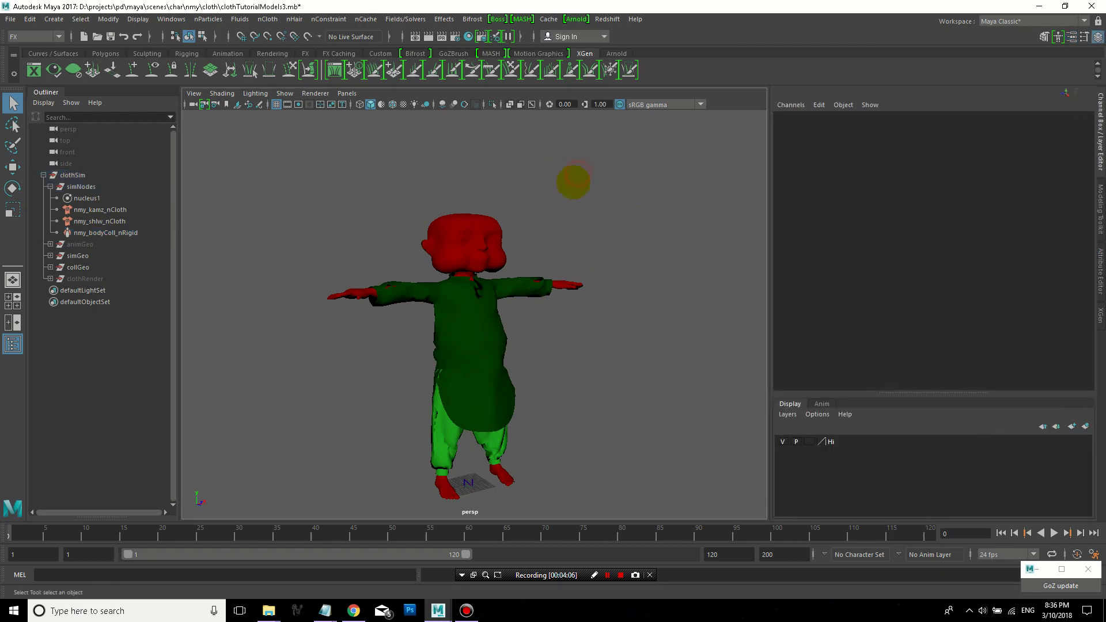
pyautogui.click(1054, 533)
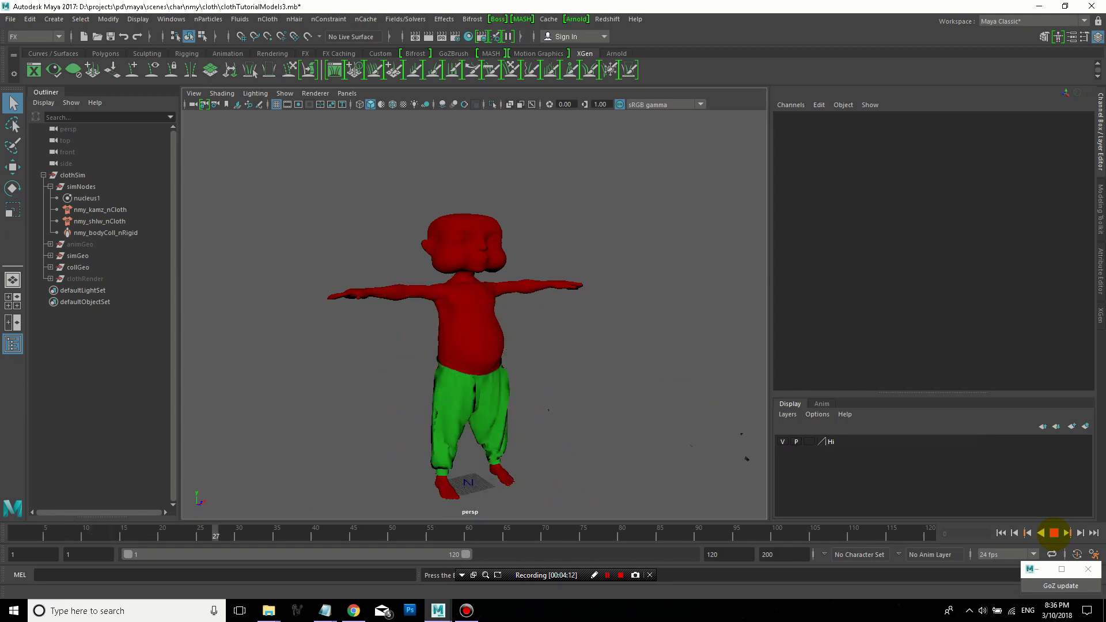
pyautogui.click(1054, 533)
pyautogui.click(1002, 533)
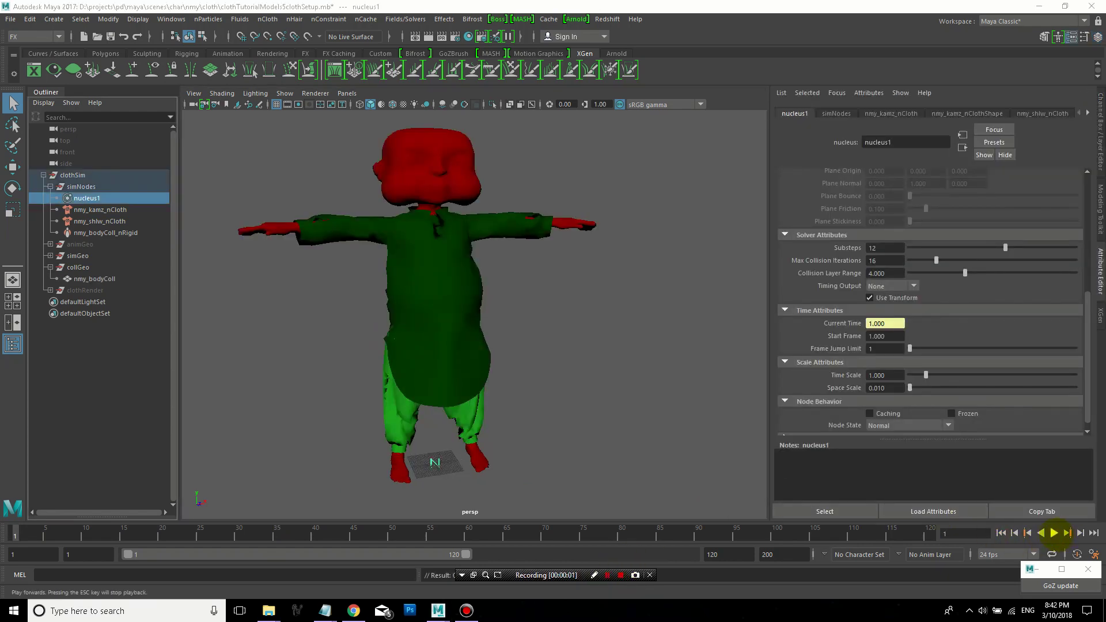
pyautogui.click(1054, 533)
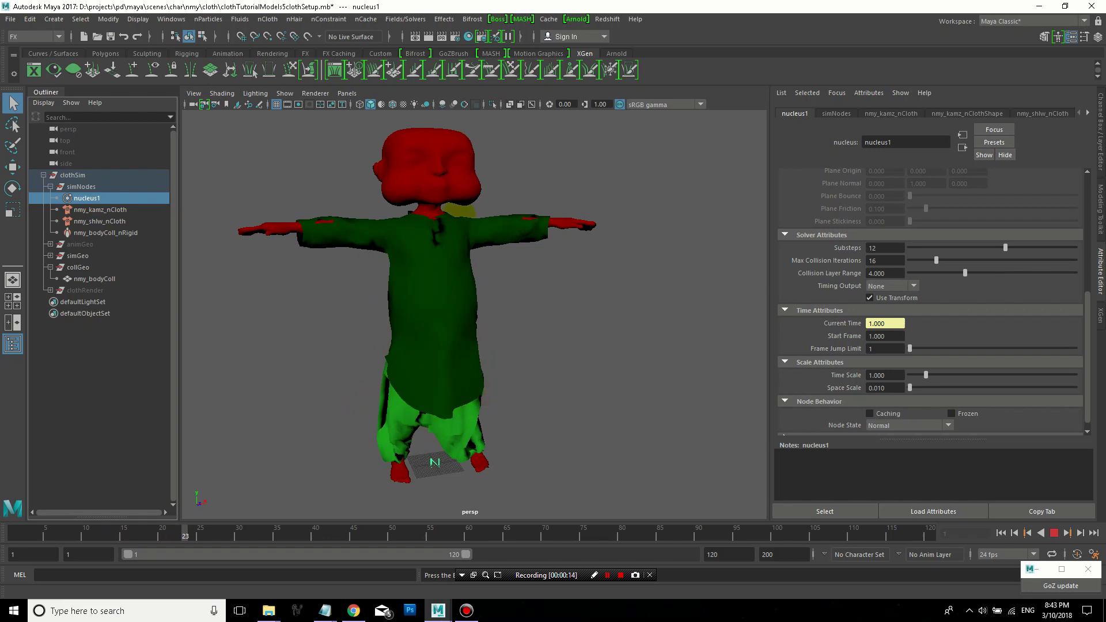
pyautogui.click(1001, 533)
# Set nmy_kamz_nCloth's Stretch and Compression Resistance to 200.
pyautogui.click(110, 209)
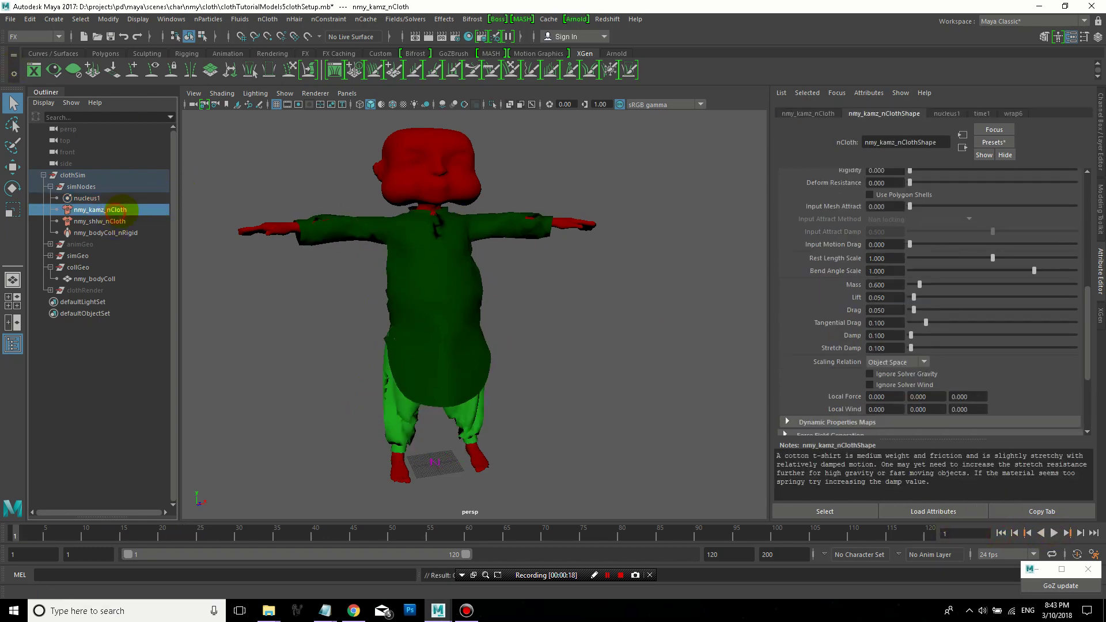
pyautogui.scroll(5, 962, 282)
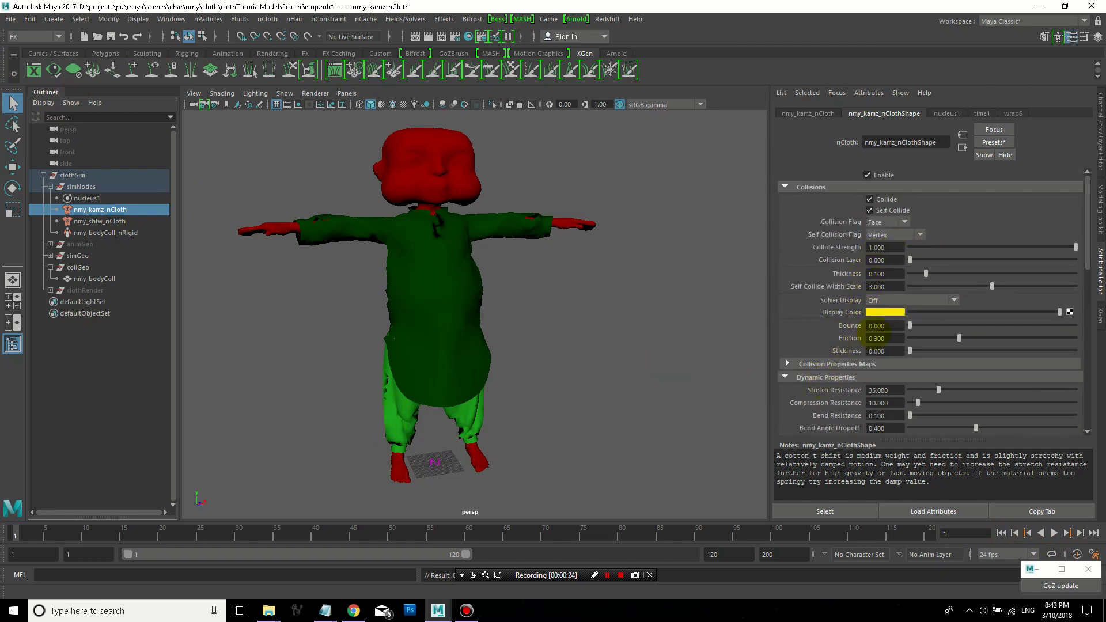
pyautogui.scroll(-2, 875, 325)
pyautogui.doubleClick(887, 356)
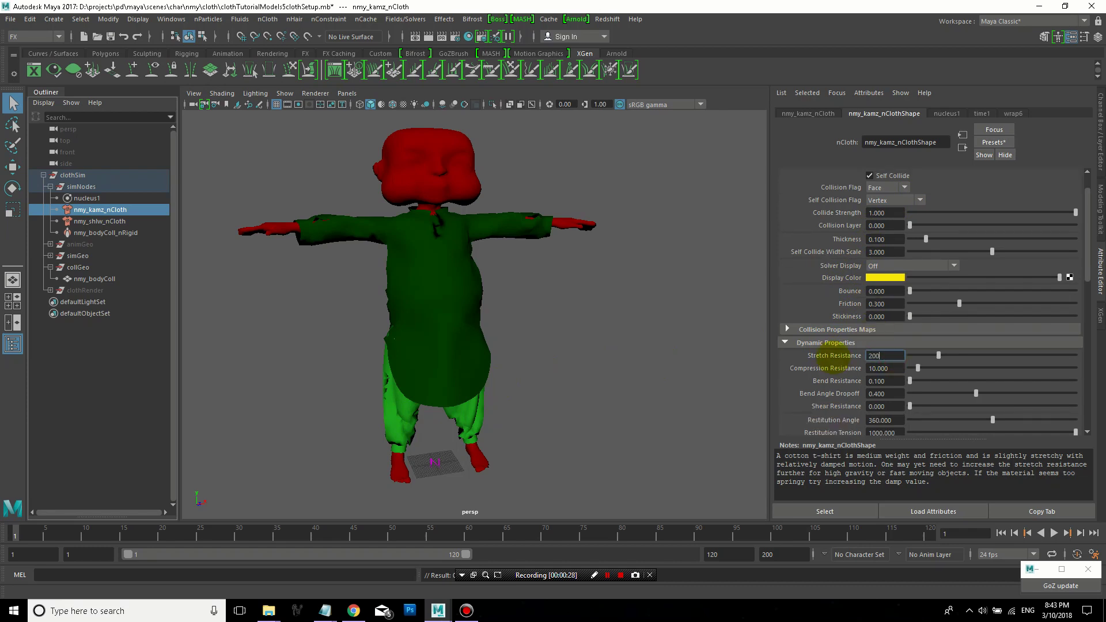
pyautogui.write('200')
pyautogui.press('Tab')
pyautogui.write('200')
pyautogui.press('Tab')
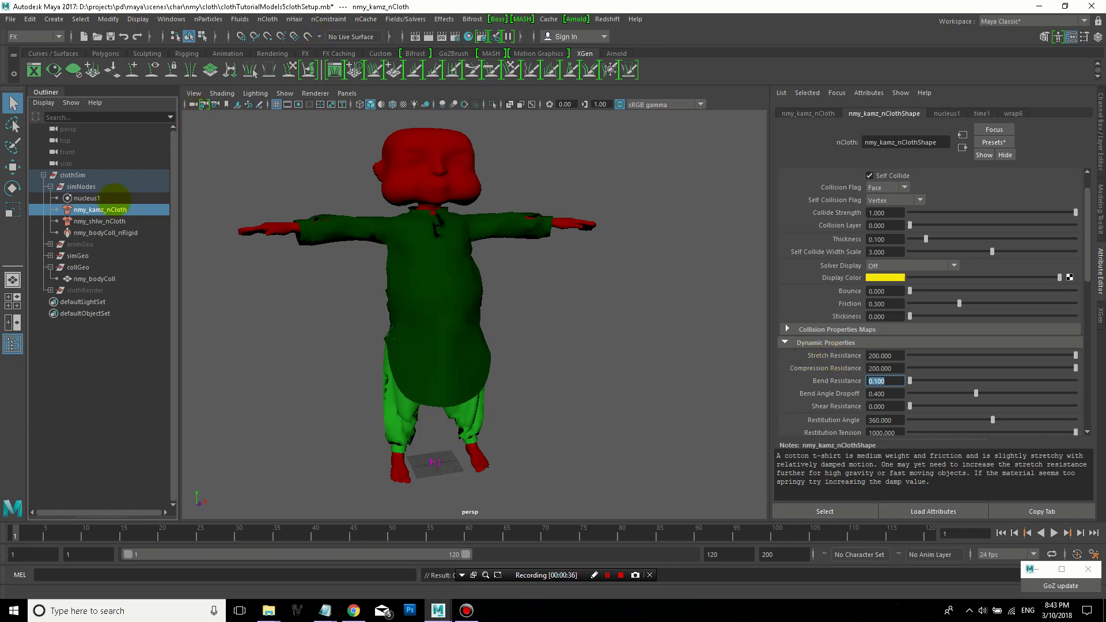
# Set nmy_shlw_nCloth's Stretch and Compression Resistance to 200.
pyautogui.click(92, 221)
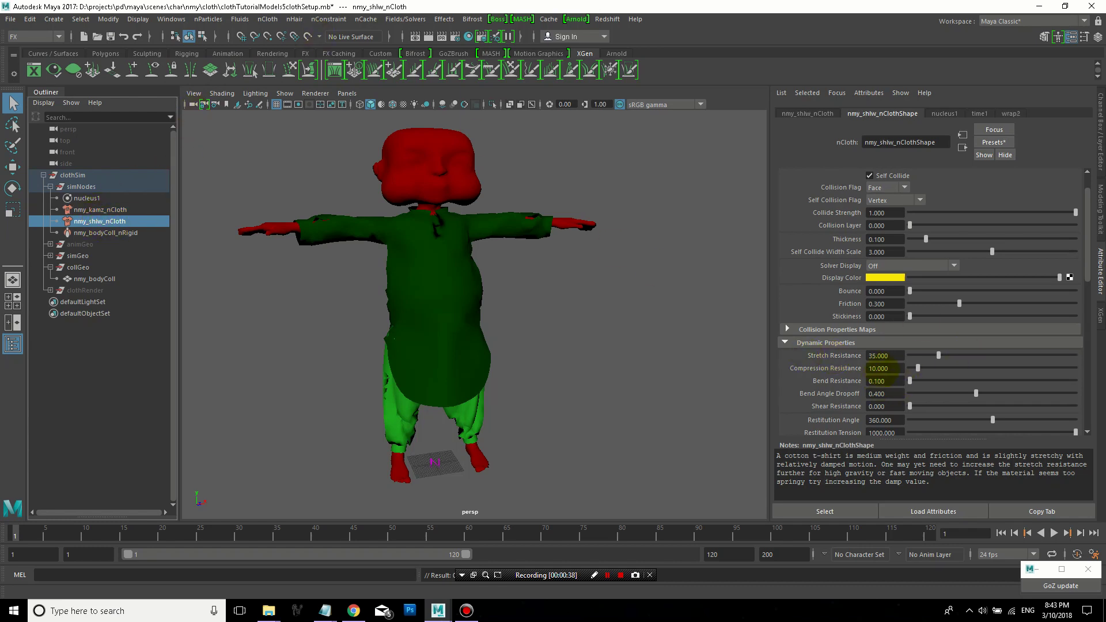
pyautogui.moveTo(881, 355); pyautogui.dragTo(792, 353)
pyautogui.write('200')
pyautogui.press('Tab')
pyautogui.write('20')
pyautogui.press('Tab')
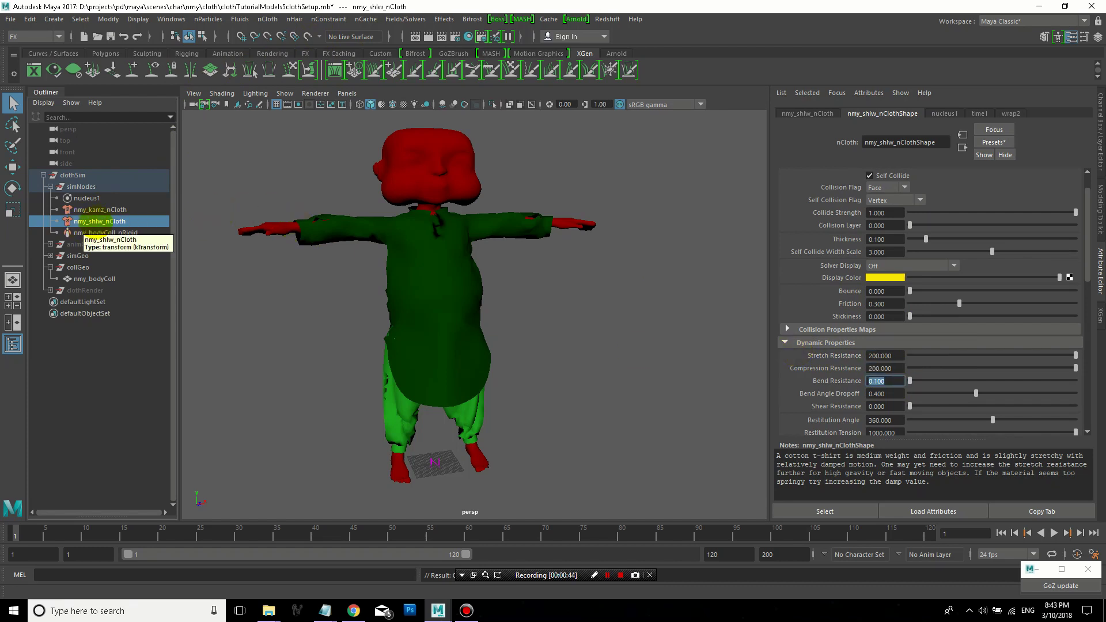
pyautogui.scroll(2, 945, 210)
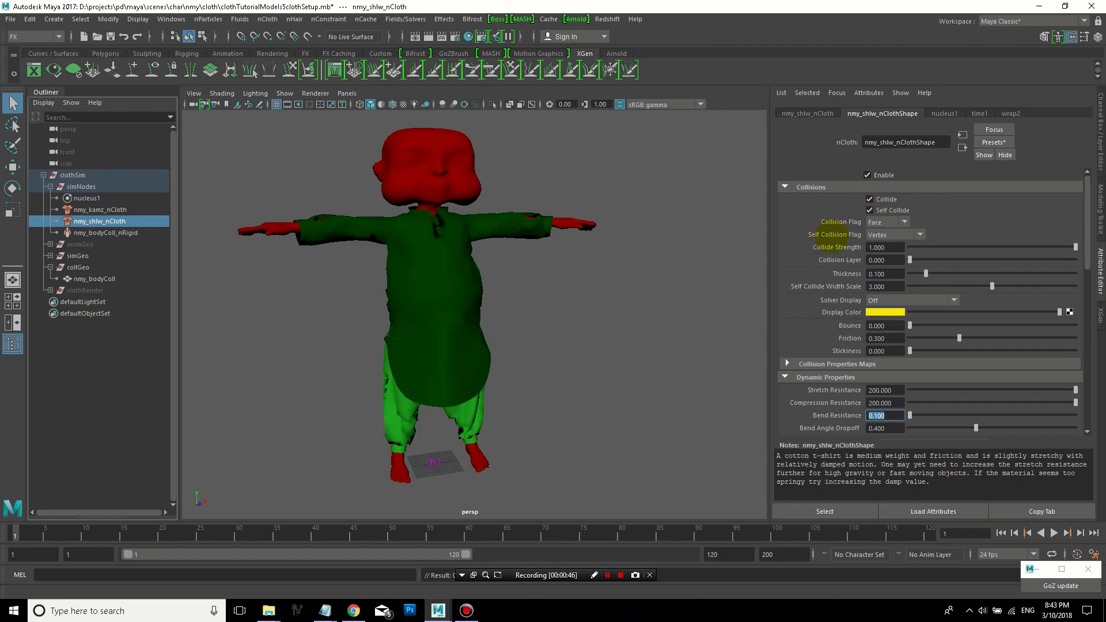
# Set the shalwar's Self Collision Flag to VertexFace and test-play the simulation to frame 32.
pyautogui.click(922, 234)
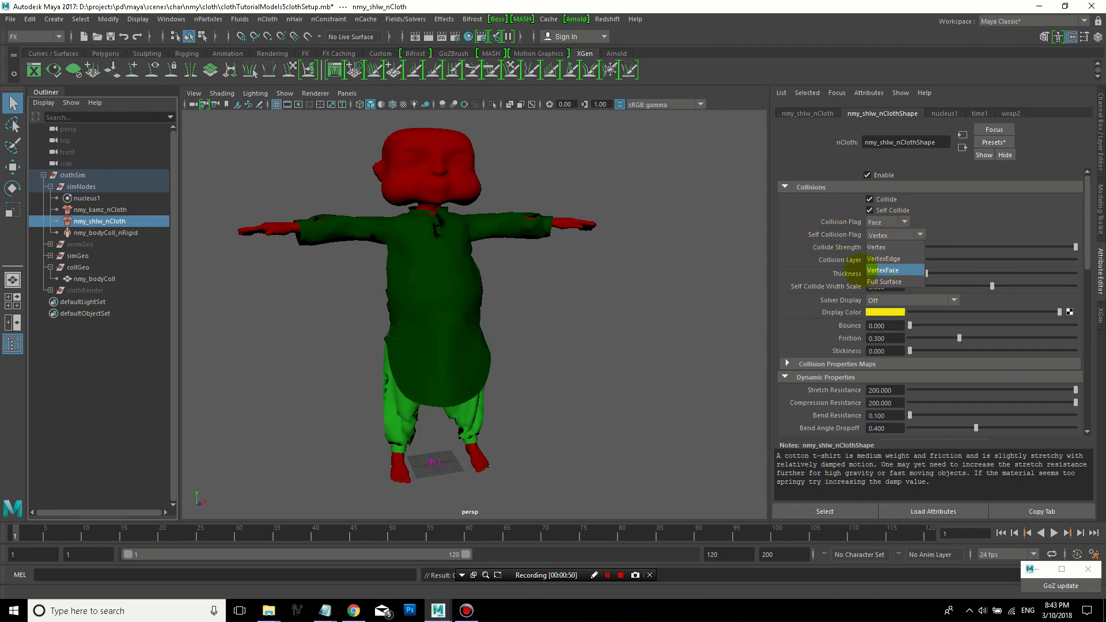
pyautogui.click(900, 270)
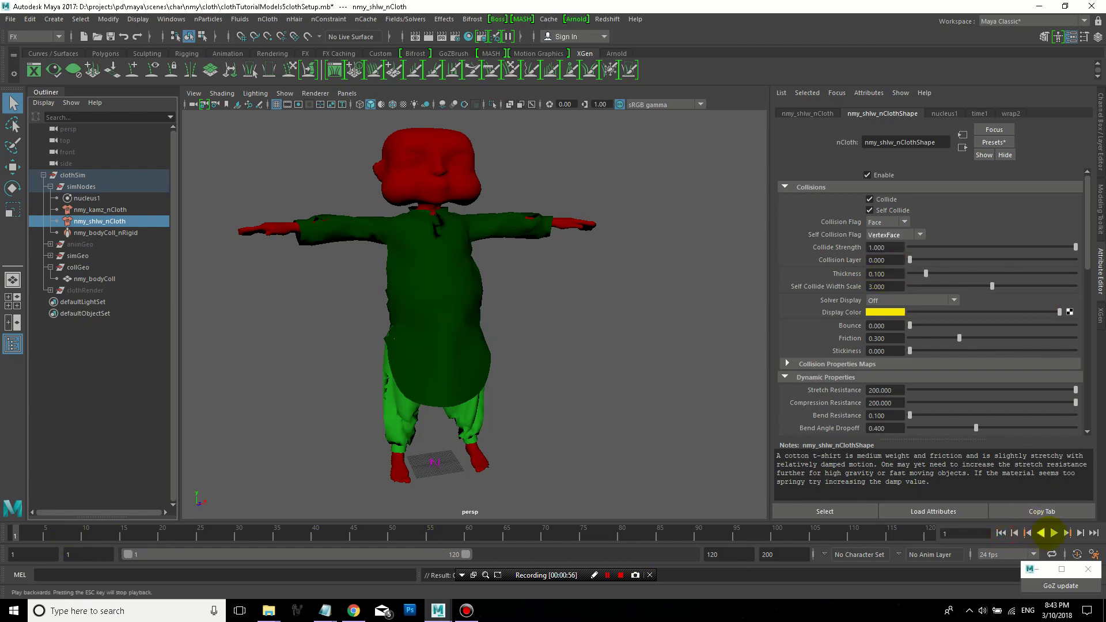
pyautogui.click(1054, 532)
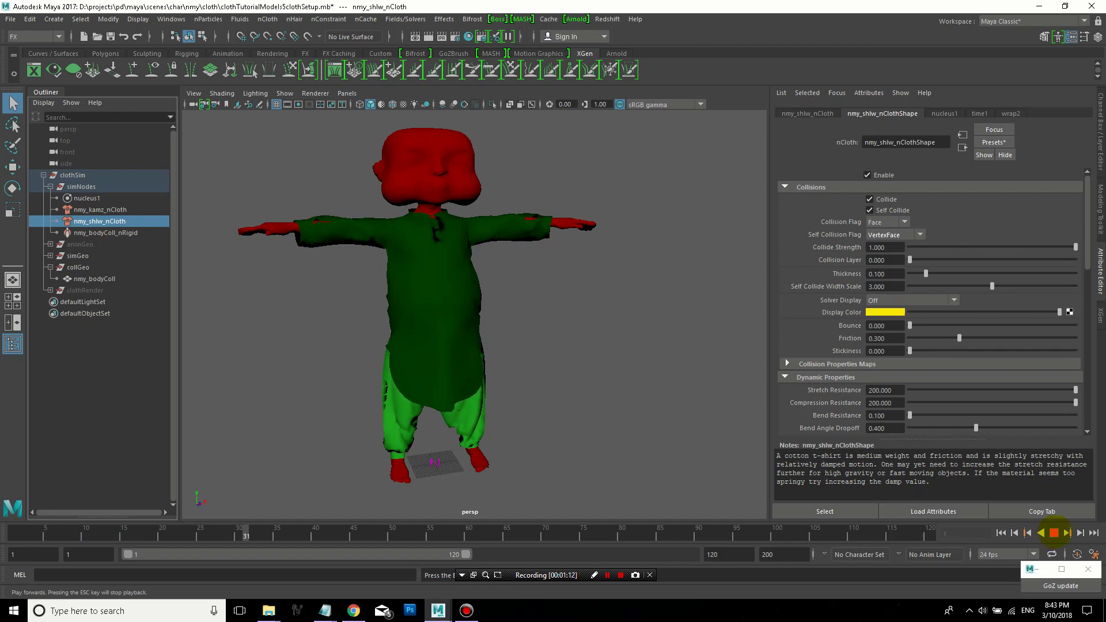
pyautogui.click(1054, 533)
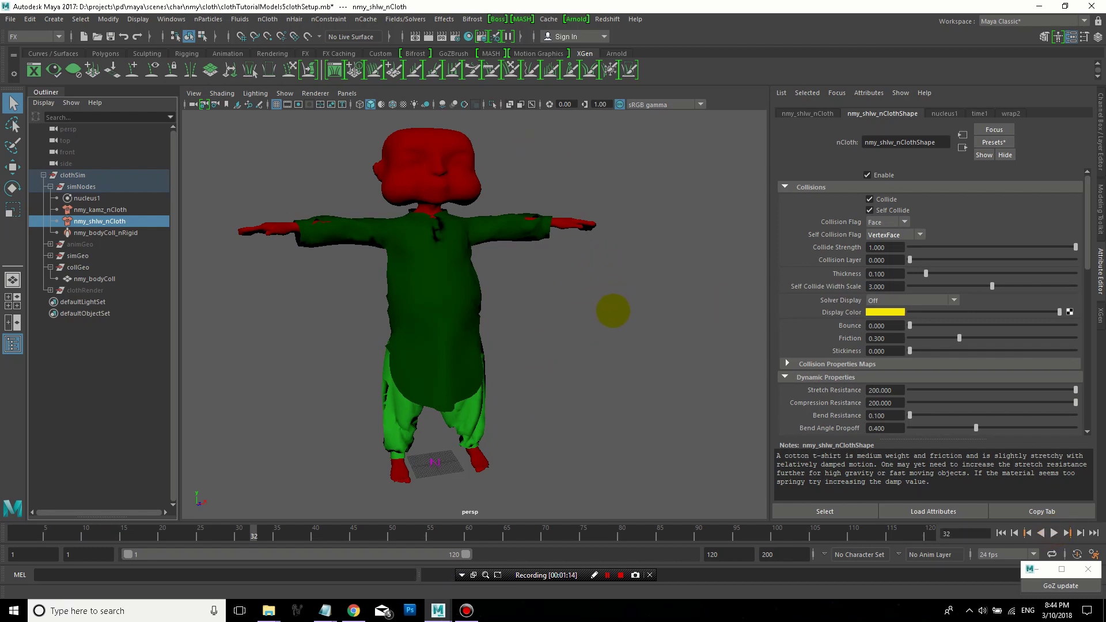
pyautogui.keyDown('alt'); pyautogui.moveTo(611, 315); pyautogui.dragTo(378, 323); pyautogui.keyUp('alt')
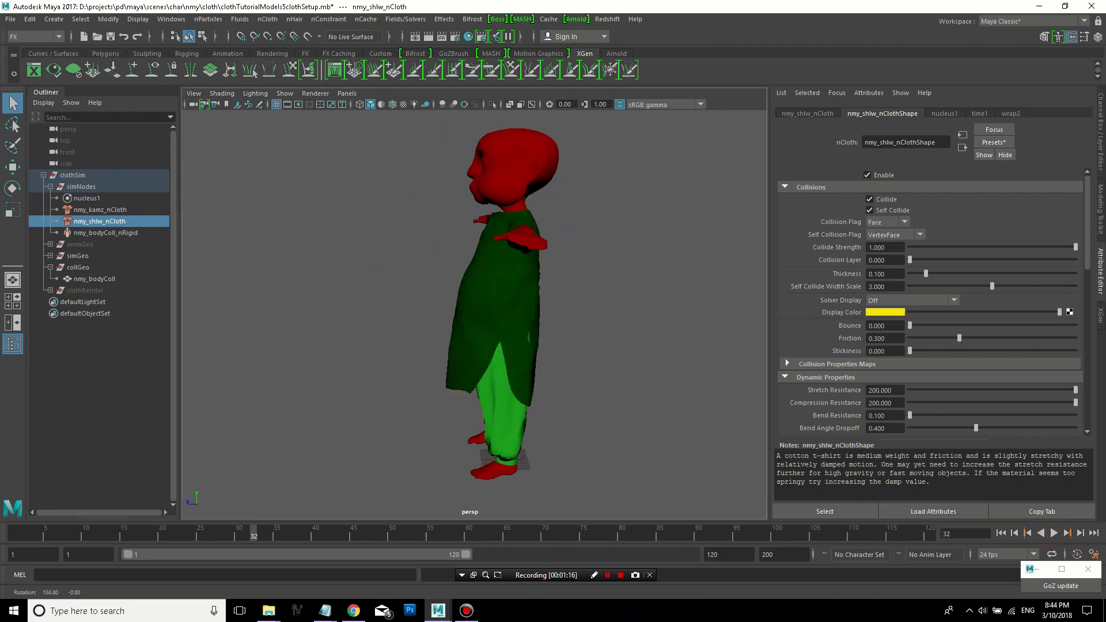
pyautogui.keyDown('alt'); pyautogui.moveTo(552, 315); pyautogui.dragTo(635, 313); pyautogui.keyUp('alt')
# Select nucleus1, rewind the simulation to frame 1, and select the kamz cloth mesh.
pyautogui.click(89, 199)
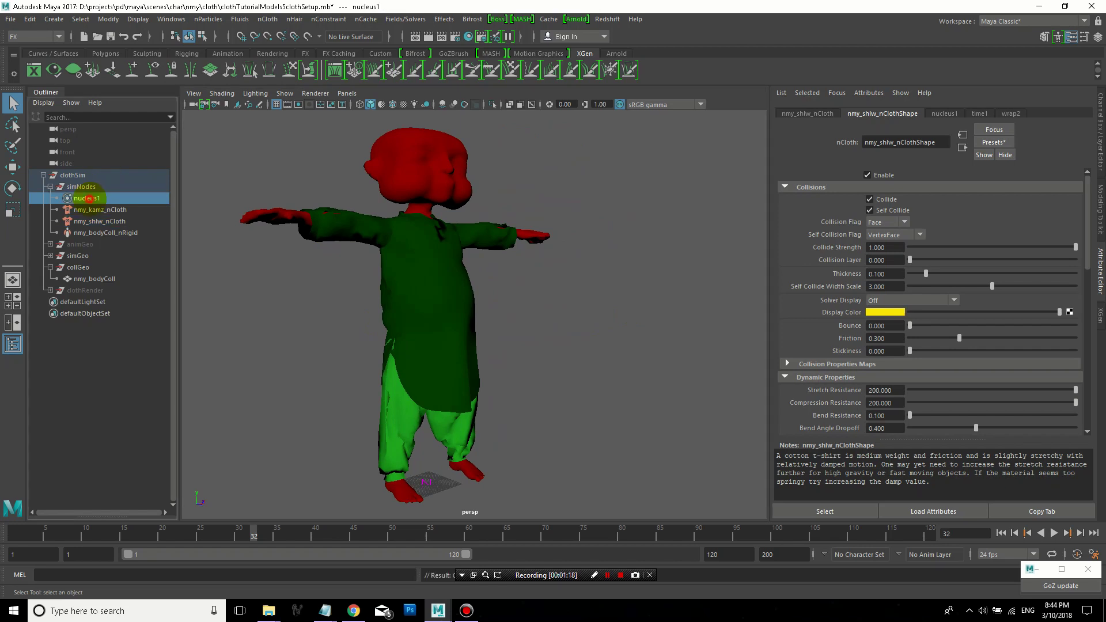
pyautogui.scroll(3, 907, 279)
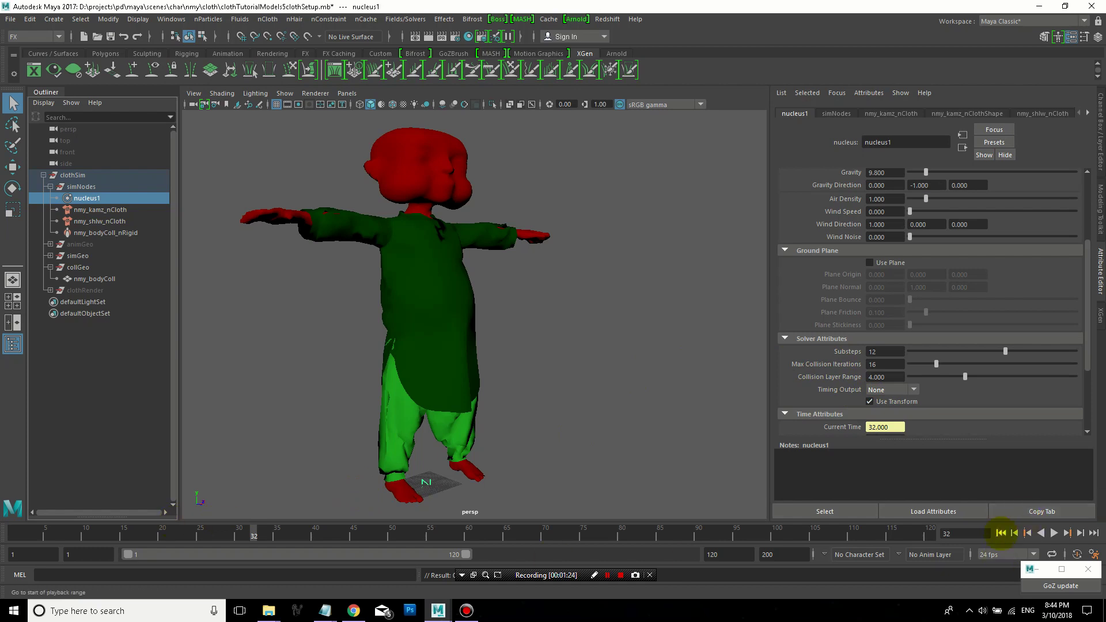
pyautogui.click(1000, 533)
pyautogui.click(413, 275)
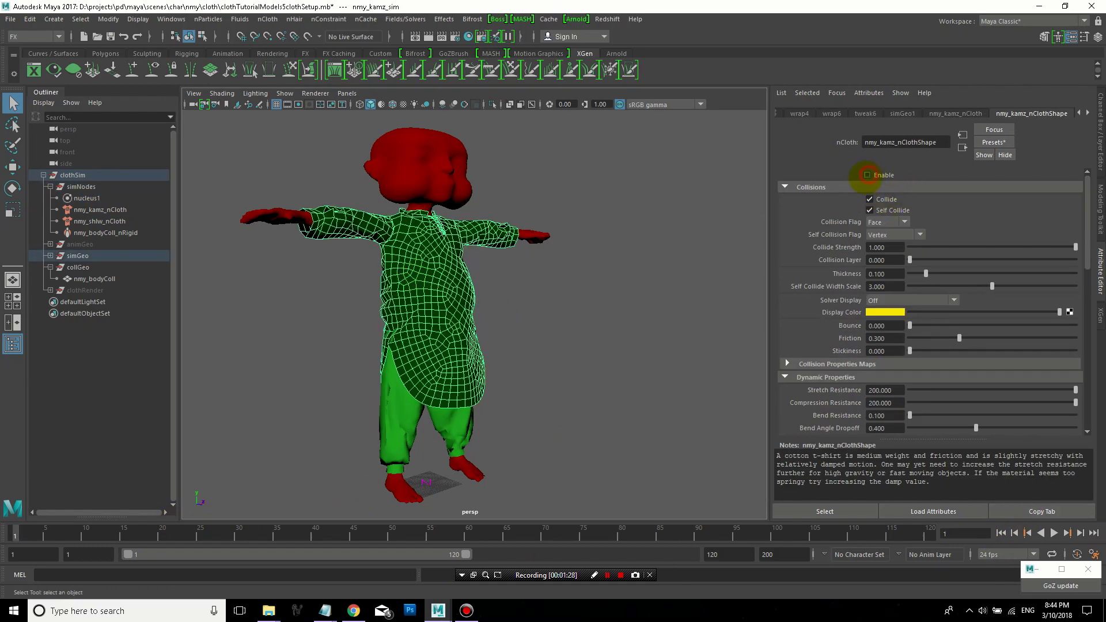
# Hide the kamz mesh, test-play the shalwar to frame 14, rewind, and enter Edge mode.
pyautogui.hotkey('ctrl', 'h')
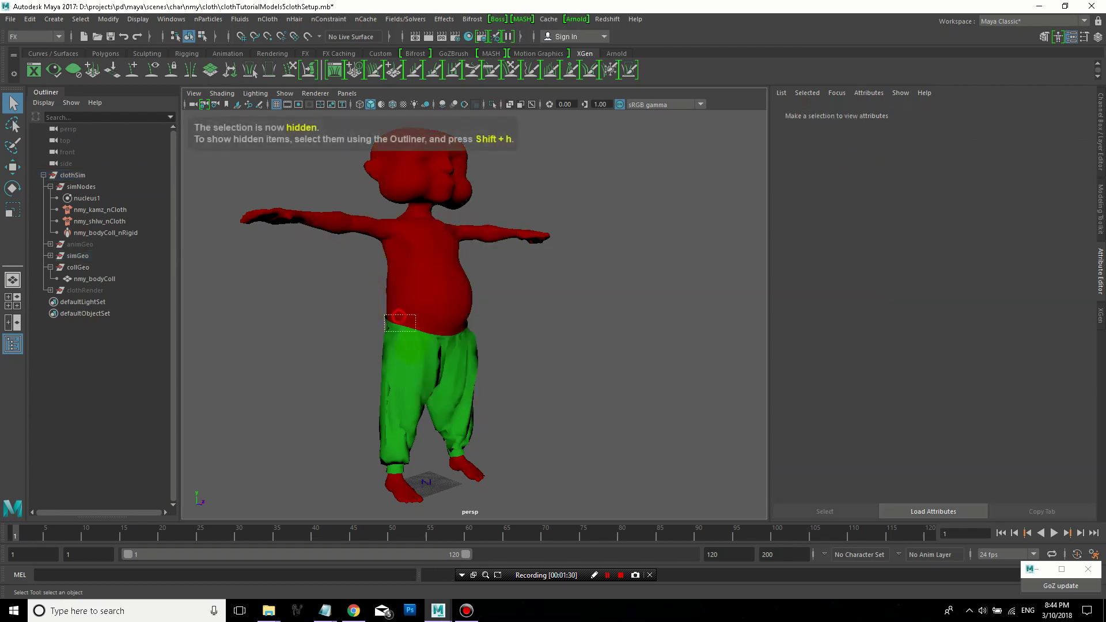
pyautogui.click(399, 316)
pyautogui.keyDown('alt'); pyautogui.moveTo(513, 365); pyautogui.dragTo(682, 427); pyautogui.keyUp('alt')
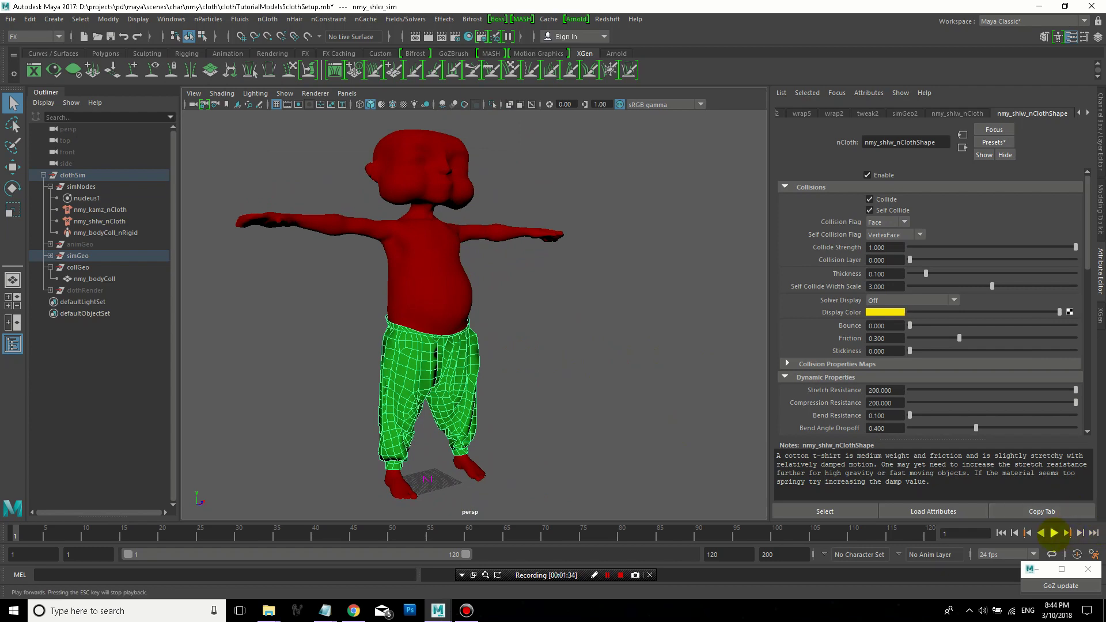
pyautogui.click(1054, 533)
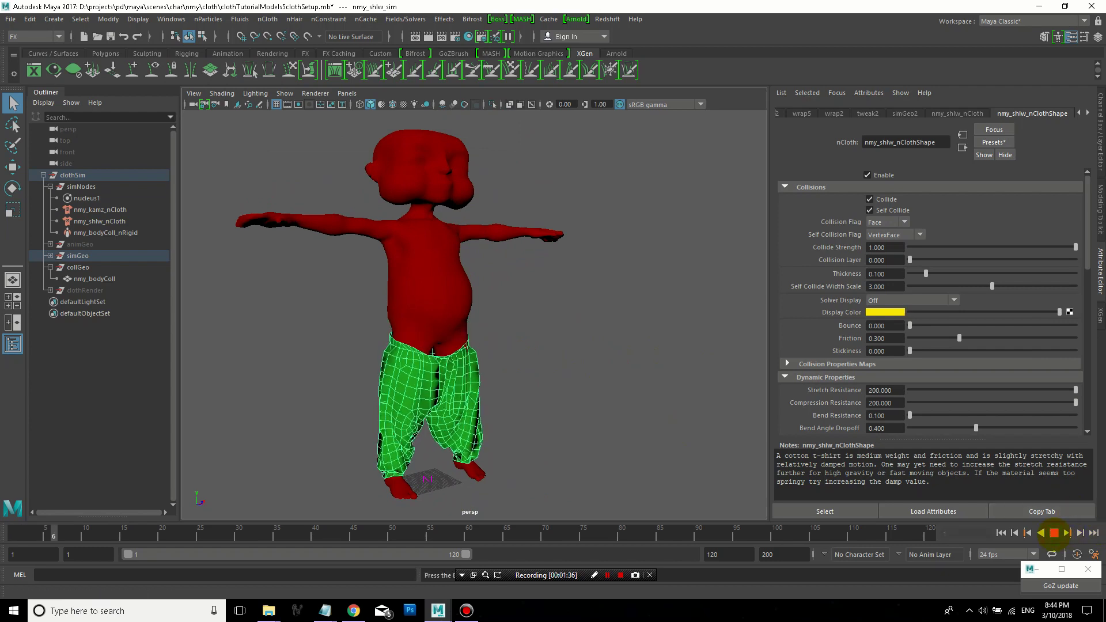
pyautogui.click(1054, 533)
pyautogui.click(1001, 533)
pyautogui.keyDown('alt'); pyautogui.moveTo(496, 245); pyautogui.dragTo(537, 256, button='right'); pyautogui.keyUp('alt')
pyautogui.moveTo(396, 234); pyautogui.dragTo(398, 213, button='right')
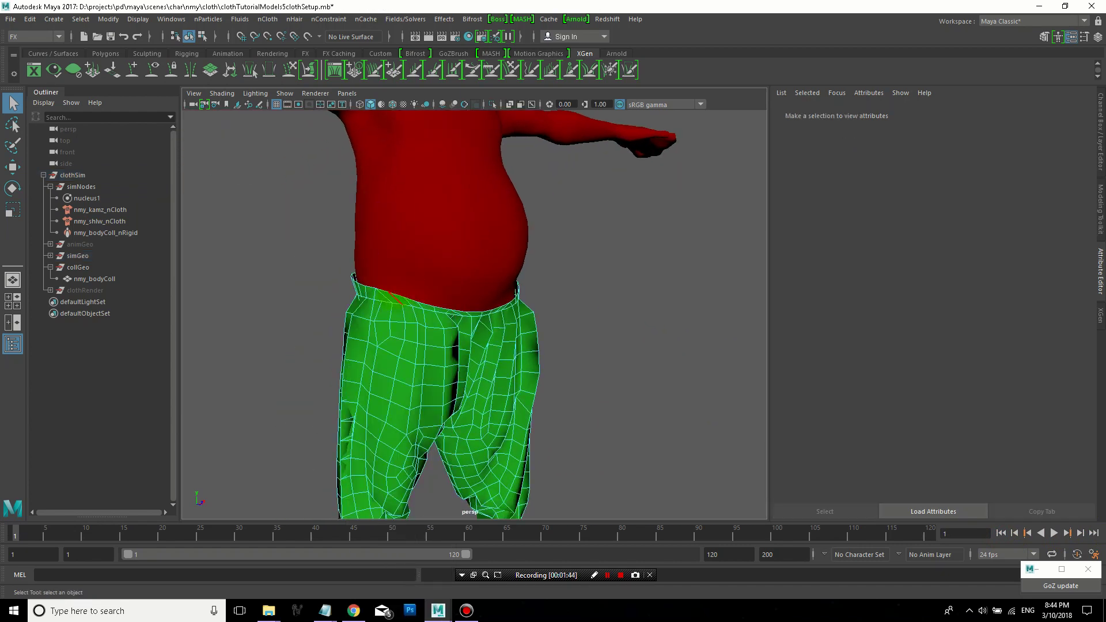
# Convert the shalwar waistband edge loop to vertices and add nmy_bodyColl to the selection.
pyautogui.click(394, 299)
pyautogui.keyDown('alt'); pyautogui.moveTo(394, 298); pyautogui.dragTo(723, 317); pyautogui.keyUp('alt')
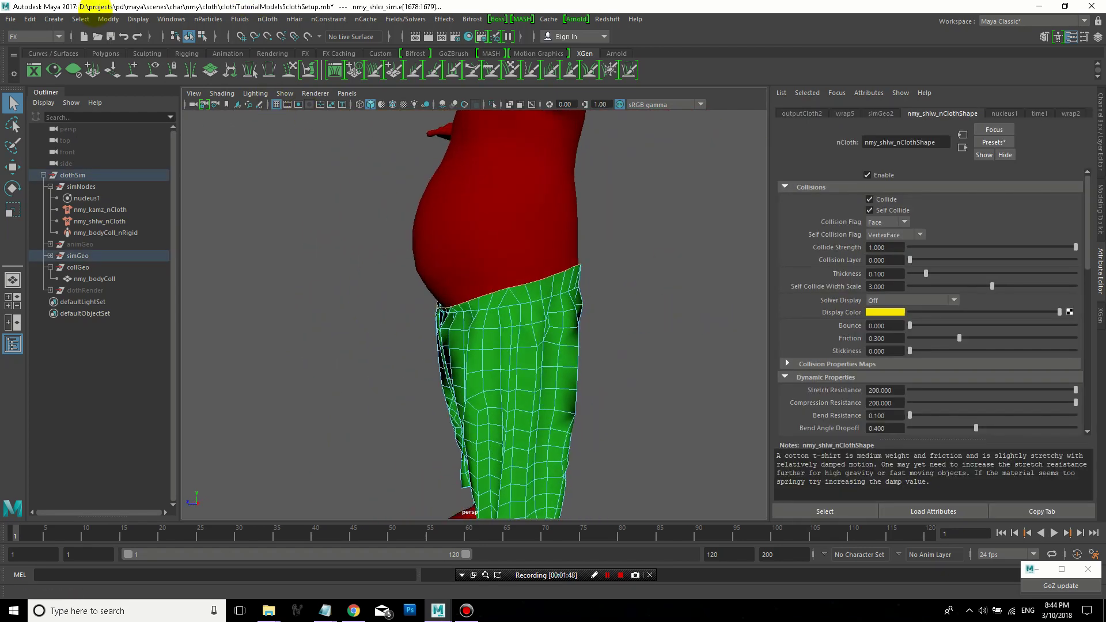
pyautogui.click(81, 19)
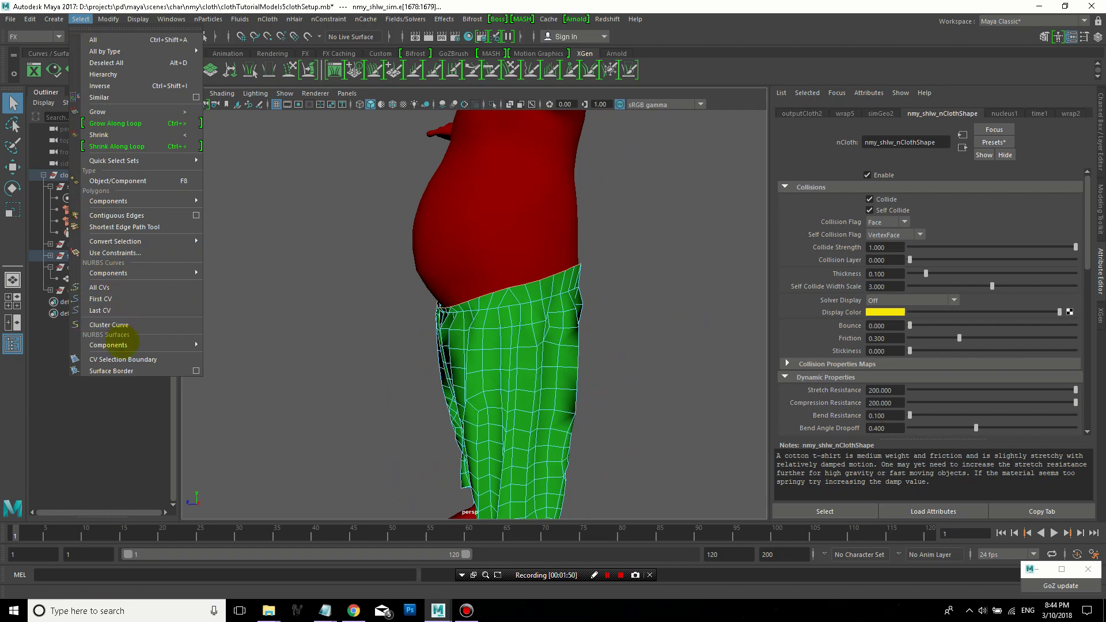
pyautogui.moveTo(139, 242)
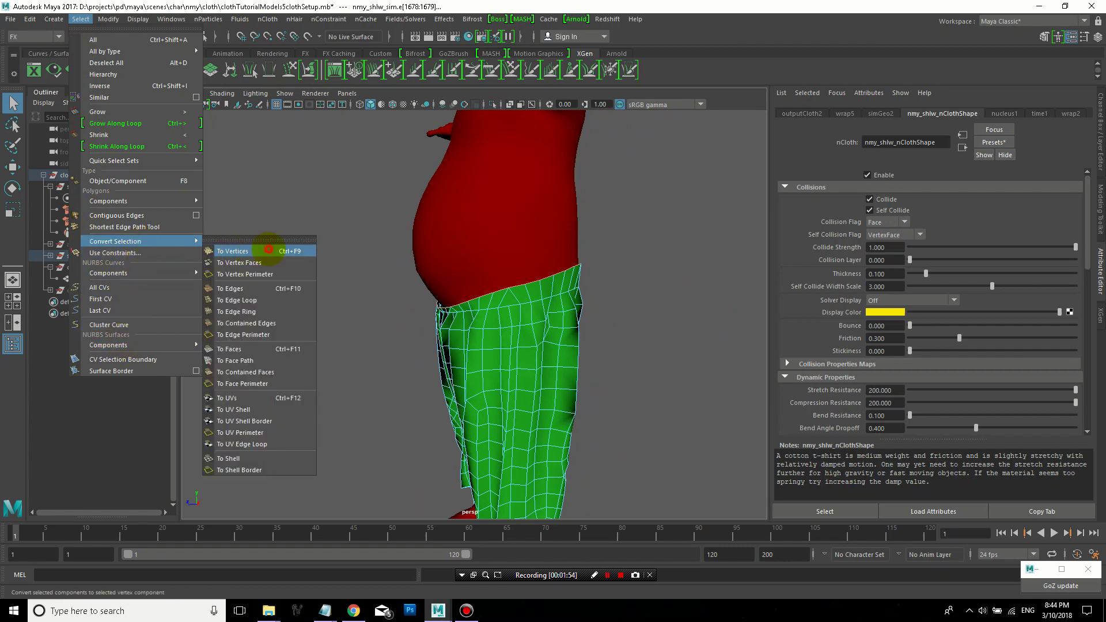
pyautogui.click(265, 251)
pyautogui.keyDown('alt'); pyautogui.moveTo(382, 332); pyautogui.dragTo(555, 329); pyautogui.keyUp('alt')
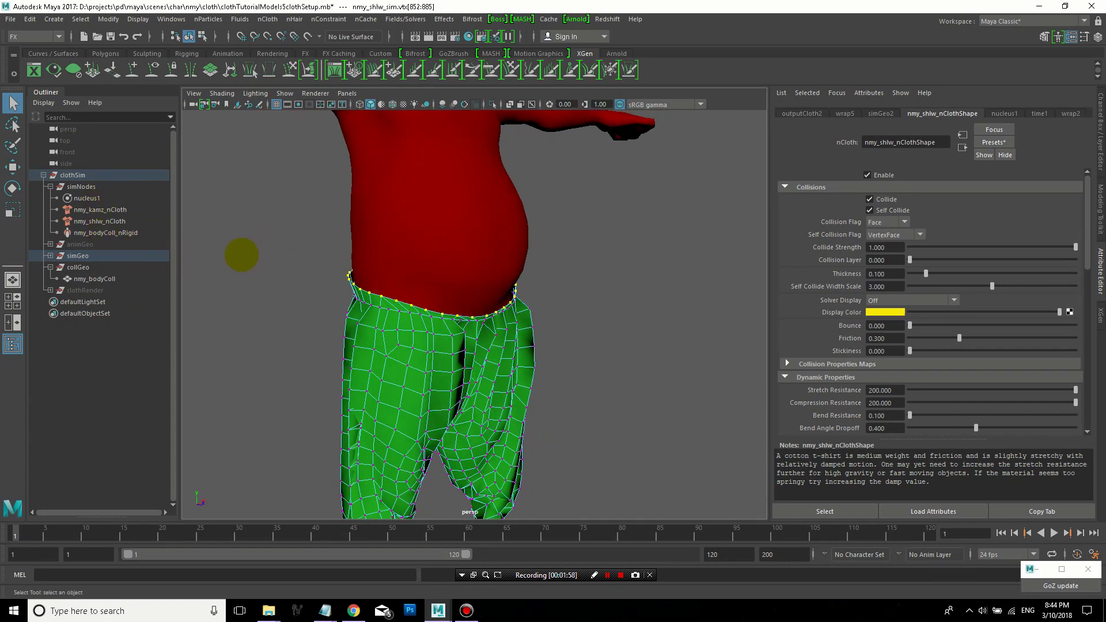
pyautogui.click(78, 279)
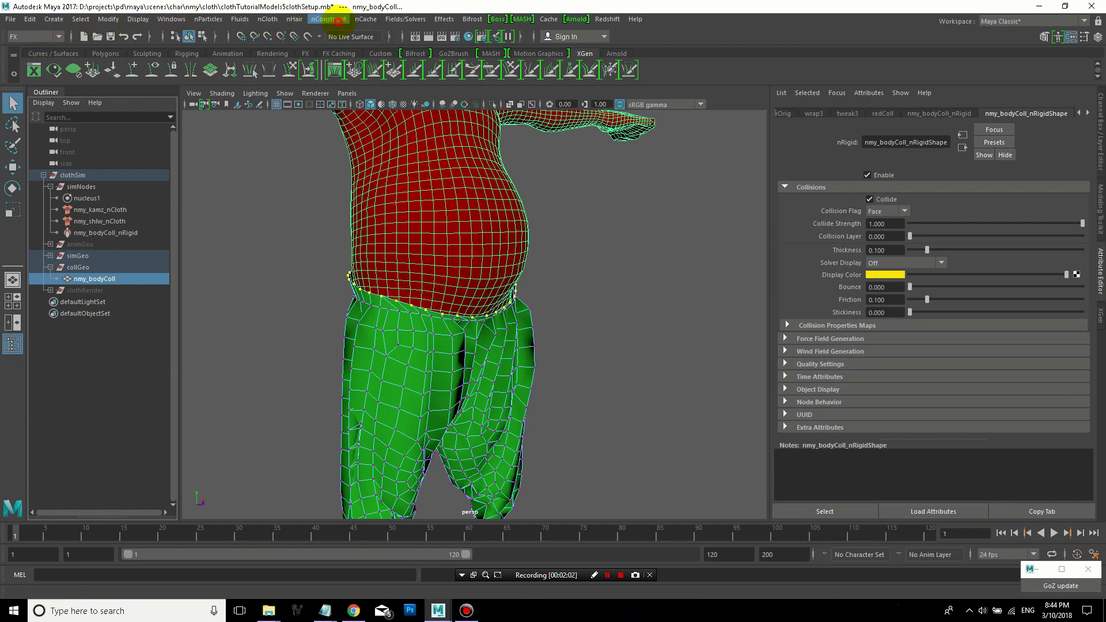
# Create a Point to Surface nConstraint pinning the waist vertices to the body collider.
pyautogui.click(330, 19)
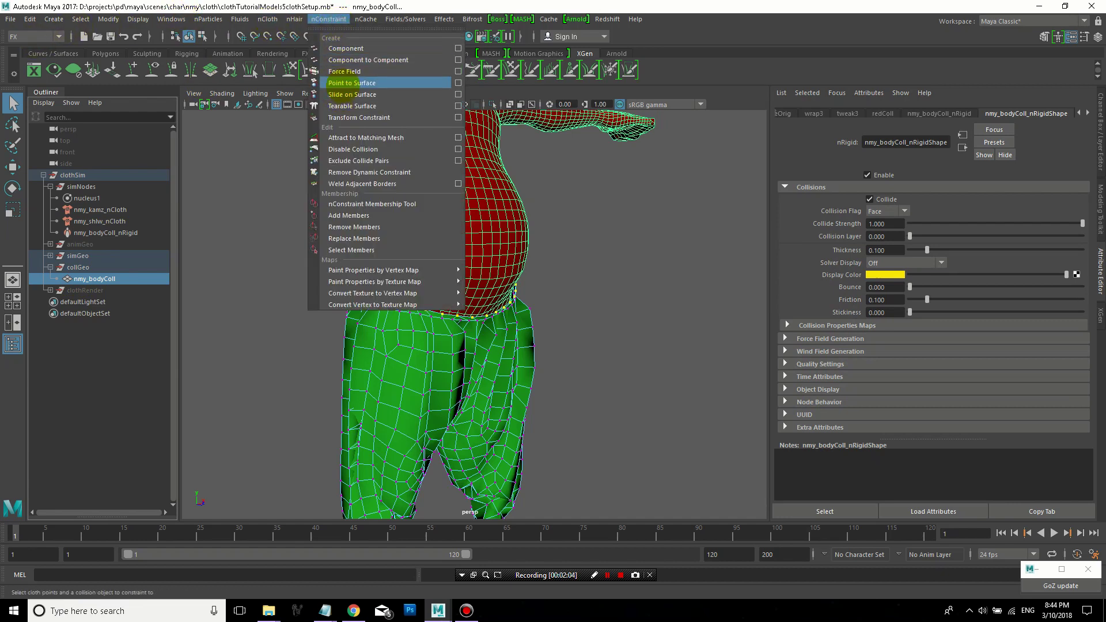
pyautogui.click(407, 82)
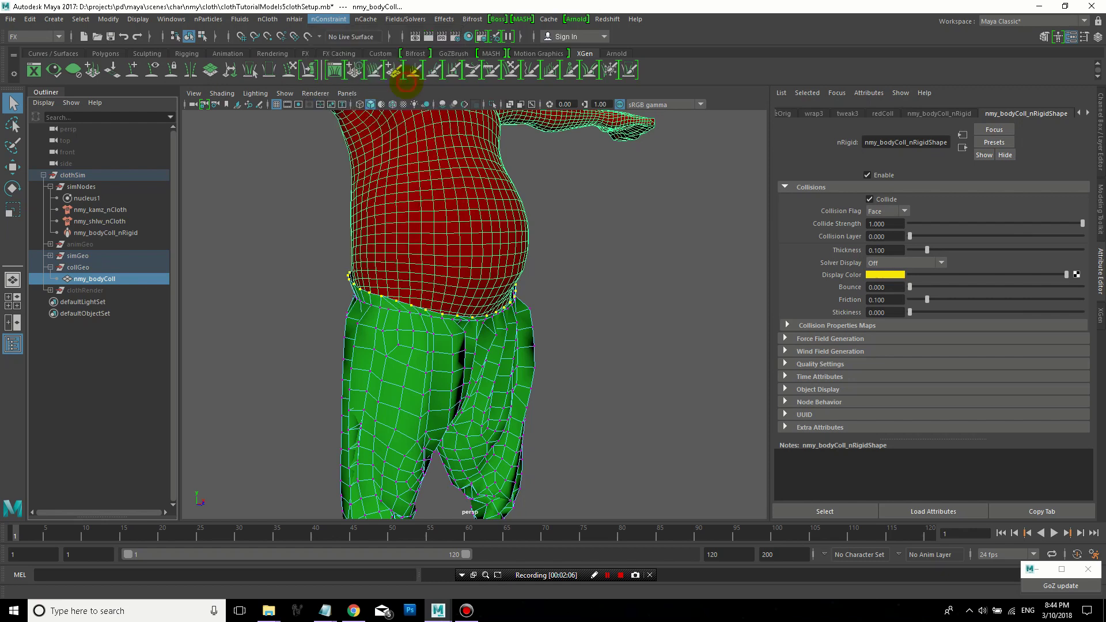
pyautogui.keyDown('alt'); pyautogui.moveTo(587, 314); pyautogui.dragTo(575, 276); pyautogui.keyUp('alt')
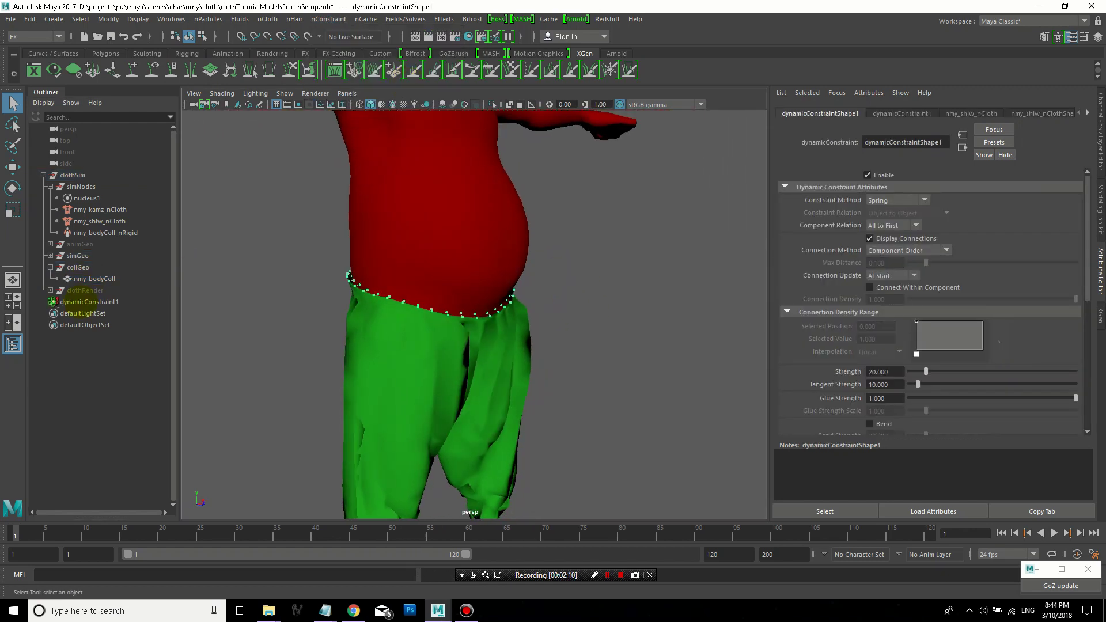
# Rename the new constraint to nmy_shlw_waist_dynCon and parent it under simNodes.
pyautogui.doubleClick(101, 222)
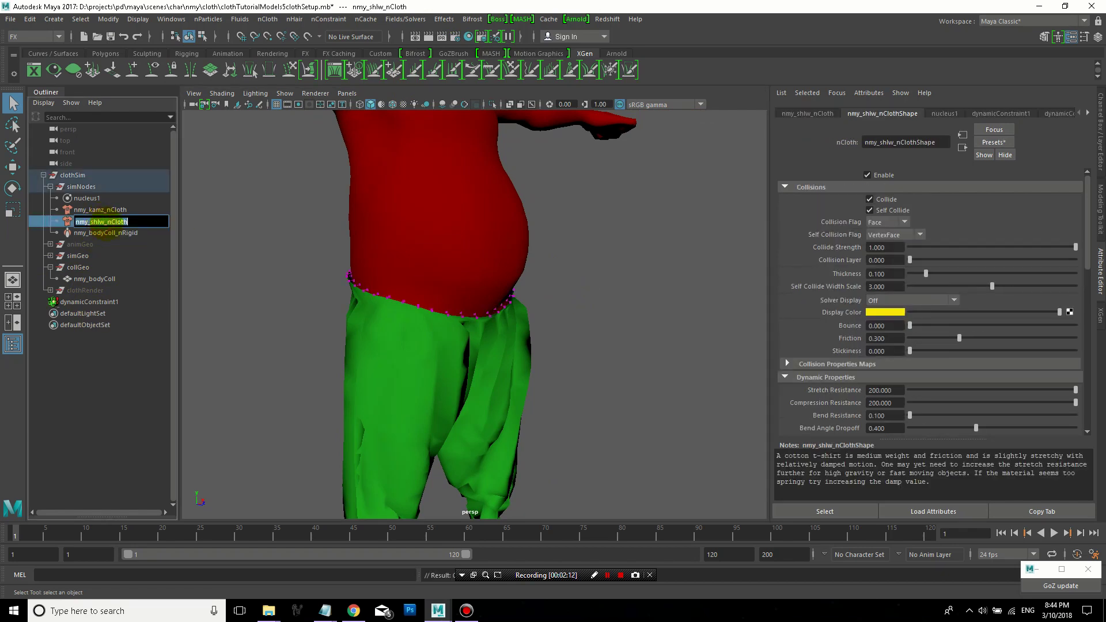
pyautogui.doubleClick(87, 302)
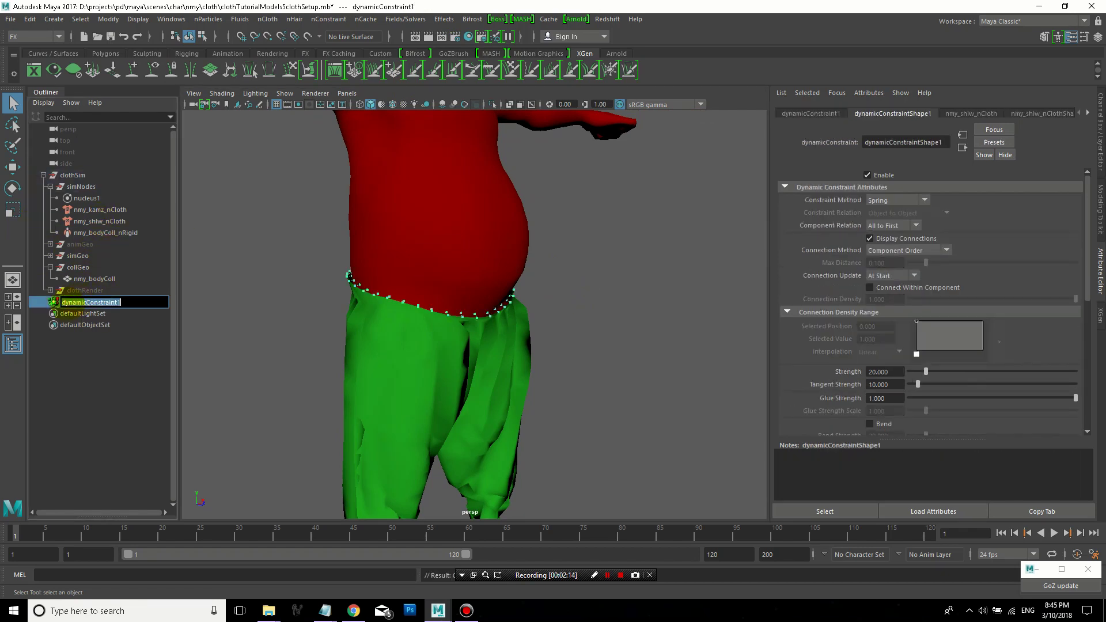
pyautogui.write('nmy_shlw_waist_dynCon')
pyautogui.press('Return')
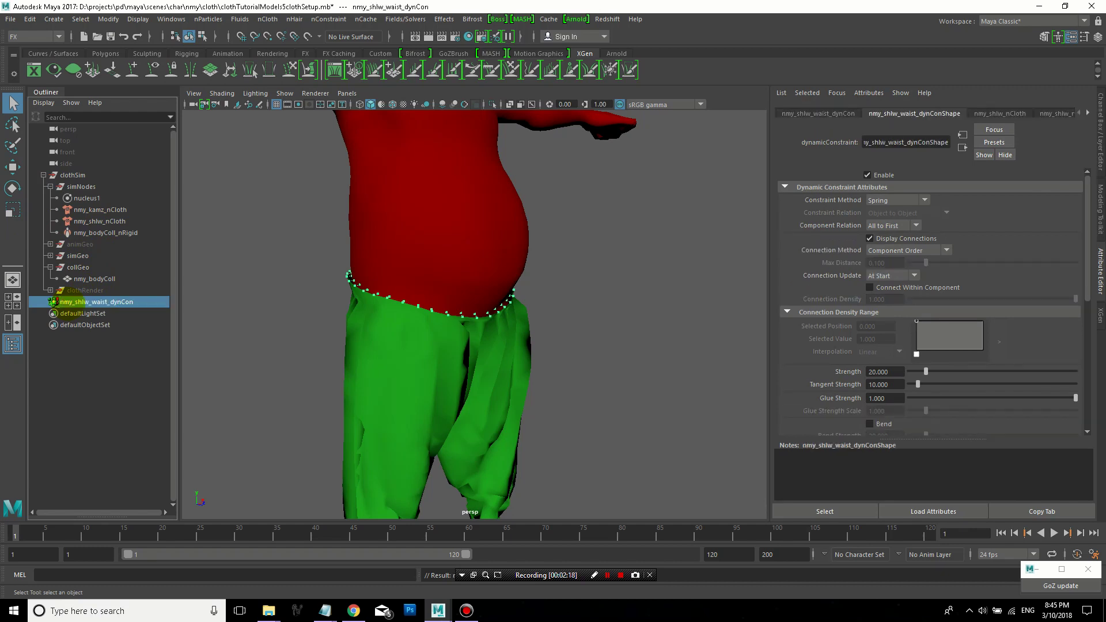
pyautogui.moveTo(98, 179); pyautogui.dragTo(84, 187, button='middle')
pyautogui.scroll(-5, 613, 284)
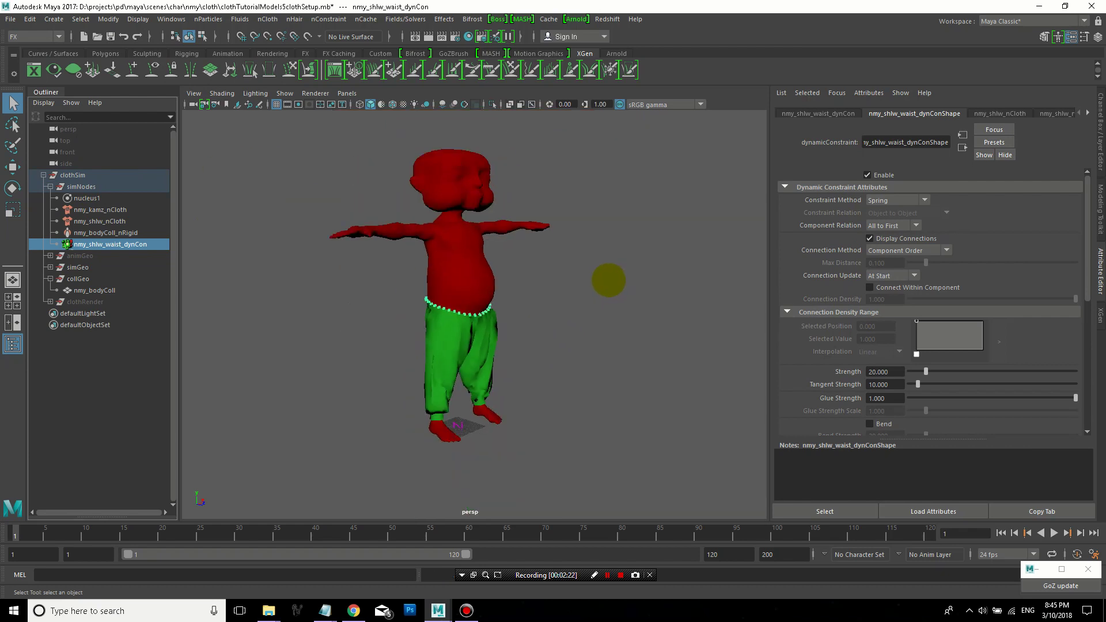
pyautogui.click(570, 290)
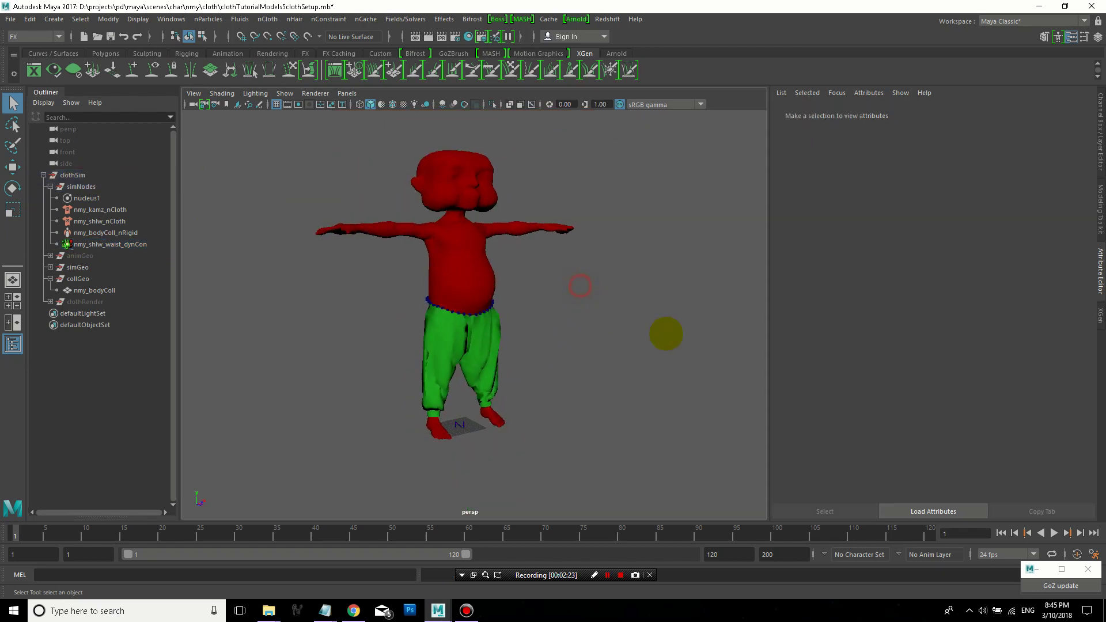
pyautogui.click(1054, 533)
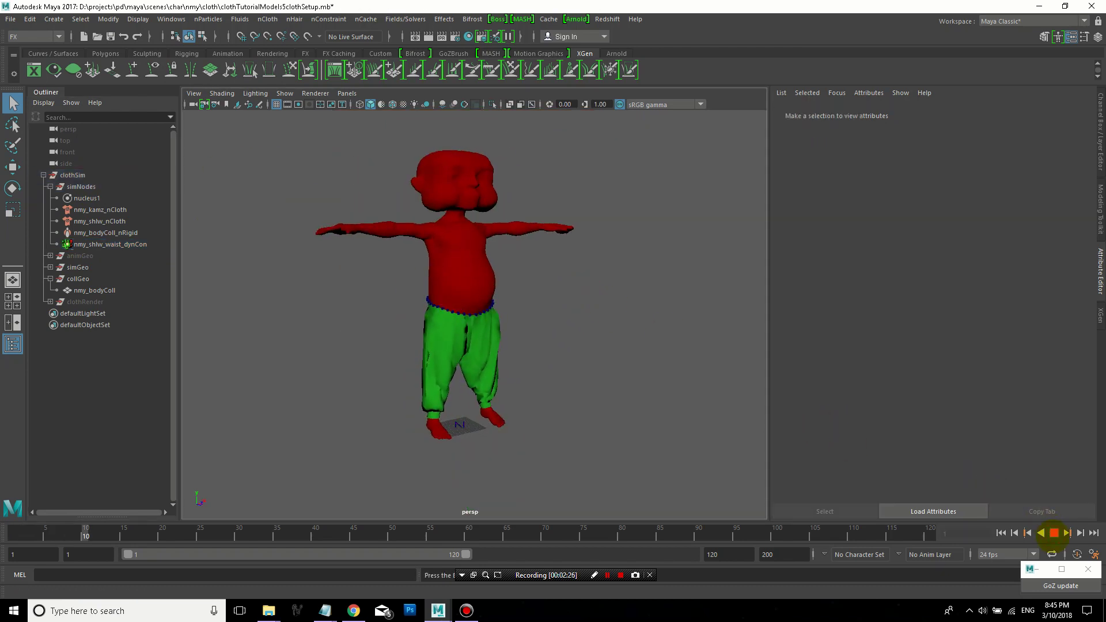
pyautogui.click(1055, 533)
pyautogui.click(1000, 533)
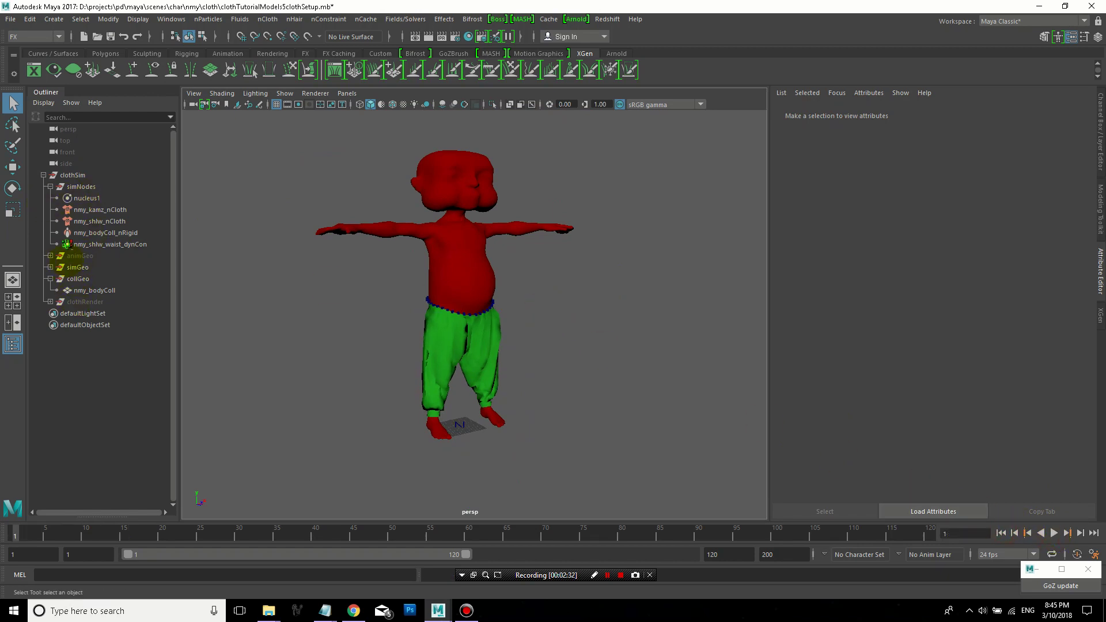
# Expand simGeo and select nmy_kamz_sim and nmy_shlw_sim in turn to inspect them.
pyautogui.click(98, 210)
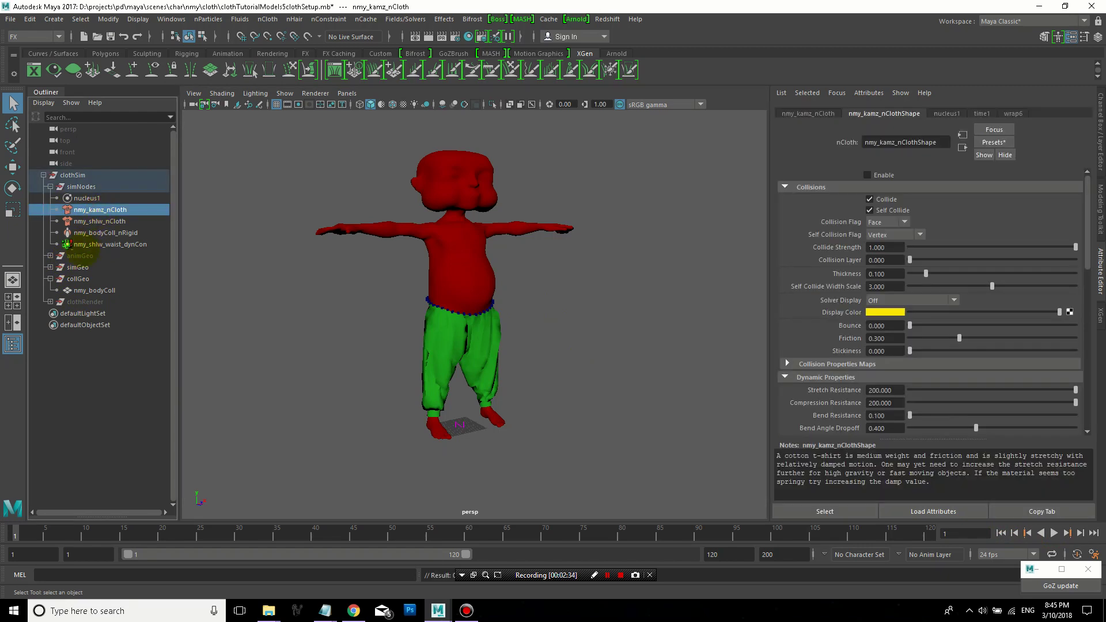
pyautogui.click(50, 268)
pyautogui.click(89, 279)
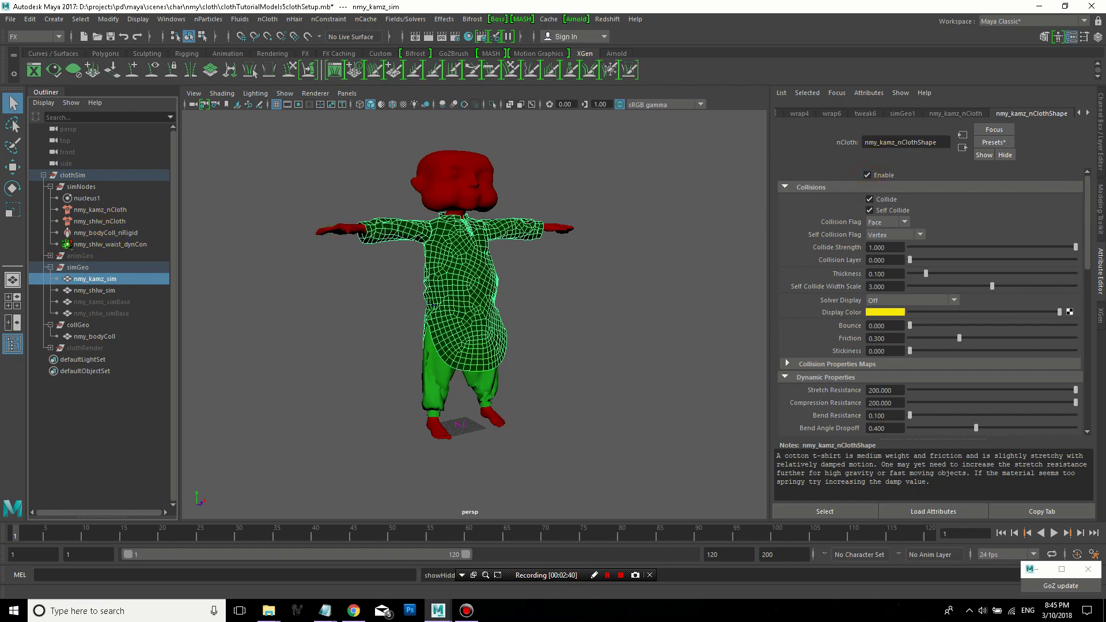
pyautogui.keyDown('alt'); pyautogui.moveTo(415, 351); pyautogui.dragTo(468, 420); pyautogui.keyUp('alt')
pyautogui.click(492, 377)
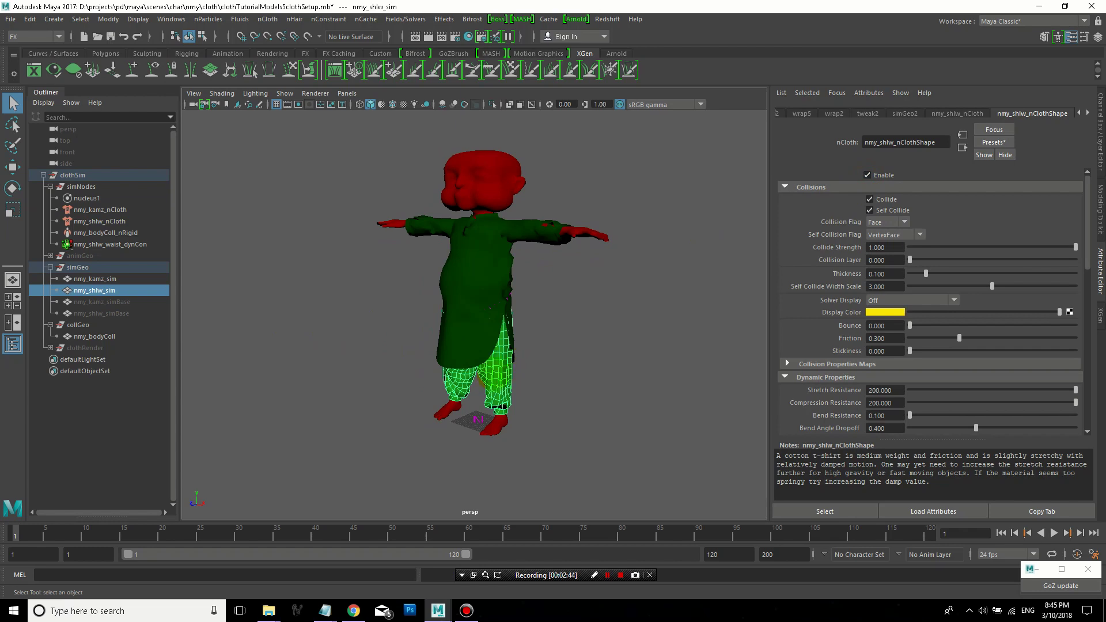
pyautogui.click(503, 272)
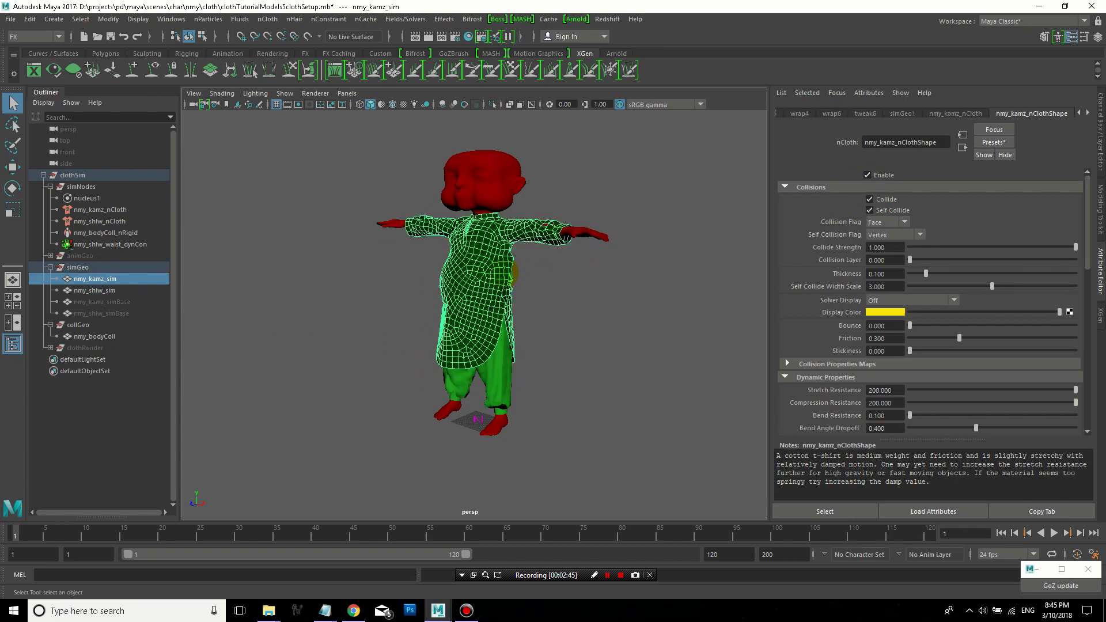
pyautogui.click(482, 380)
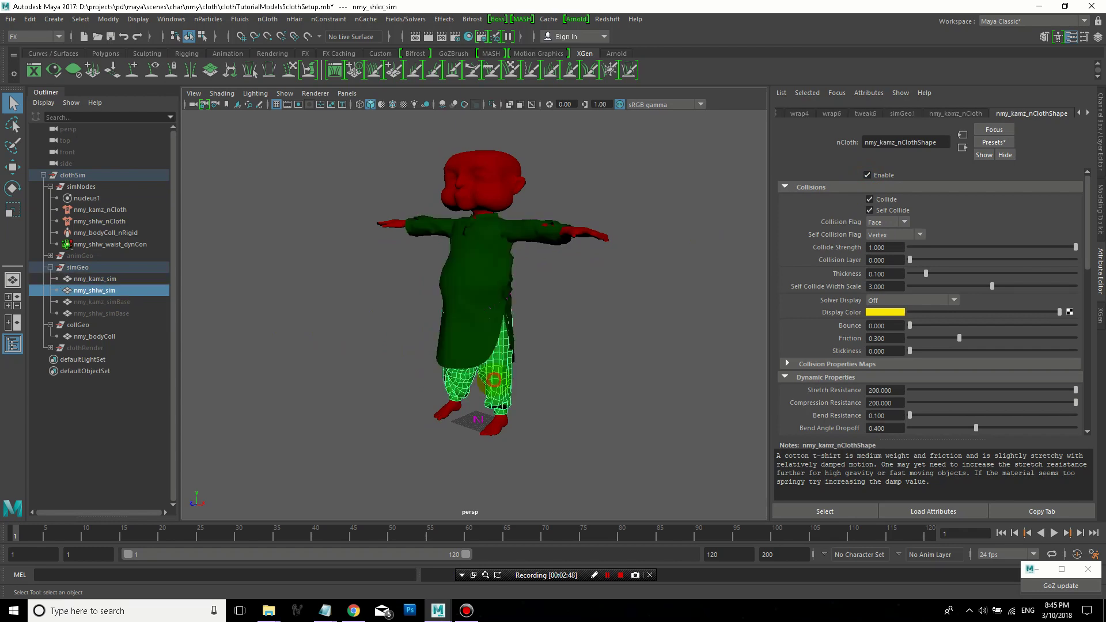
pyautogui.keyDown('alt'); pyautogui.moveTo(487, 374); pyautogui.dragTo(526, 354); pyautogui.keyUp('alt')
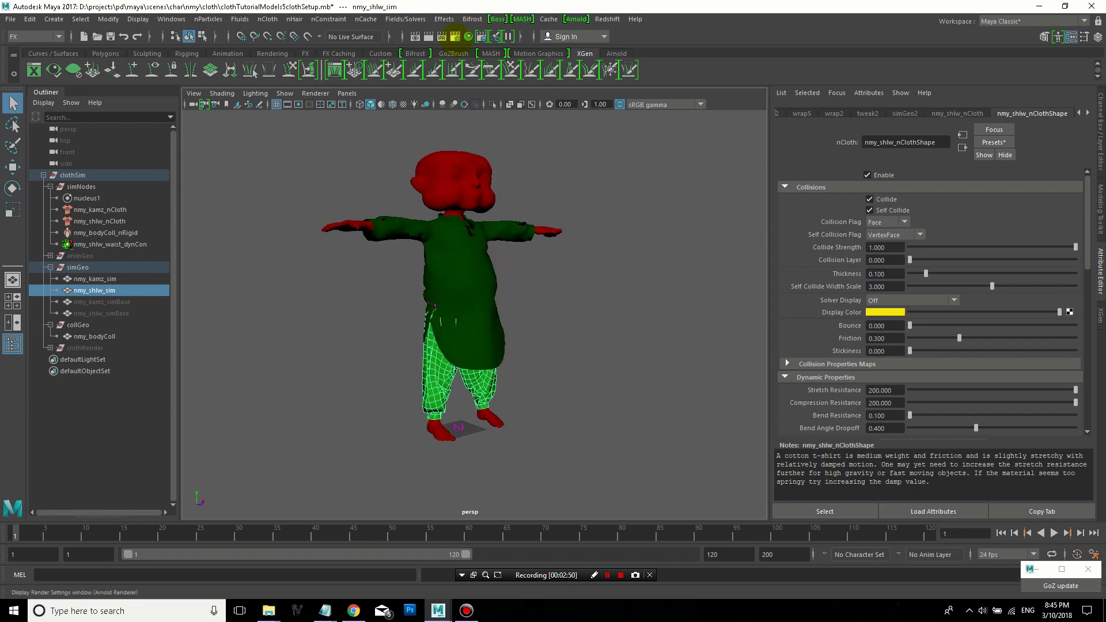
# Set Create nCache options to One file and One file per object for both sim meshes.
pyautogui.click(364, 17)
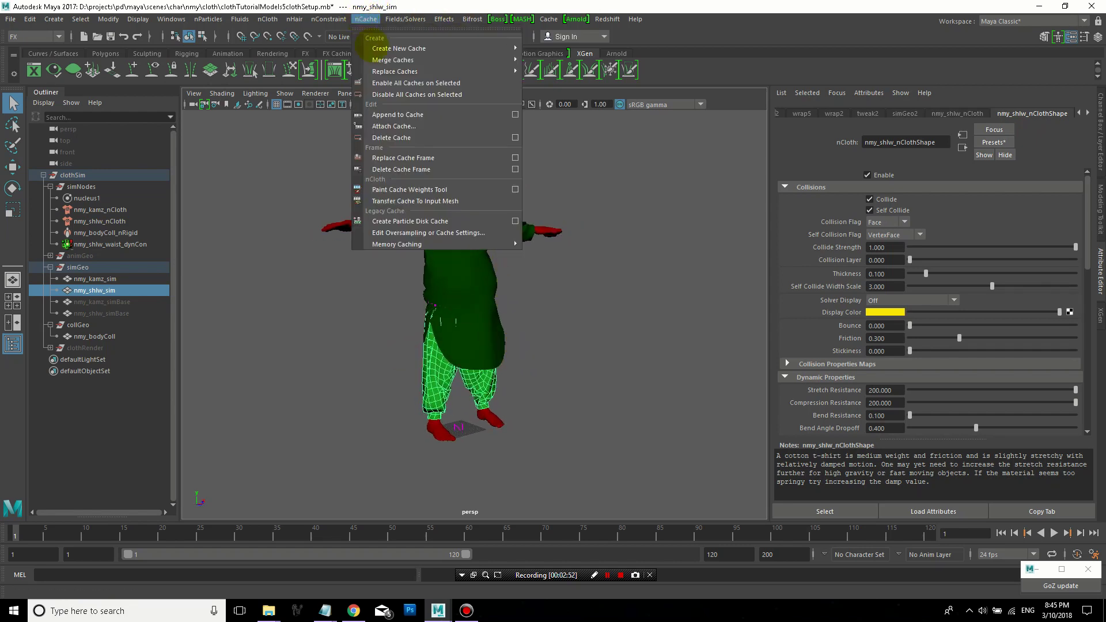
pyautogui.moveTo(404, 48)
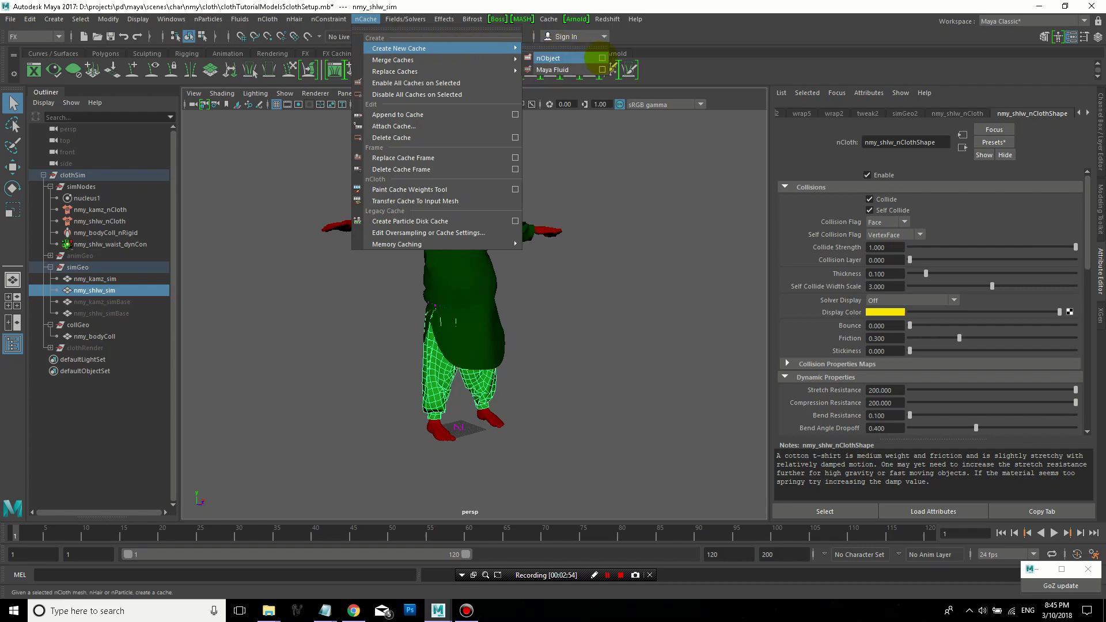
pyautogui.click(602, 58)
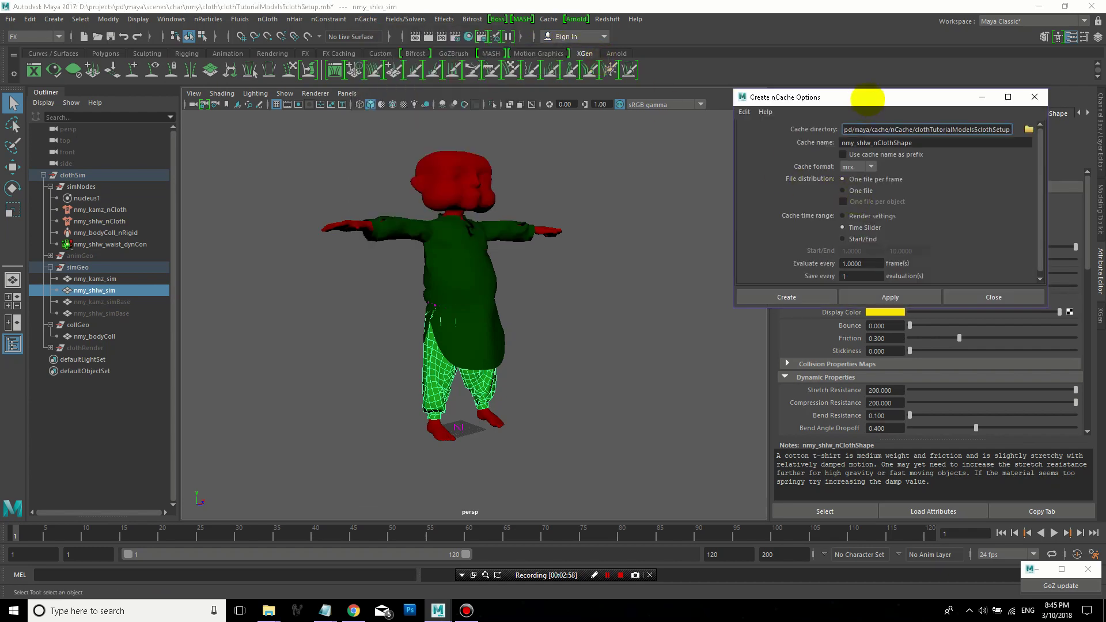
pyautogui.click(868, 99)
pyautogui.moveTo(868, 99); pyautogui.dragTo(694, 115)
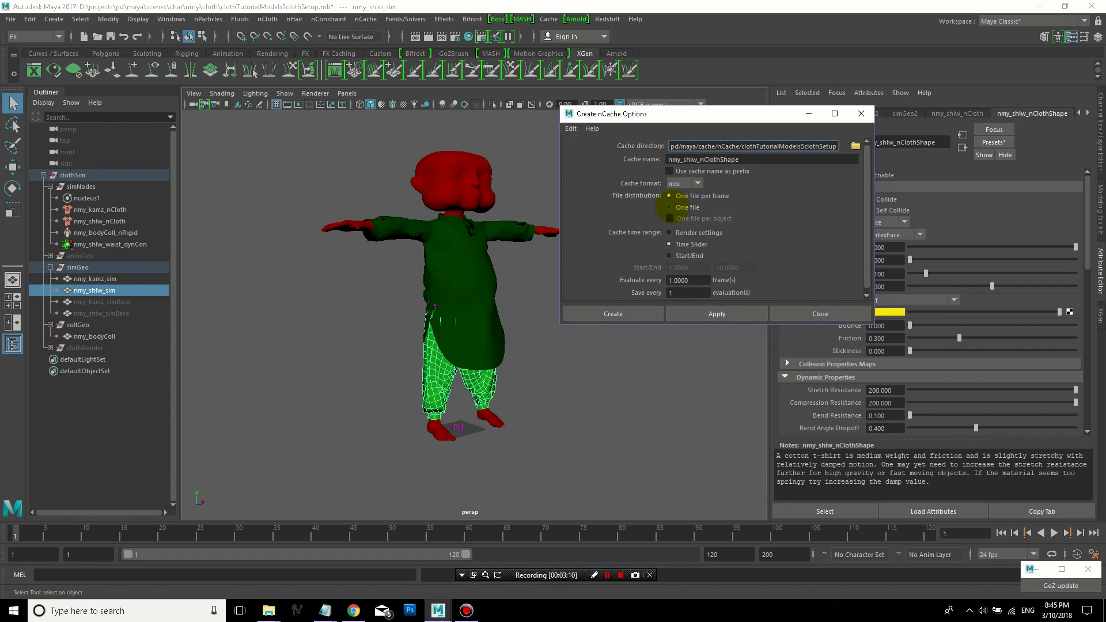
pyautogui.click(670, 208)
pyautogui.keyDown('ctrl'); pyautogui.click(95, 279); pyautogui.keyUp('ctrl')
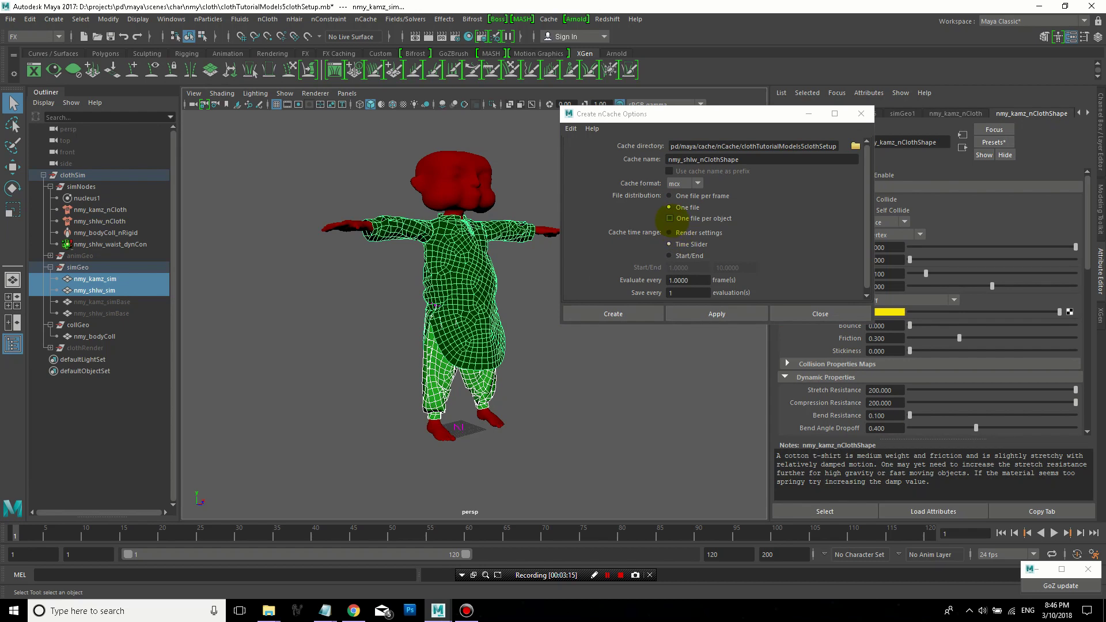
pyautogui.click(670, 218)
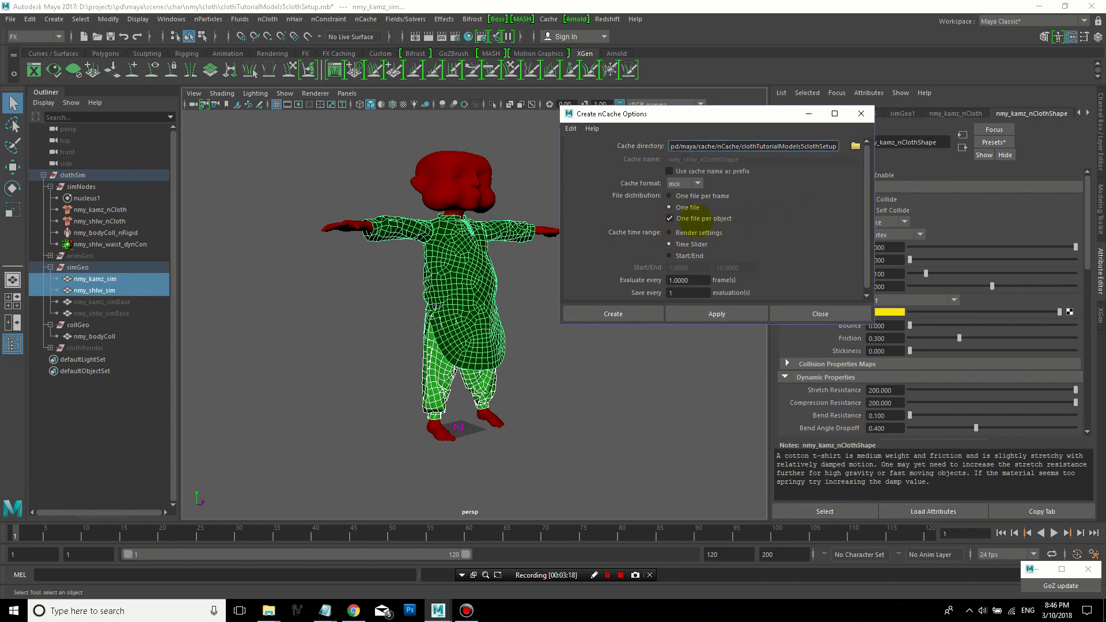
pyautogui.scroll(-1, 792, 209)
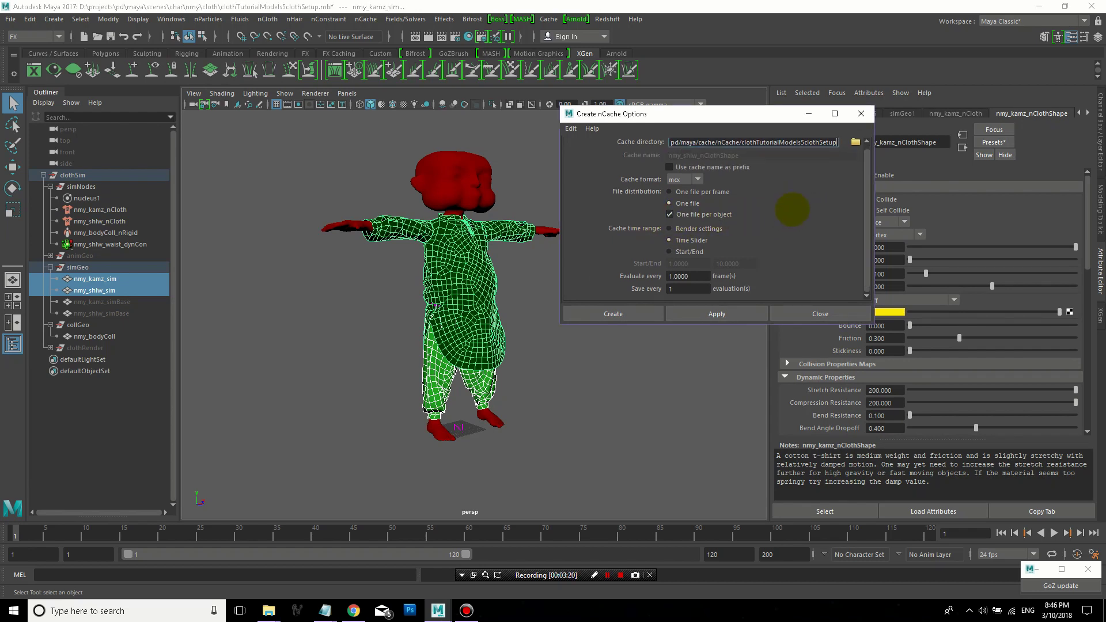
pyautogui.click(694, 276)
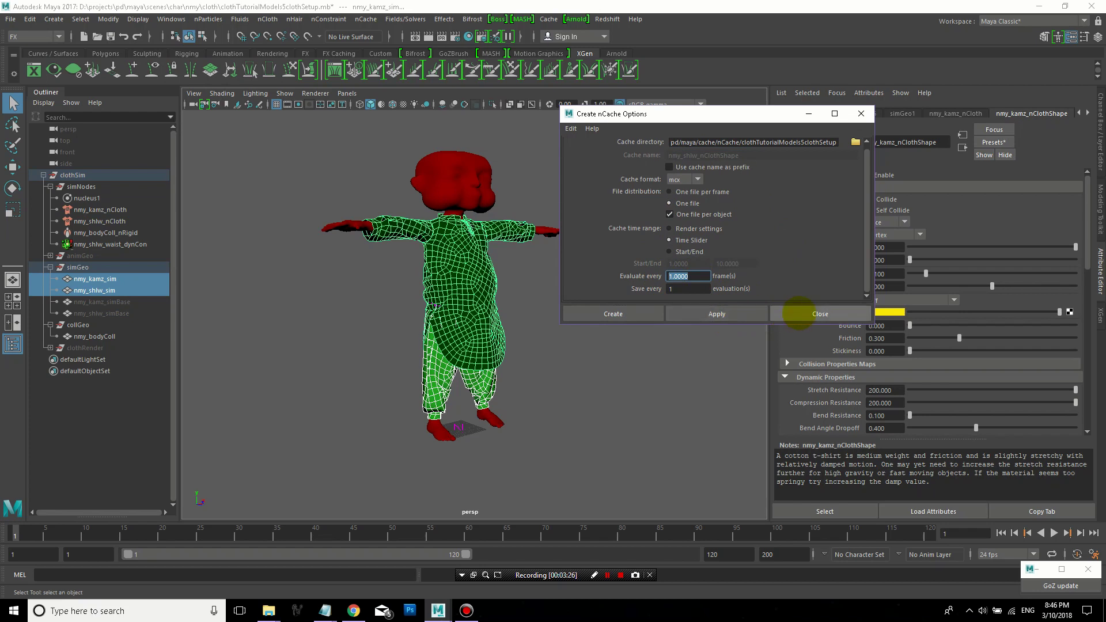
pyautogui.click(800, 313)
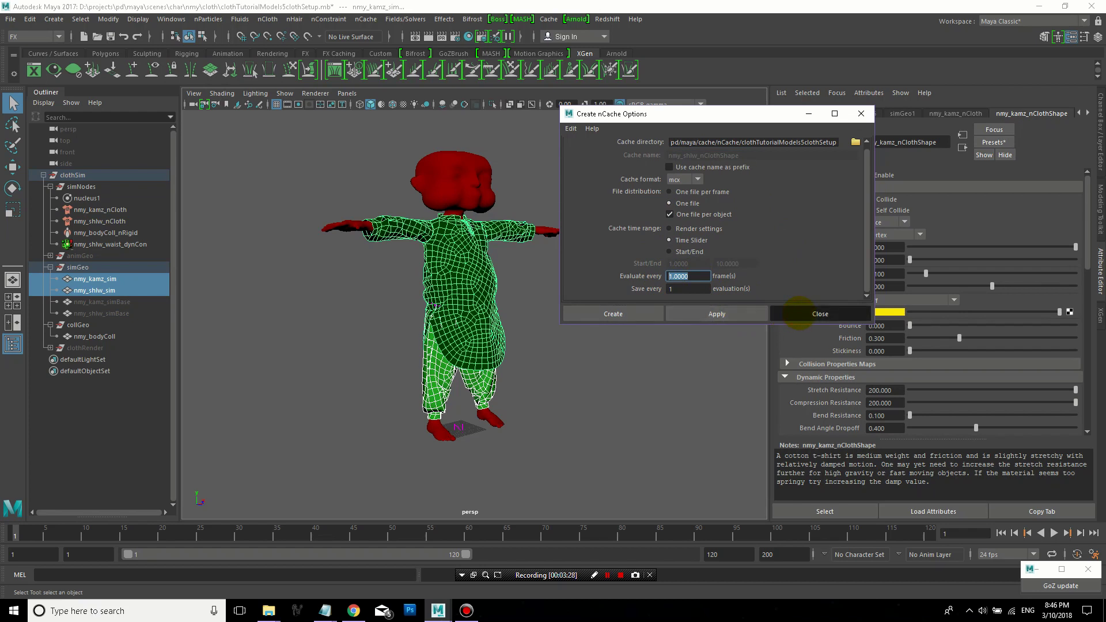
pyautogui.click(799, 313)
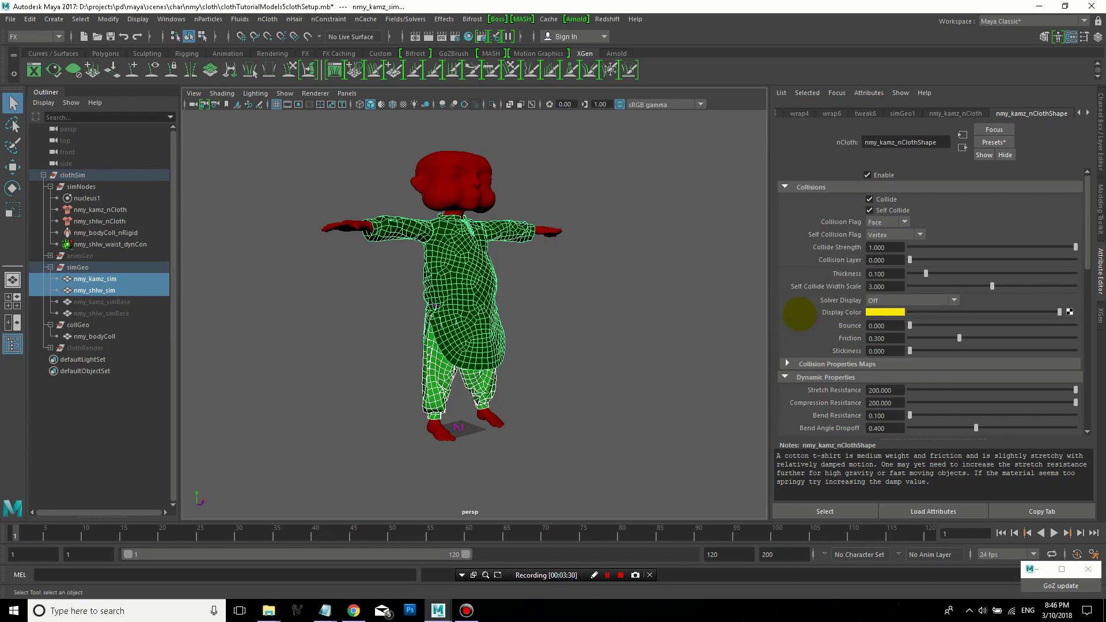
pyautogui.click(1054, 533)
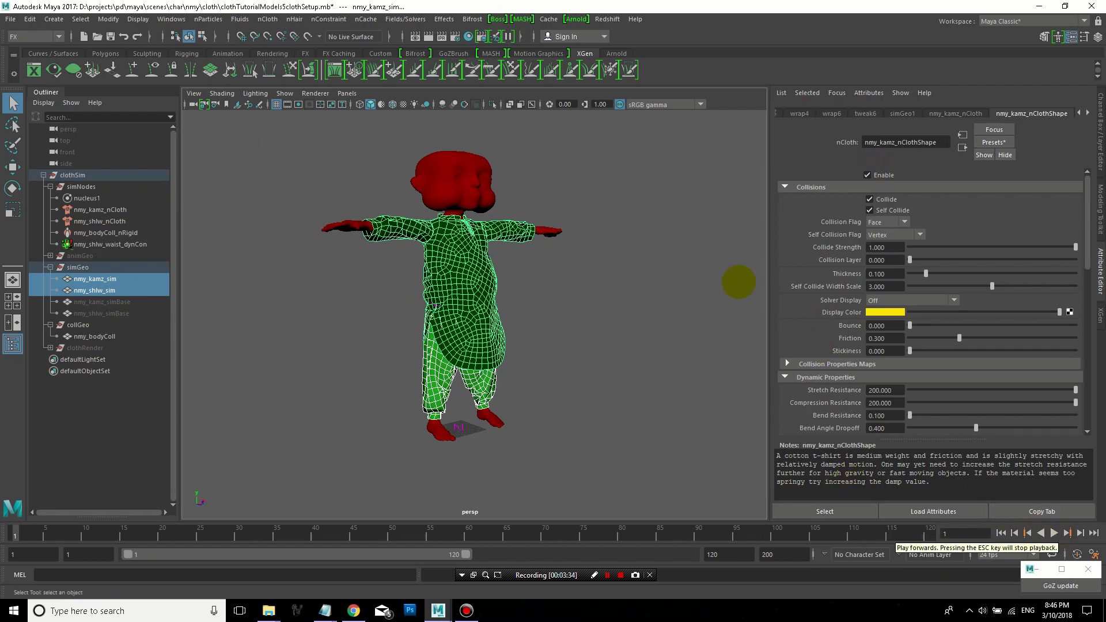
pyautogui.click(734, 274)
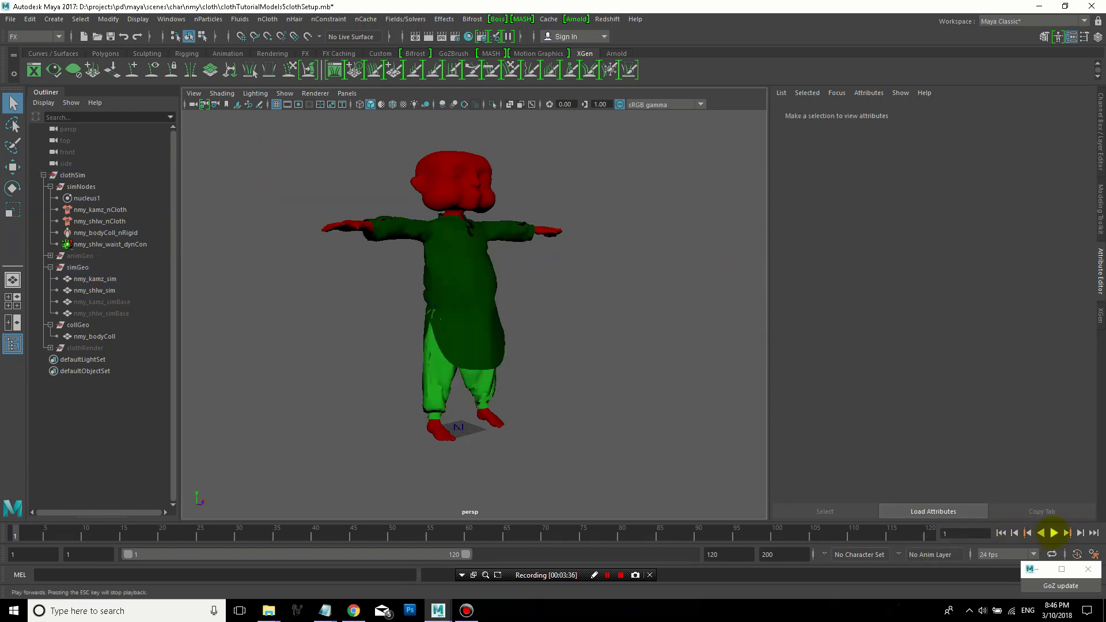
pyautogui.click(1055, 533)
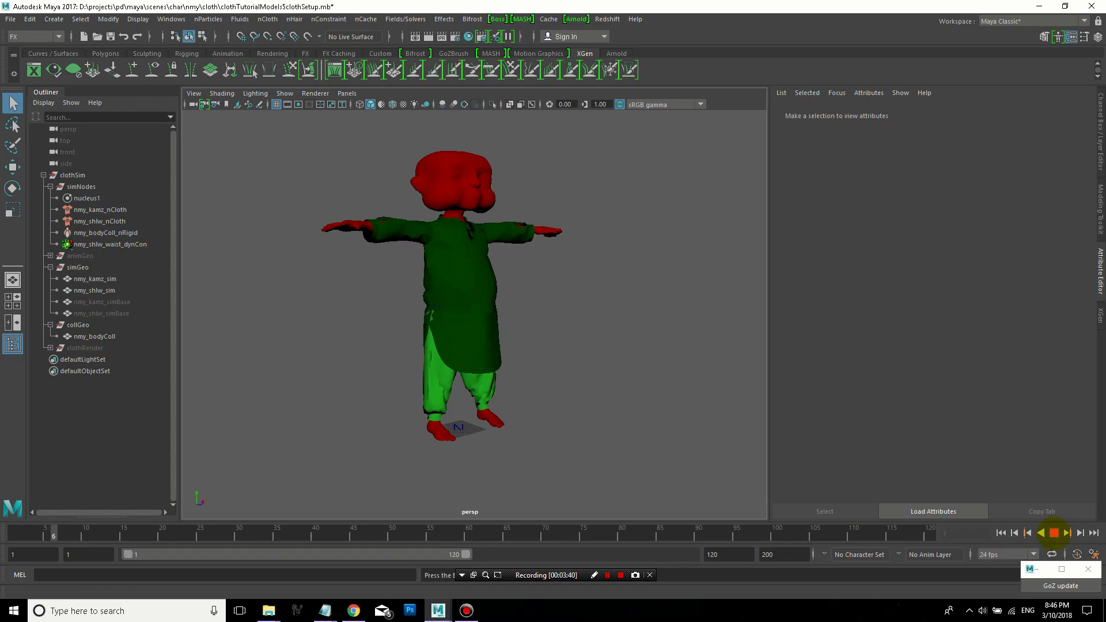
pyautogui.click(1054, 533)
# At frame 1, hide the simGeo group and unhide the clothRender group.
pyautogui.click(1001, 534)
pyautogui.click(95, 279)
pyautogui.keyDown('shift'); pyautogui.click(95, 290); pyautogui.keyUp('shift')
pyautogui.click(103, 266)
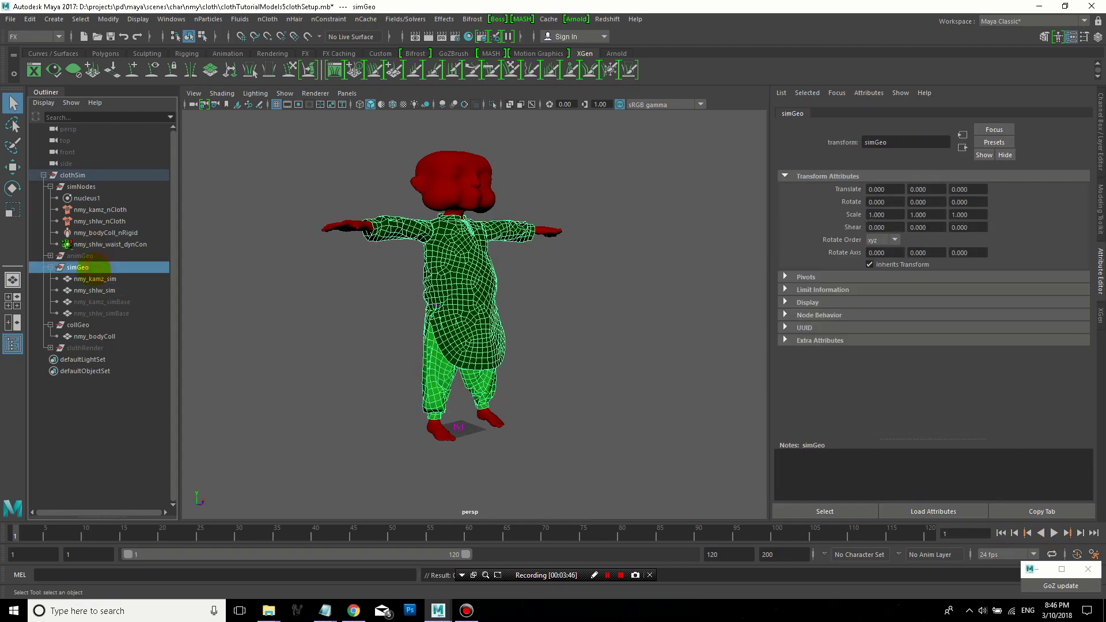
pyautogui.hotkey('ctrl', 'h')
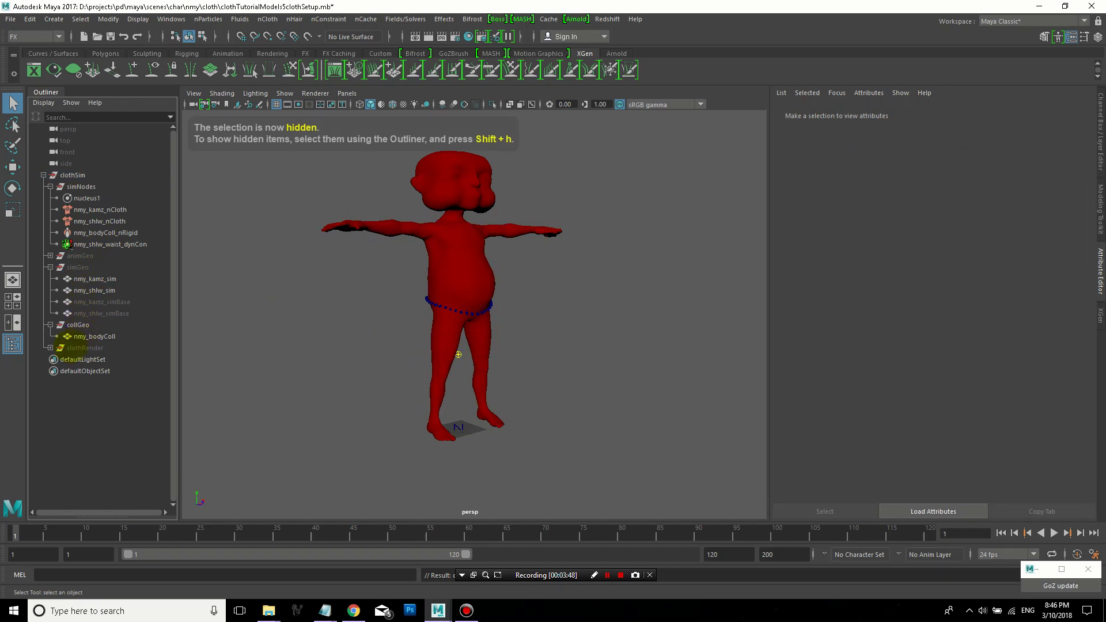
pyautogui.click(66, 348)
pyautogui.hotkey('shift', 'h')
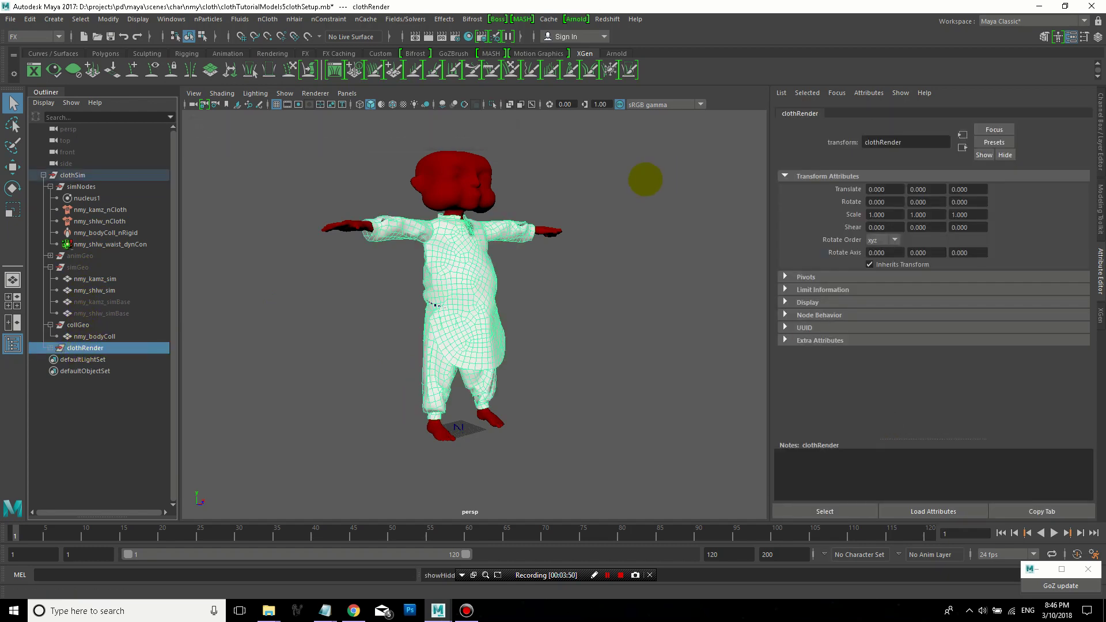
pyautogui.click(662, 303)
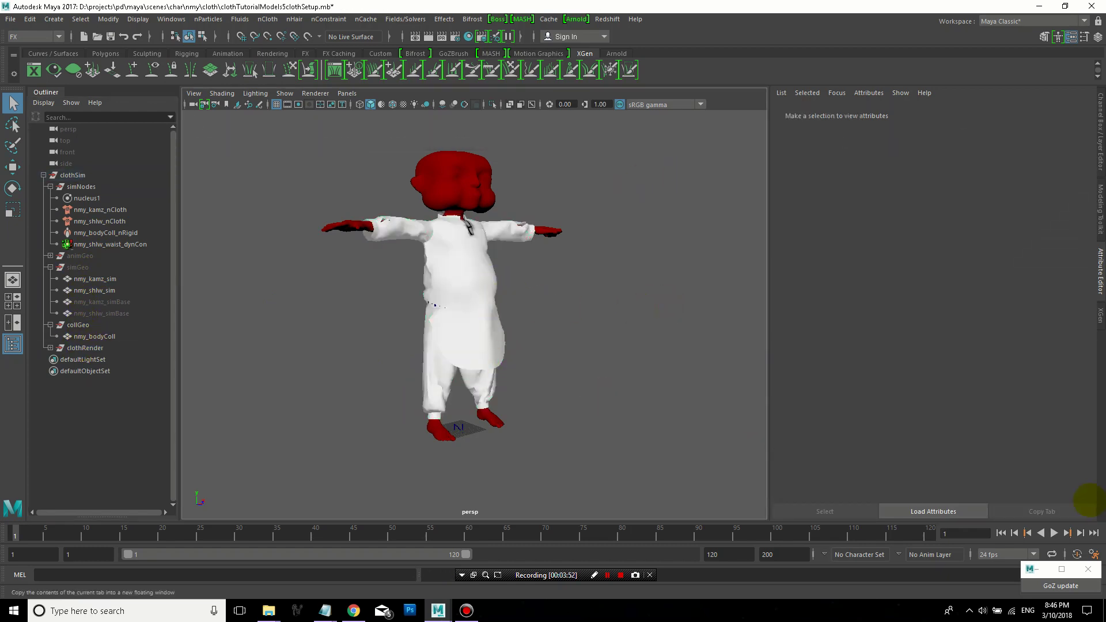
# Play the animation to check the render cloth, then return to frame 1.
pyautogui.click(1055, 533)
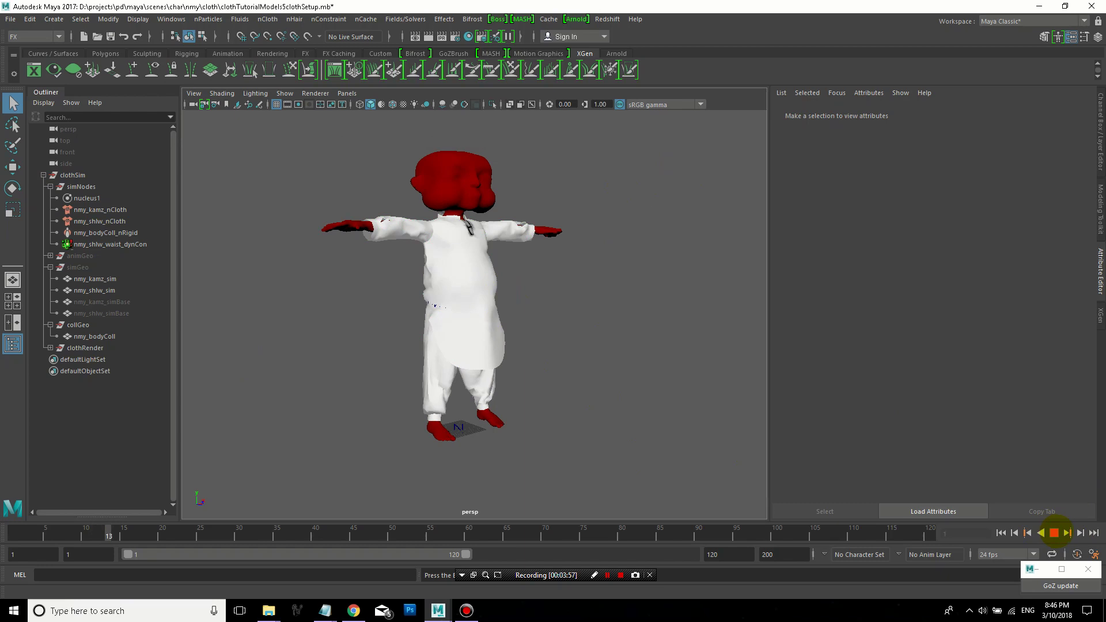
pyautogui.click(1055, 533)
pyautogui.click(1001, 533)
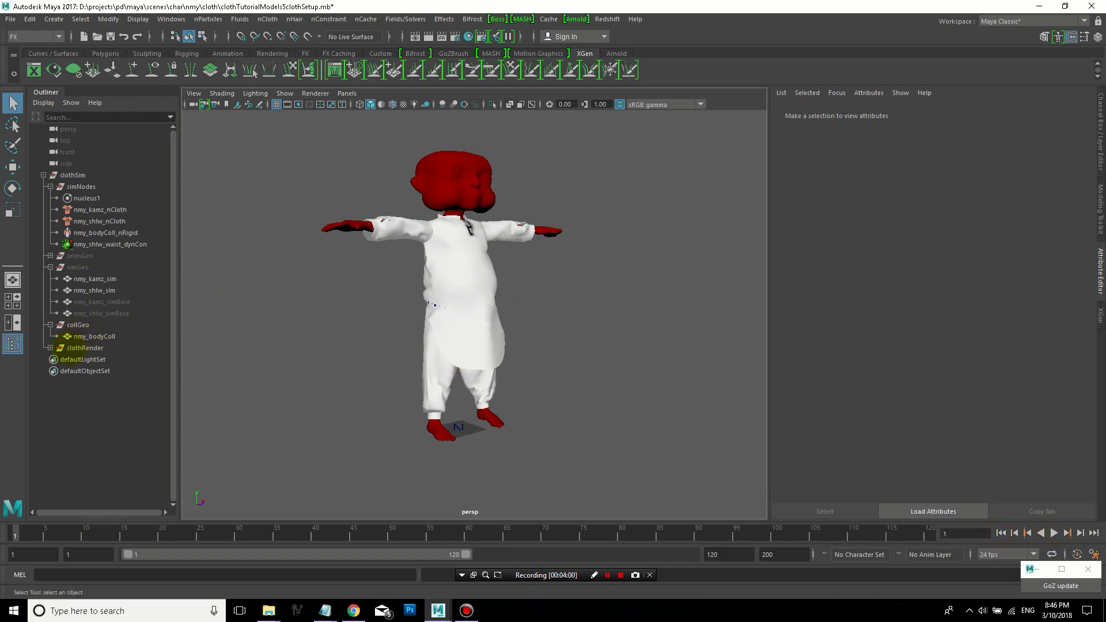
# Delete the construction history on nmy_kamzCloth in the clothRender group.
pyautogui.click(50, 348)
pyautogui.click(95, 359)
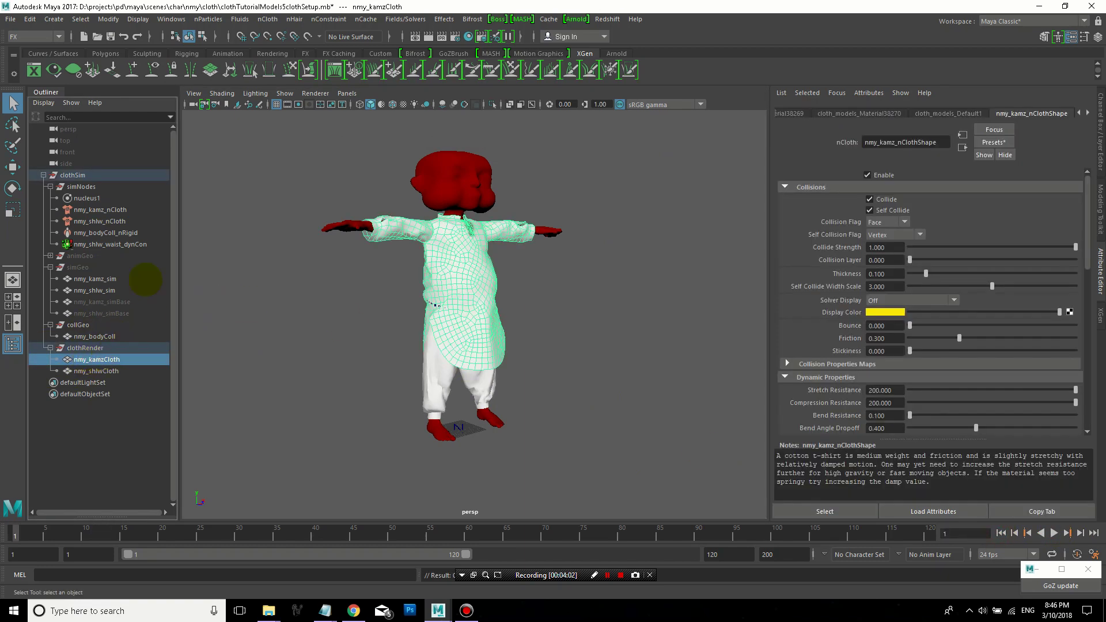
pyautogui.keyDown('ctrl'); pyautogui.click(96, 279); pyautogui.keyUp('ctrl')
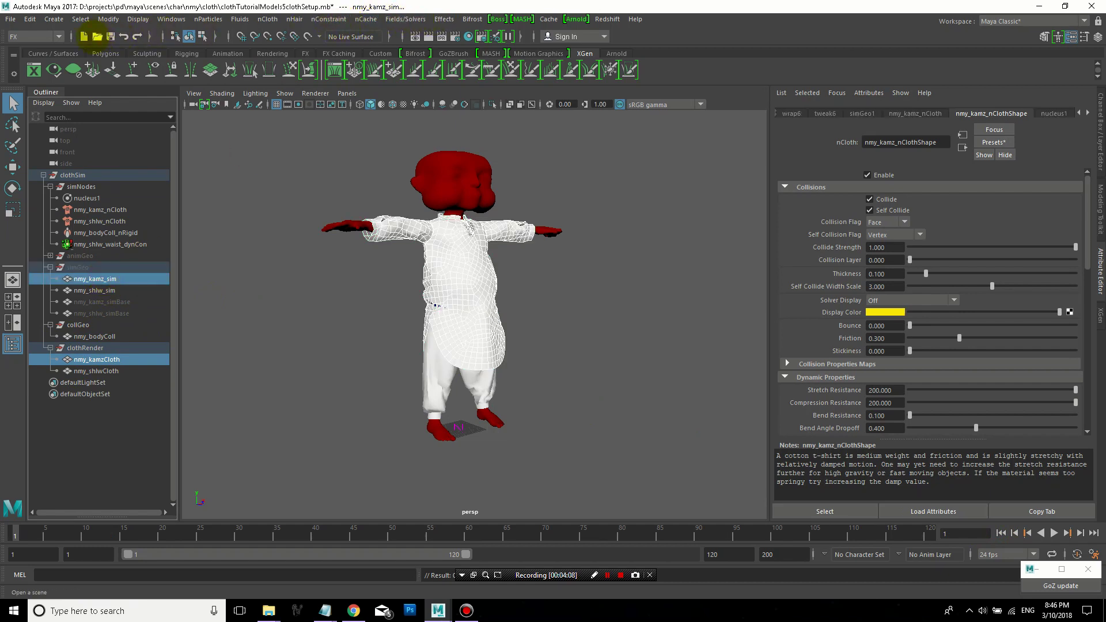
pyautogui.click(124, 360)
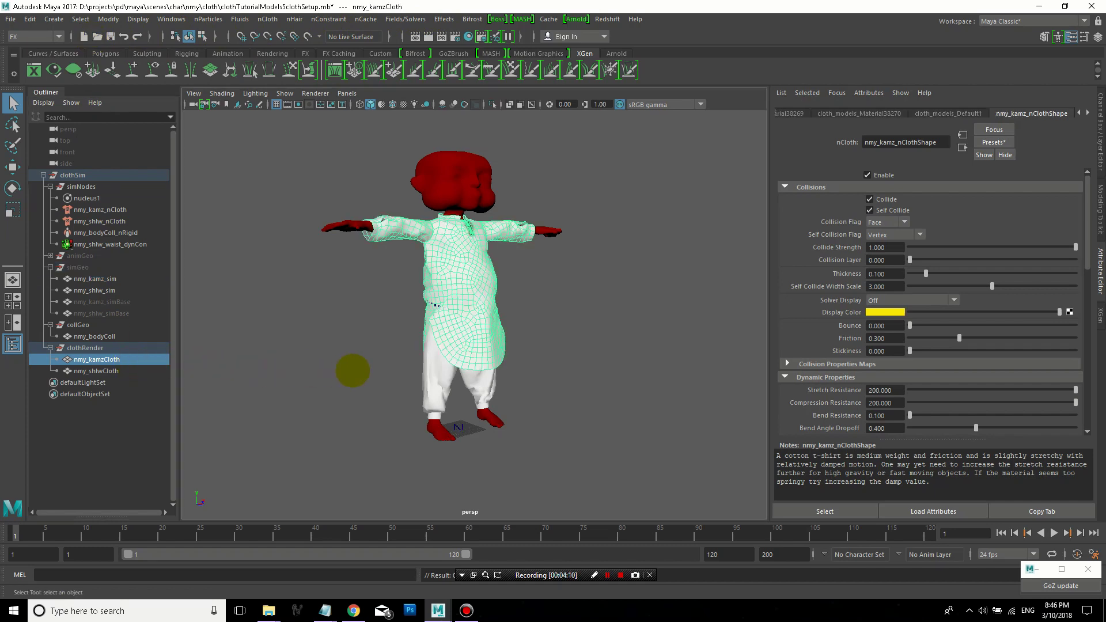
pyautogui.hotkey('ctrl', 'a')
pyautogui.click(29, 19)
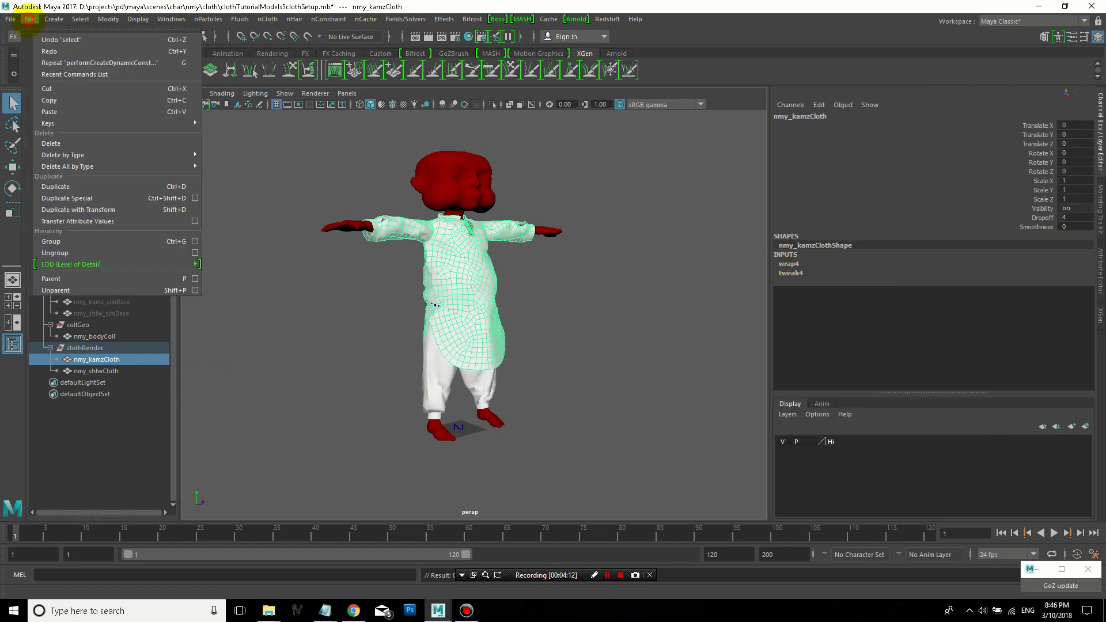
pyautogui.moveTo(75, 154)
pyautogui.click(225, 162)
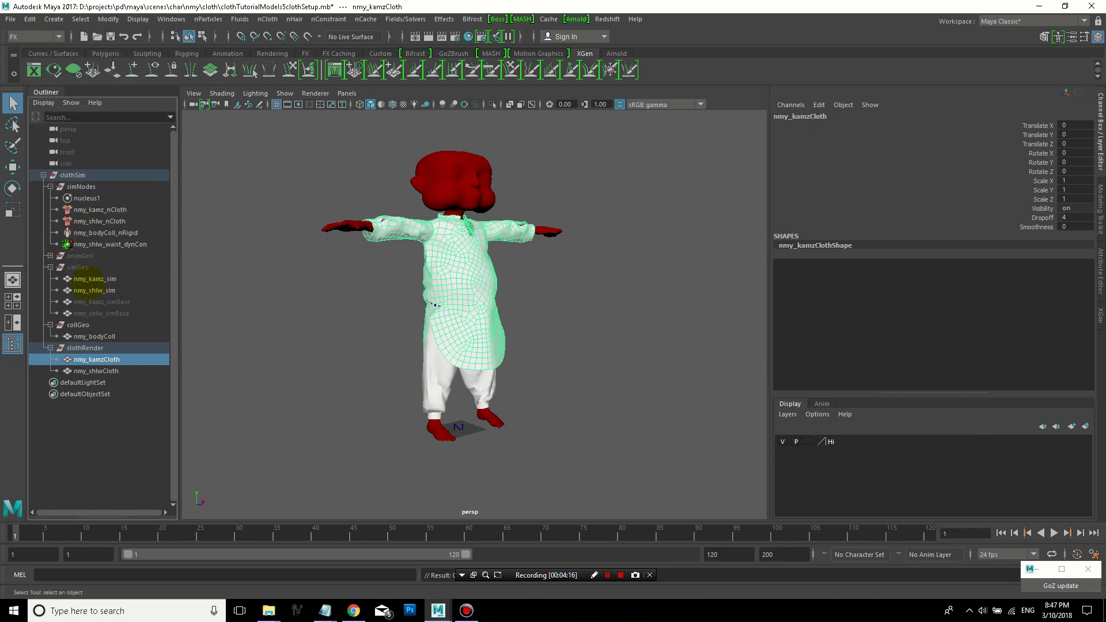
# Wrap nmy_kamzCloth to nmy_kamz_sim using the Rigging Deform > Wrap deformer.
pyautogui.keyDown('ctrl'); pyautogui.click(94, 279); pyautogui.keyUp('ctrl')
pyautogui.click(35, 37)
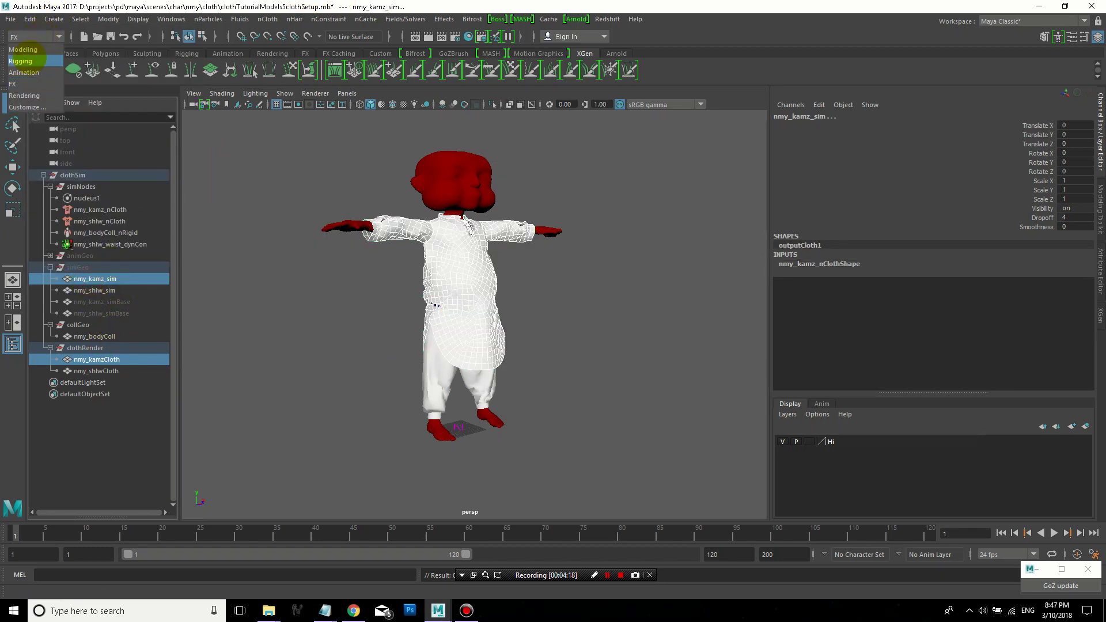
pyautogui.click(21, 61)
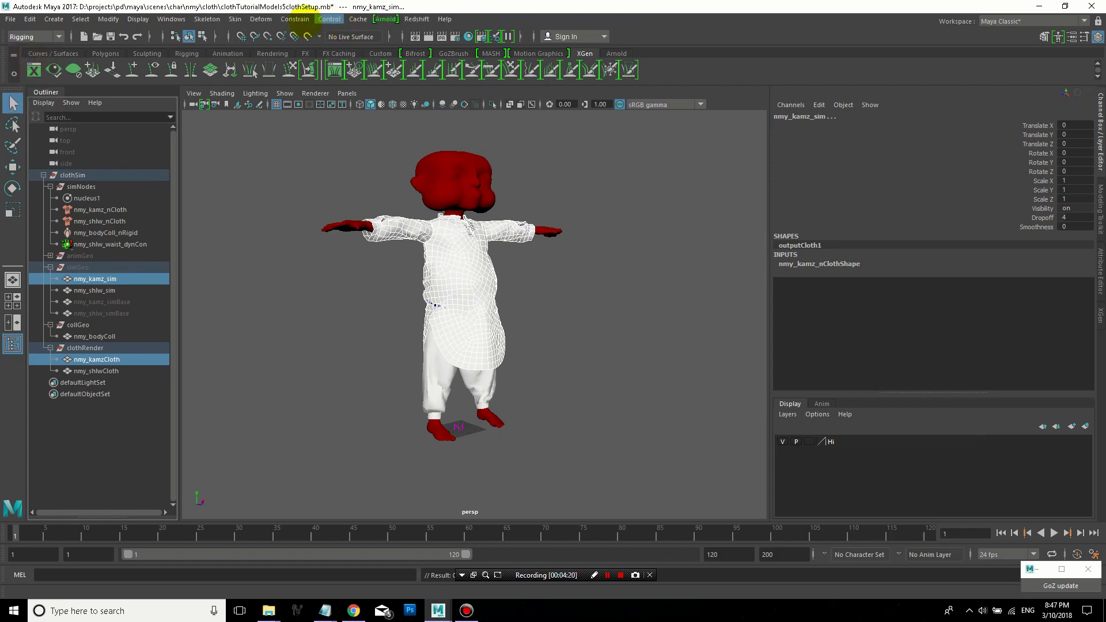
pyautogui.click(260, 19)
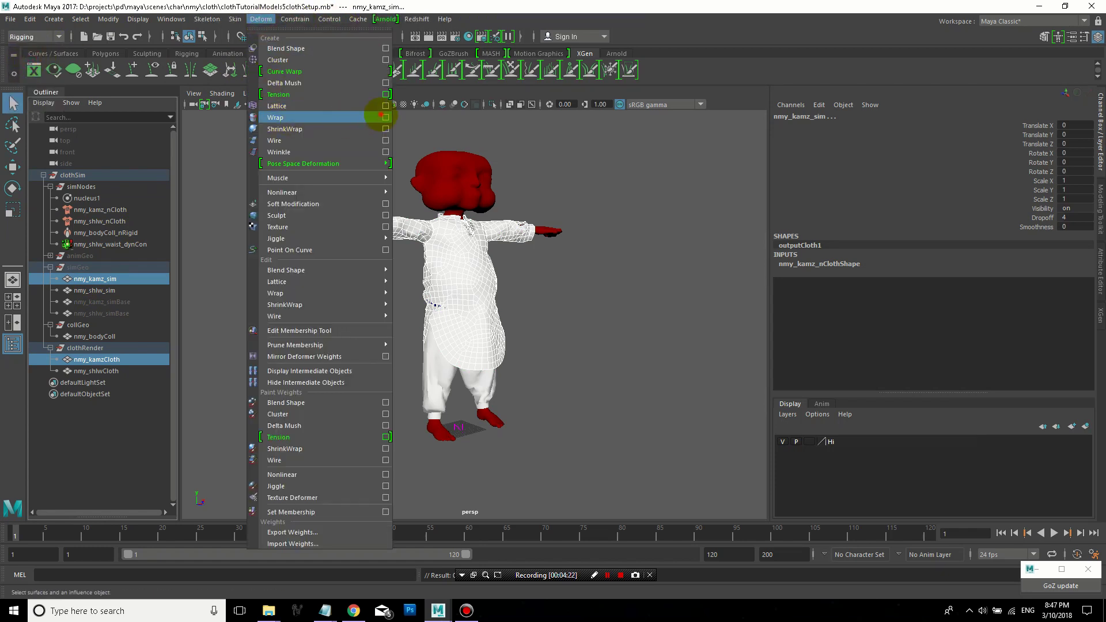
pyautogui.click(383, 117)
pyautogui.click(612, 312)
# Play the animation to test the wrapped kamz, stopping at frame 23.
pyautogui.click(686, 392)
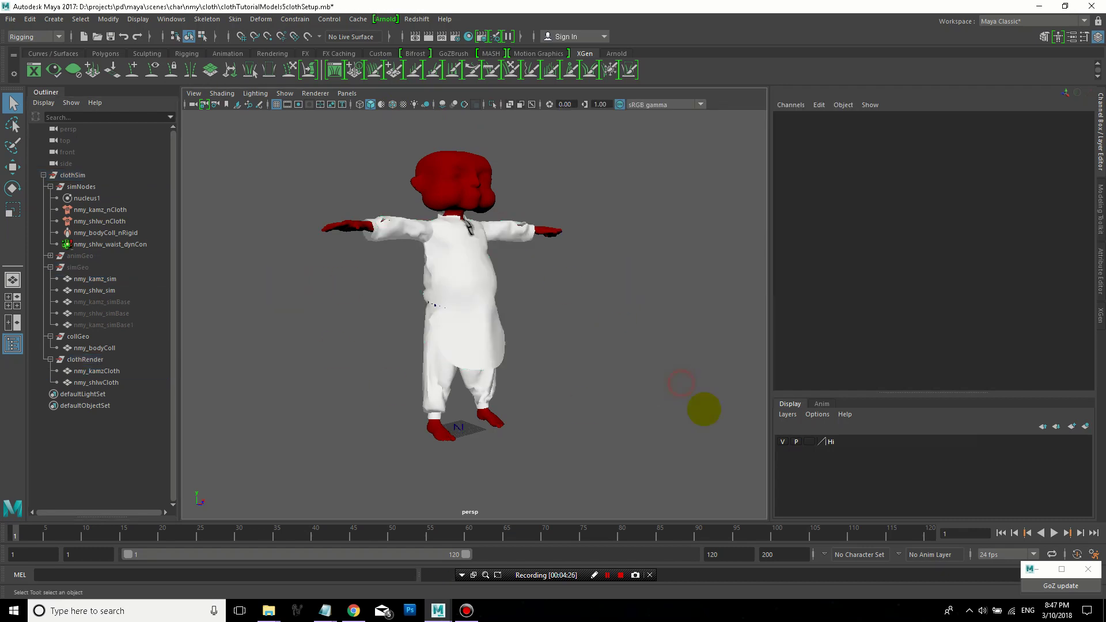
pyautogui.click(1054, 533)
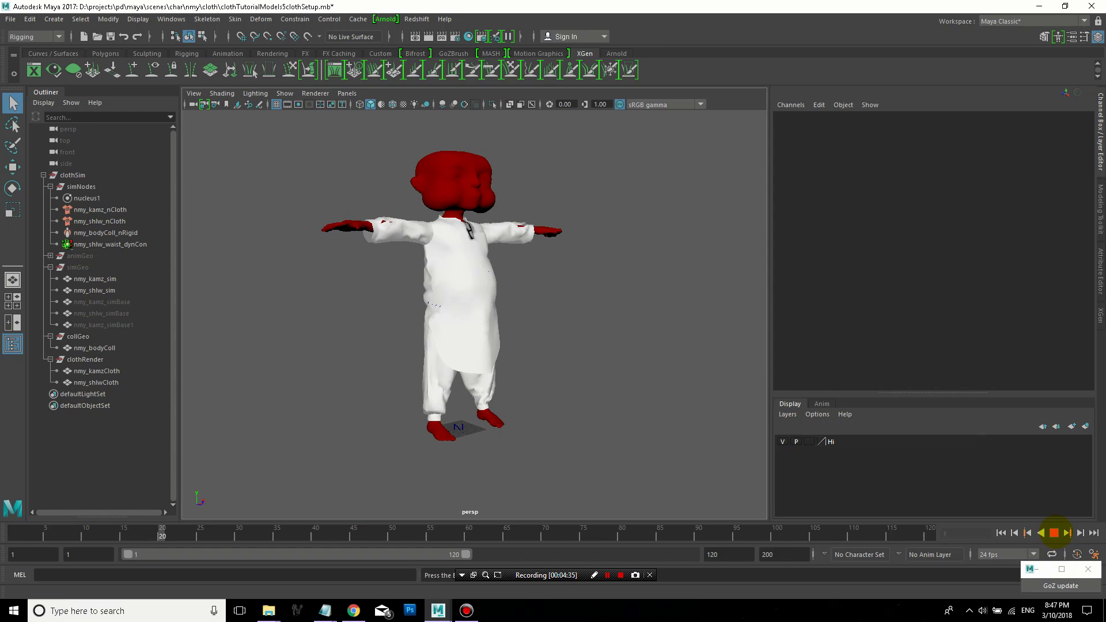
pyautogui.click(1054, 533)
# At frame 1, set nmy_shlw_nCloth's collision Thickness to 0.3 in the Attribute Editor.
pyautogui.click(1001, 533)
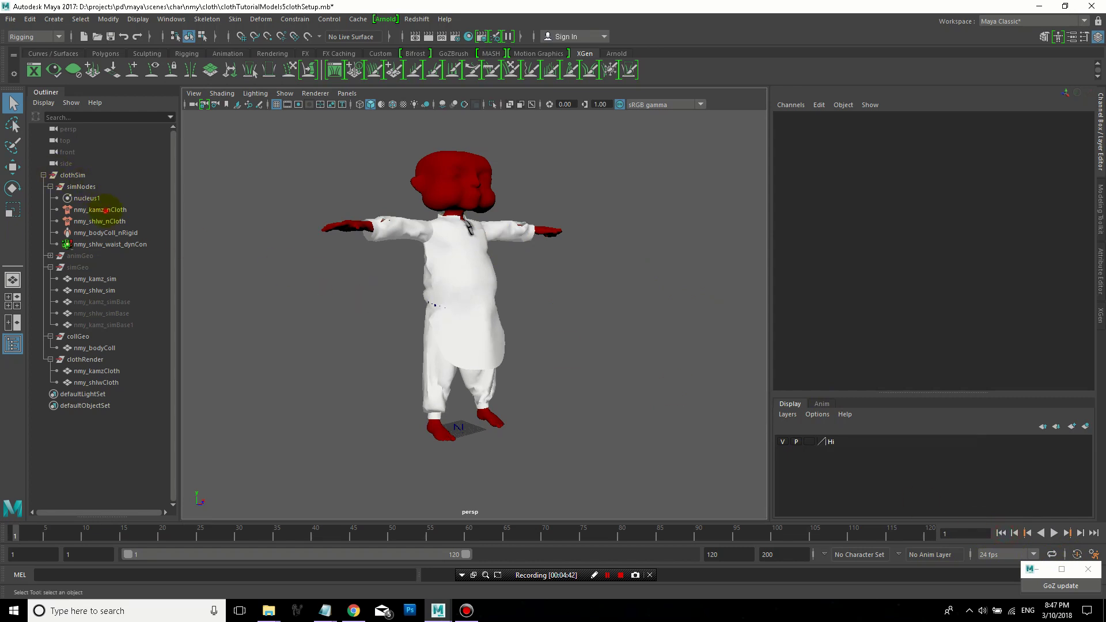
pyautogui.click(103, 209)
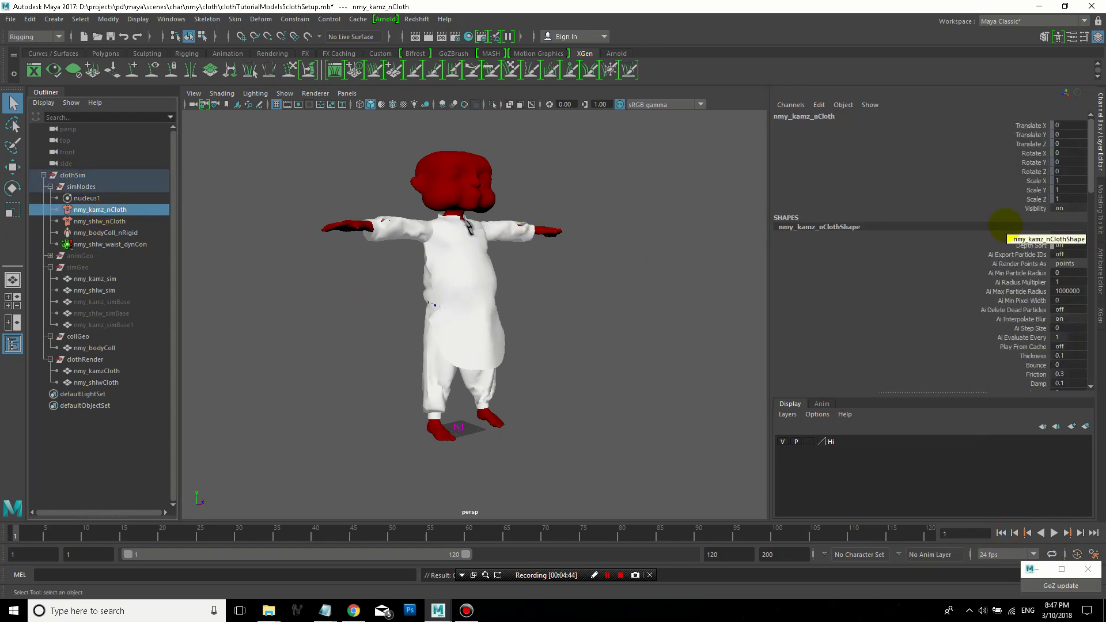
pyautogui.hotkey('ctrl', 'a')
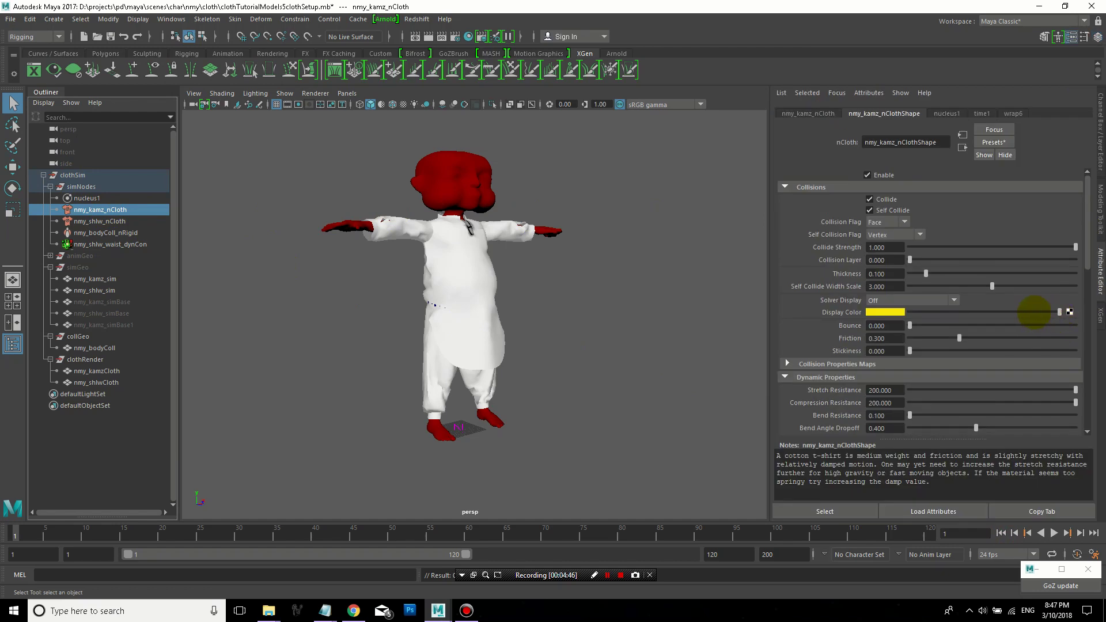
pyautogui.scroll(-1, 945, 208)
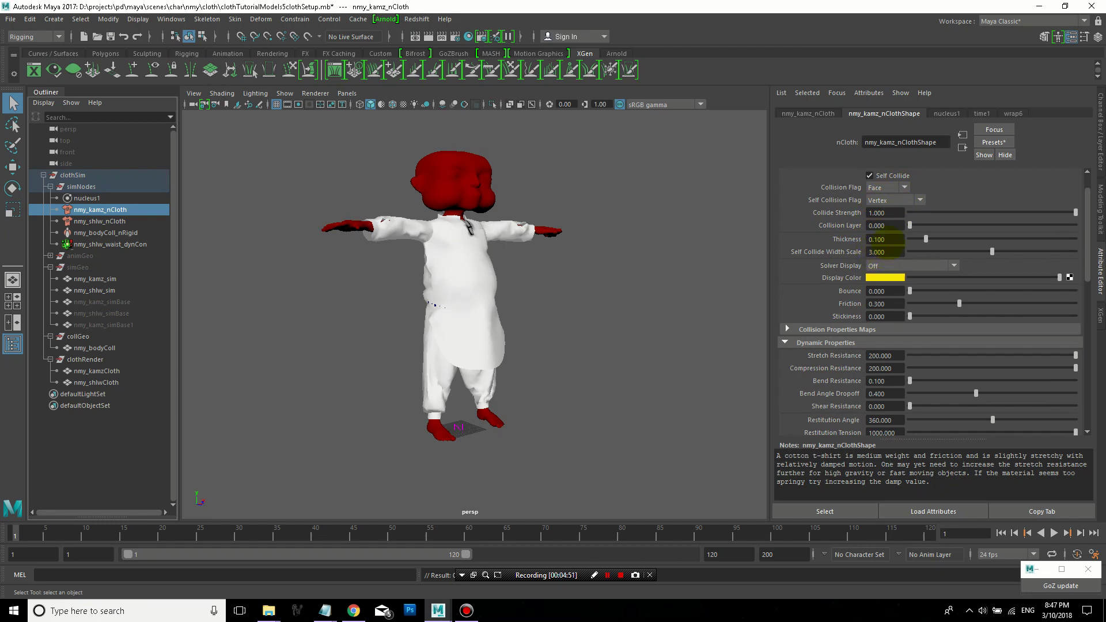
pyautogui.click(428, 351)
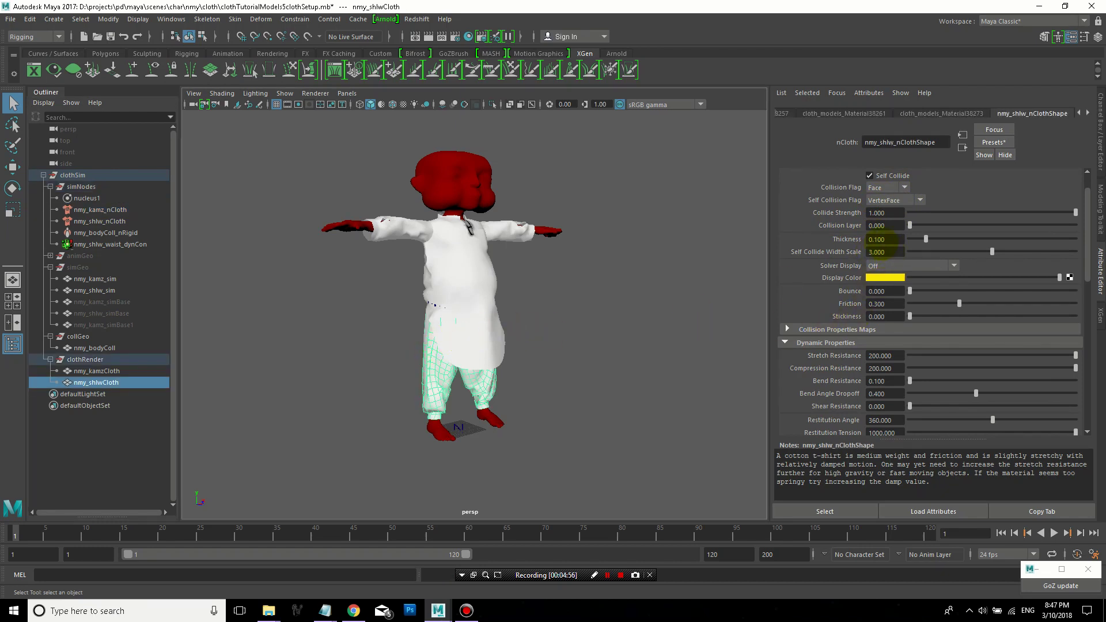
pyautogui.doubleClick(891, 238)
pyautogui.write('3')
pyautogui.press('Tab')
pyautogui.scroll(-2, 1049, 232)
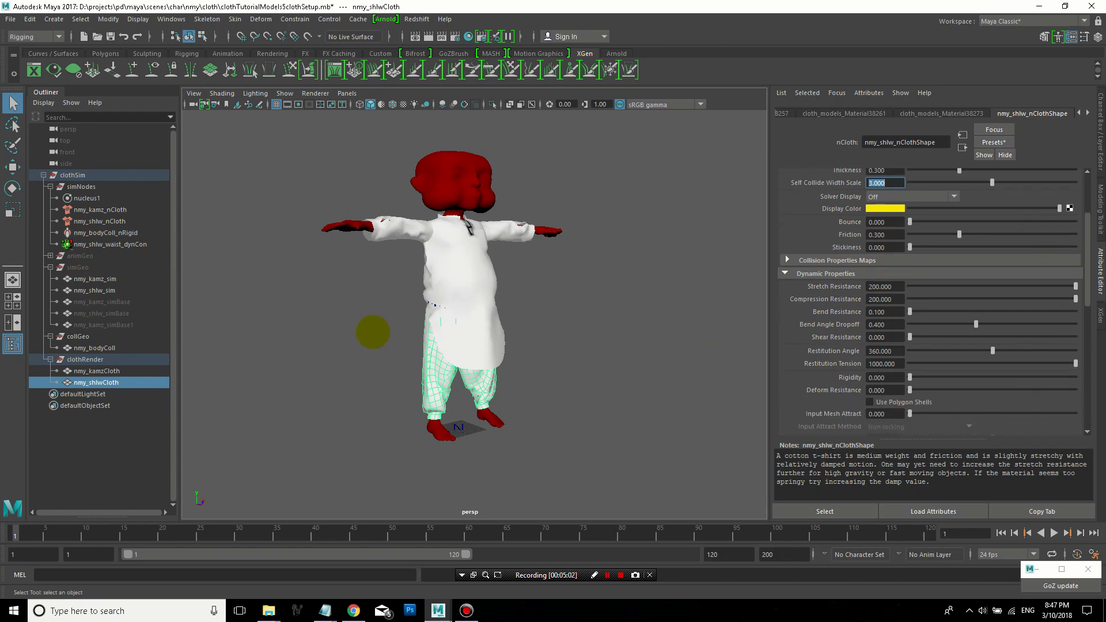
pyautogui.click(92, 360)
# Hide clothRender, unhide simGeo, and play the simulation to frame 9.
pyautogui.hotkey('ctrl', 'h')
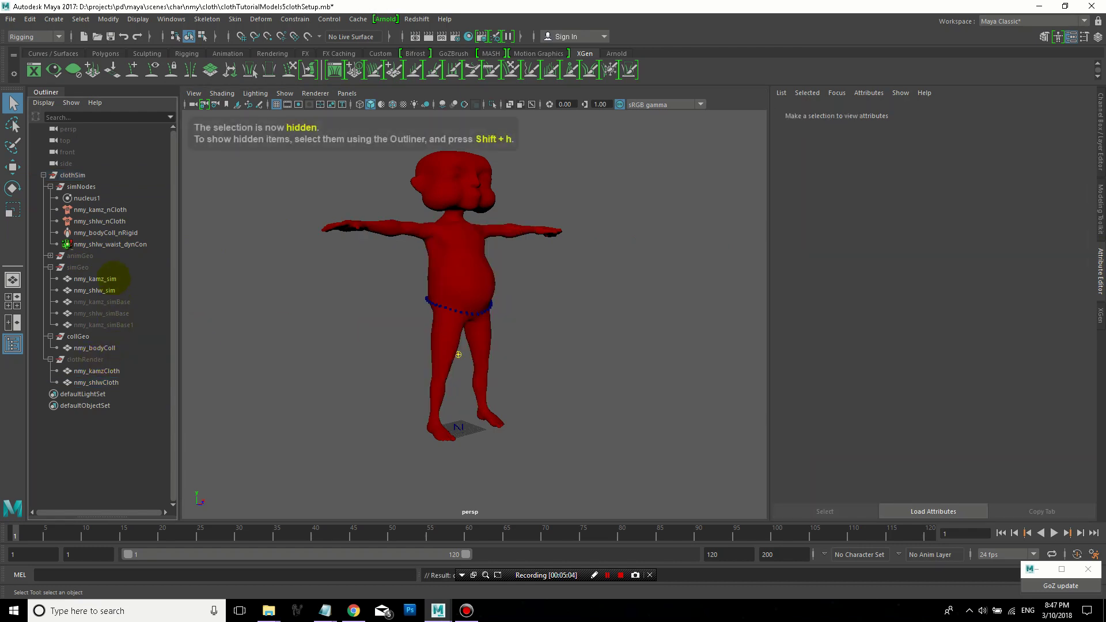
pyautogui.click(77, 268)
pyautogui.hotkey('shift', 'h')
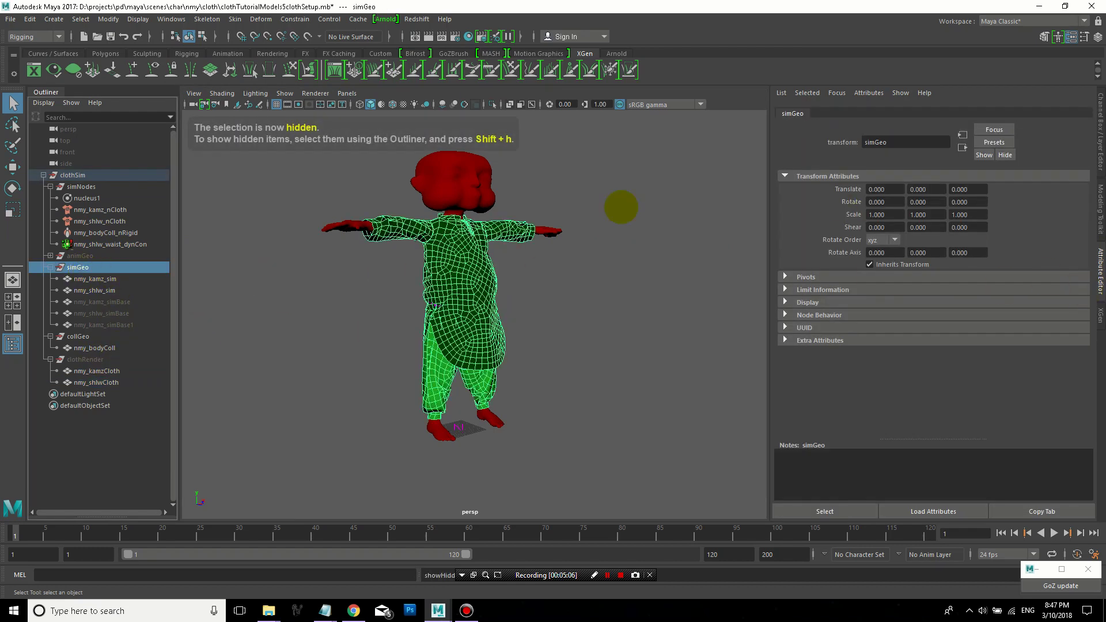
pyautogui.click(610, 241)
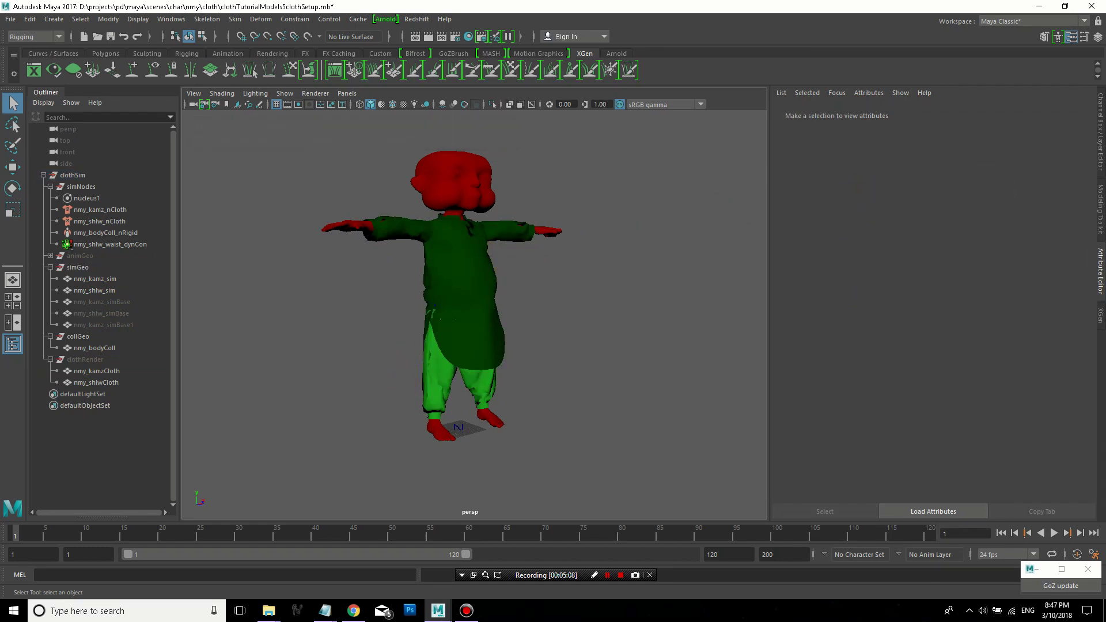
pyautogui.click(1055, 533)
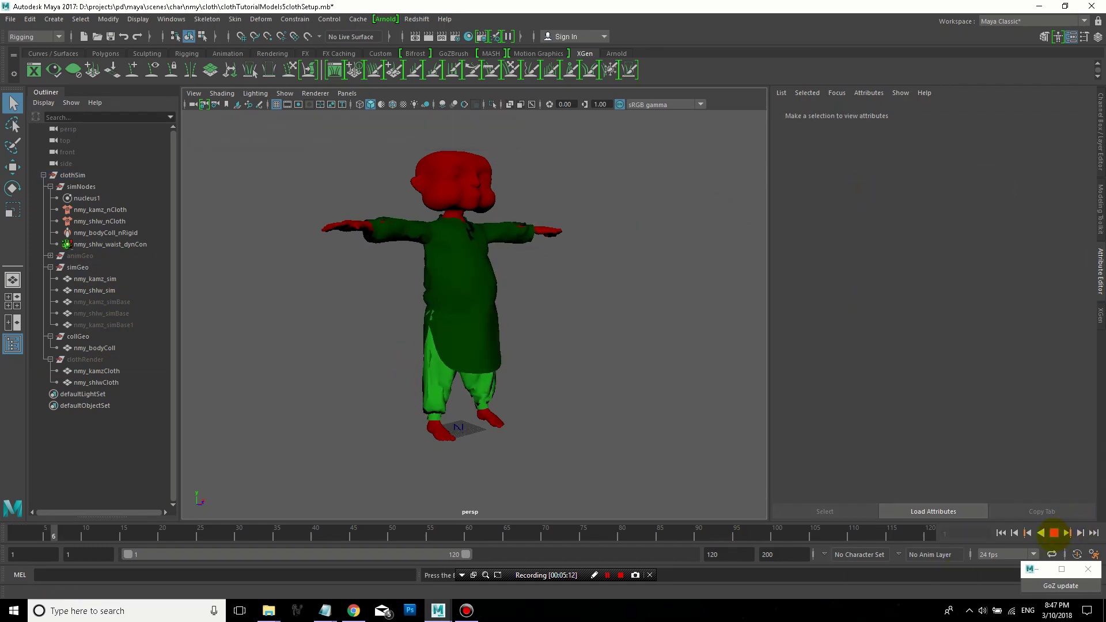
pyautogui.click(1055, 533)
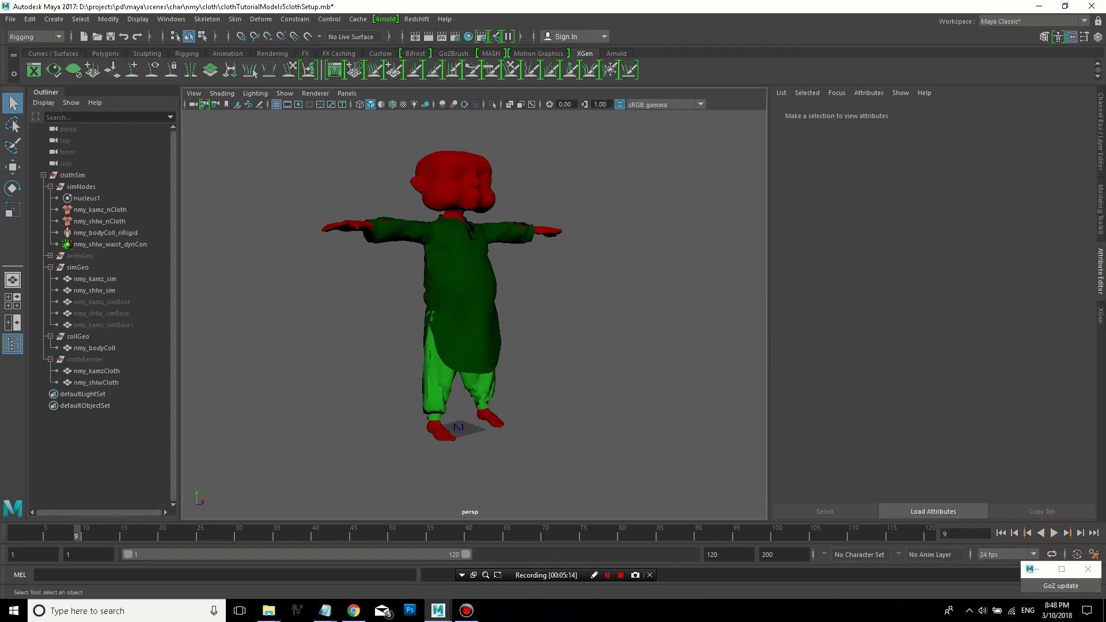
# Set nmy_kamz_nCloth's collision Thickness to 0.300.
pyautogui.click(507, 271)
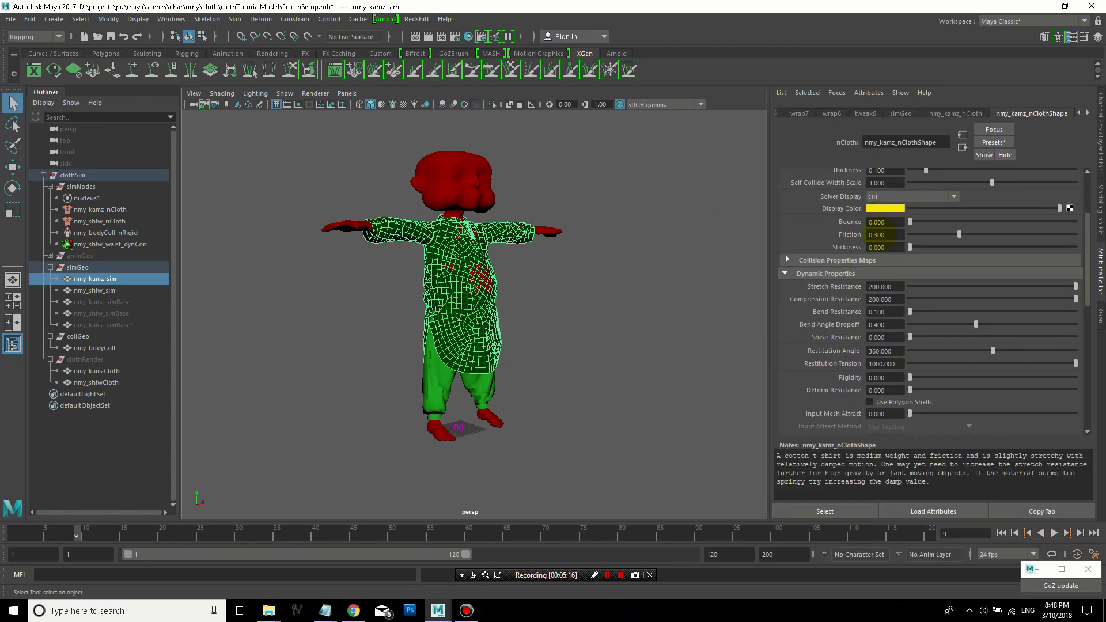
pyautogui.click(92, 210)
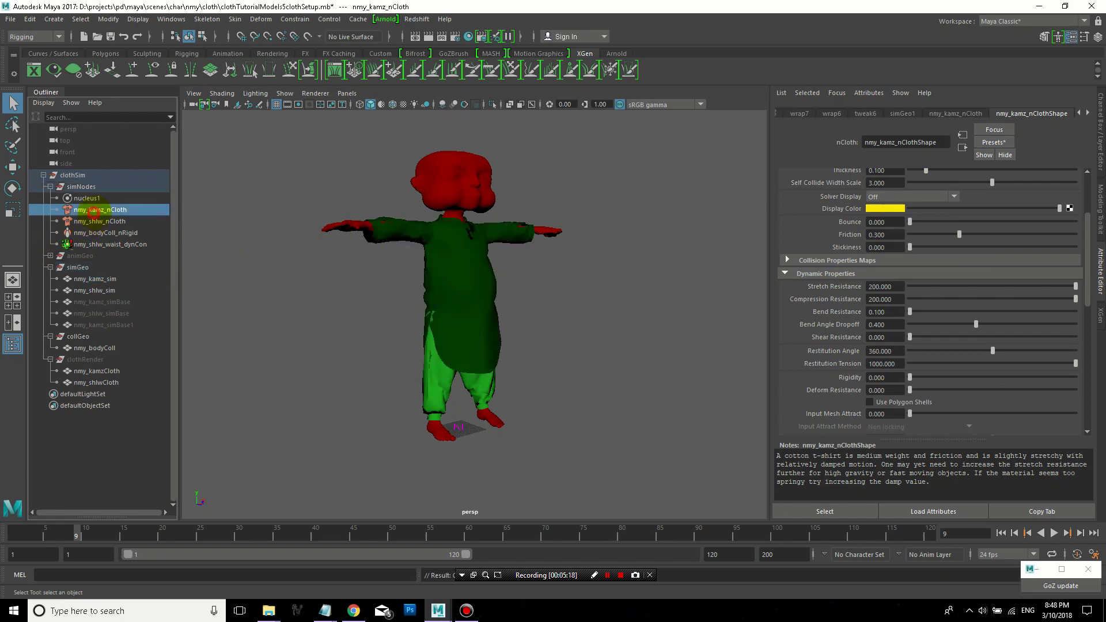
pyautogui.scroll(2, 886, 222)
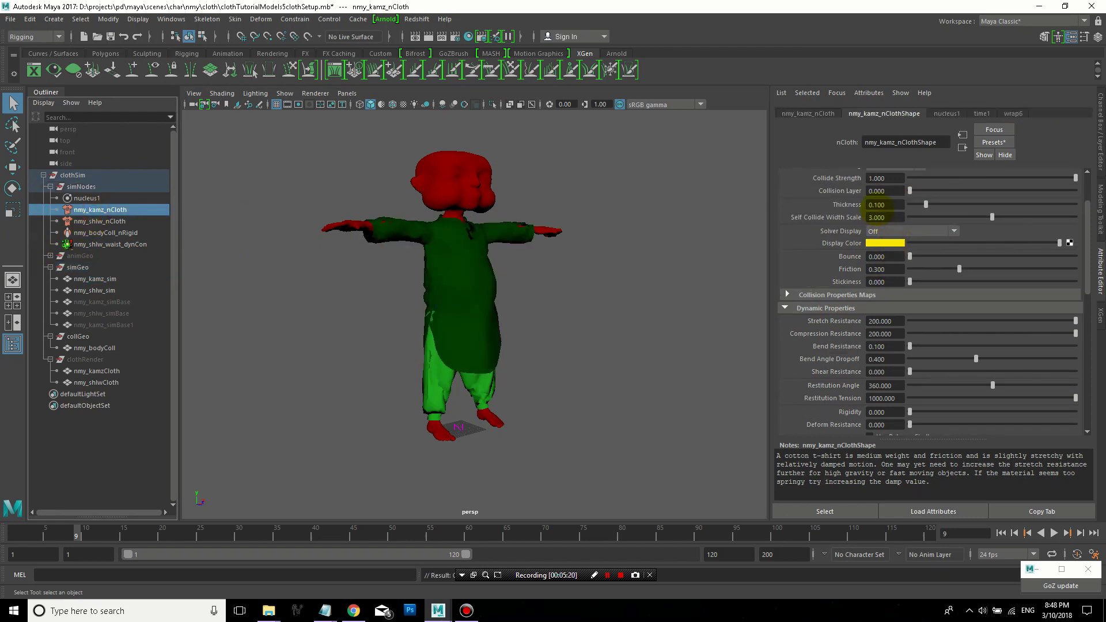
pyautogui.click(876, 206)
pyautogui.write('3')
pyautogui.press('Tab')
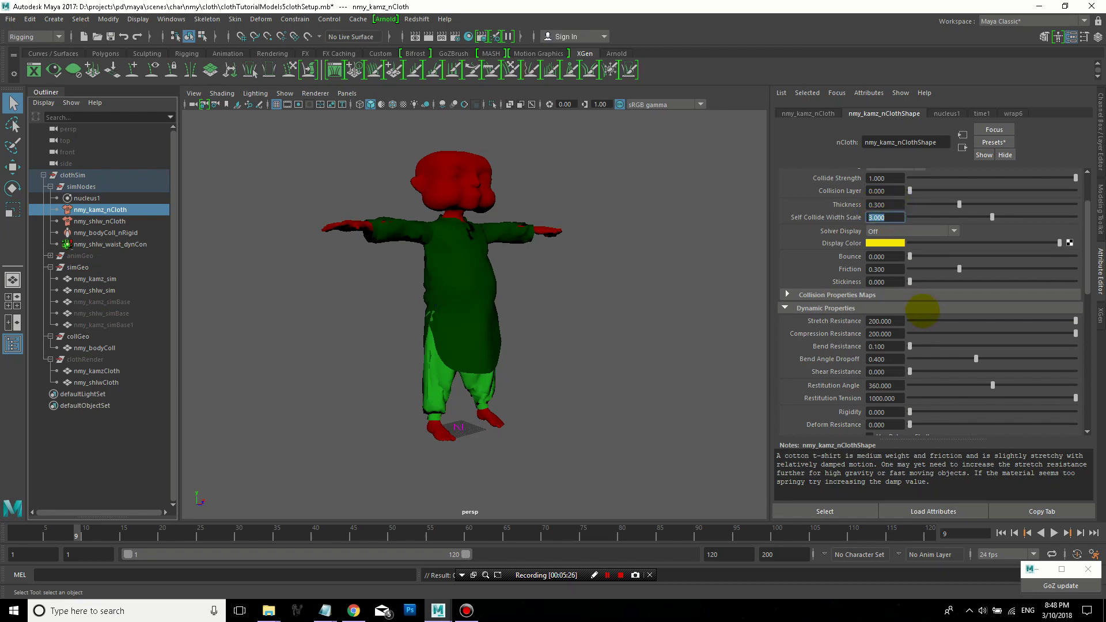
# Set Self Collision Flag to Full Surface for both kamz and shalwar nCloths, then deselect.
pyautogui.scroll(4, 922, 311)
pyautogui.click(881, 231)
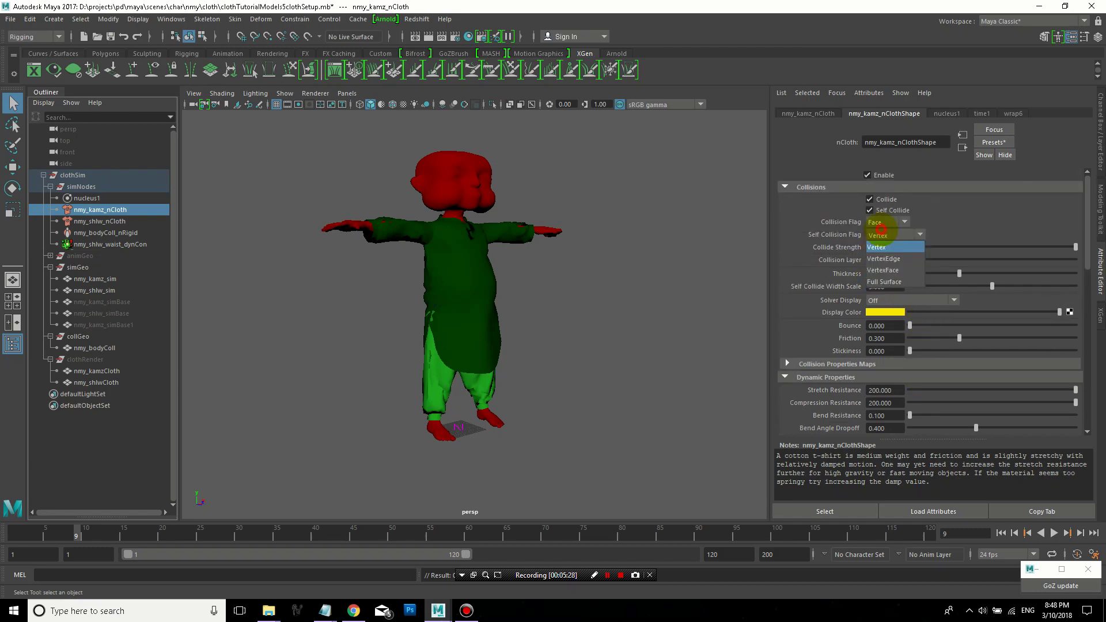
pyautogui.click(900, 281)
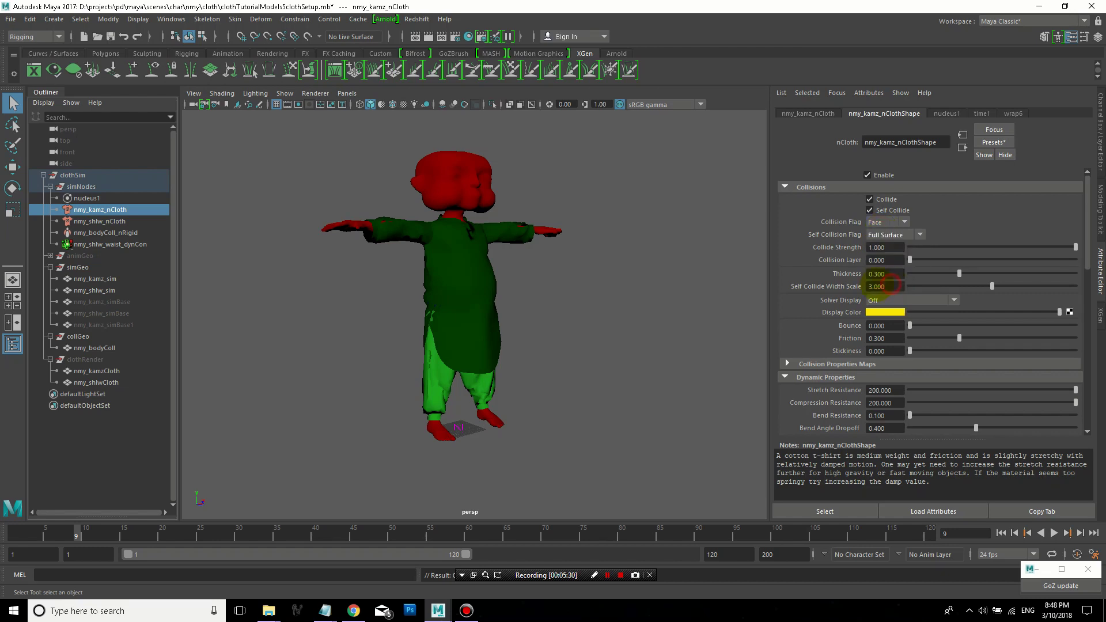
pyautogui.click(95, 221)
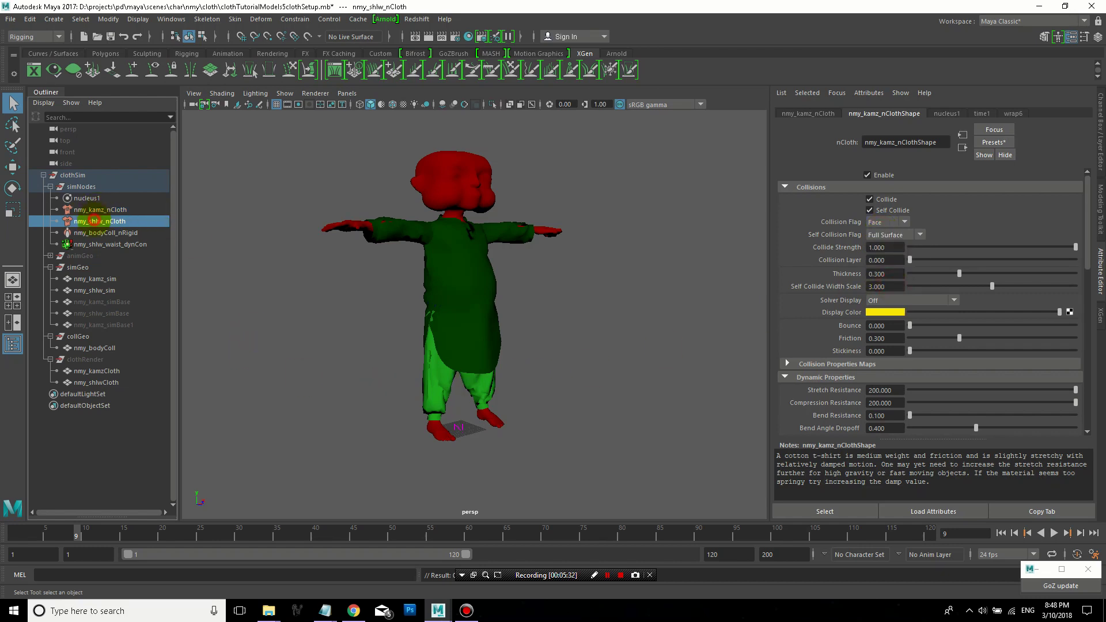
pyautogui.click(890, 234)
pyautogui.click(896, 281)
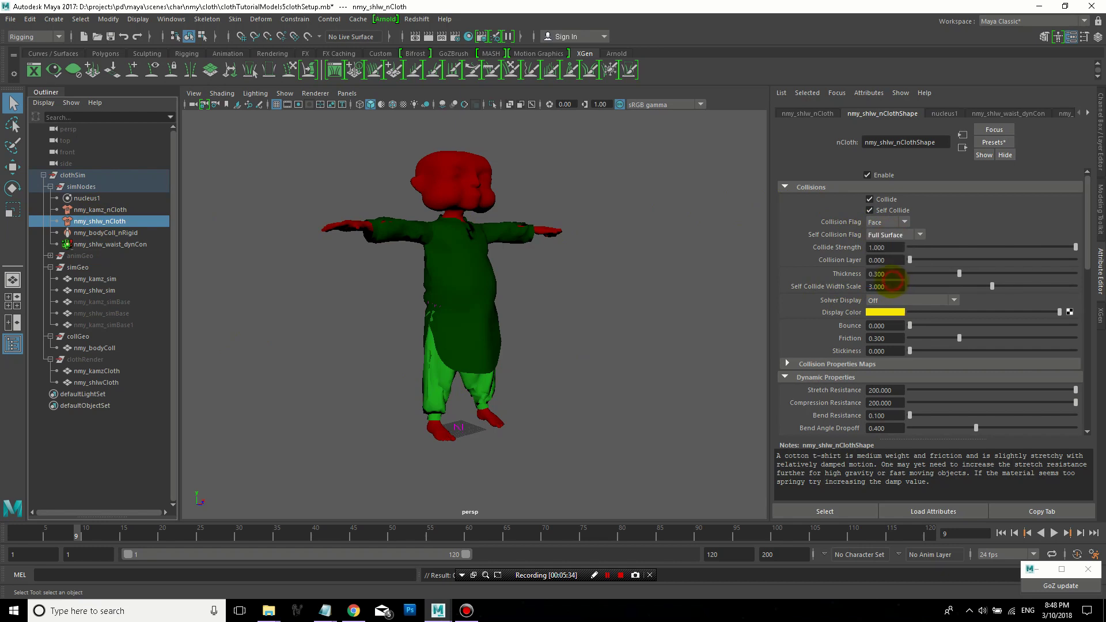
pyautogui.click(659, 279)
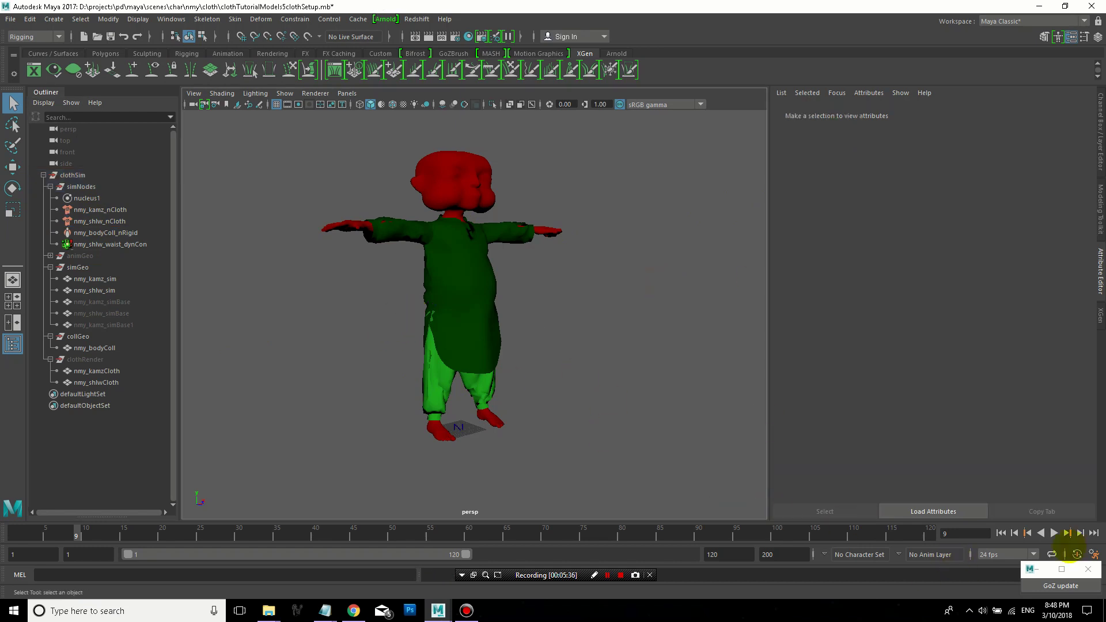
# Play the cloth simulation, stop it, and rewind to frame 1.
pyautogui.click(1055, 533)
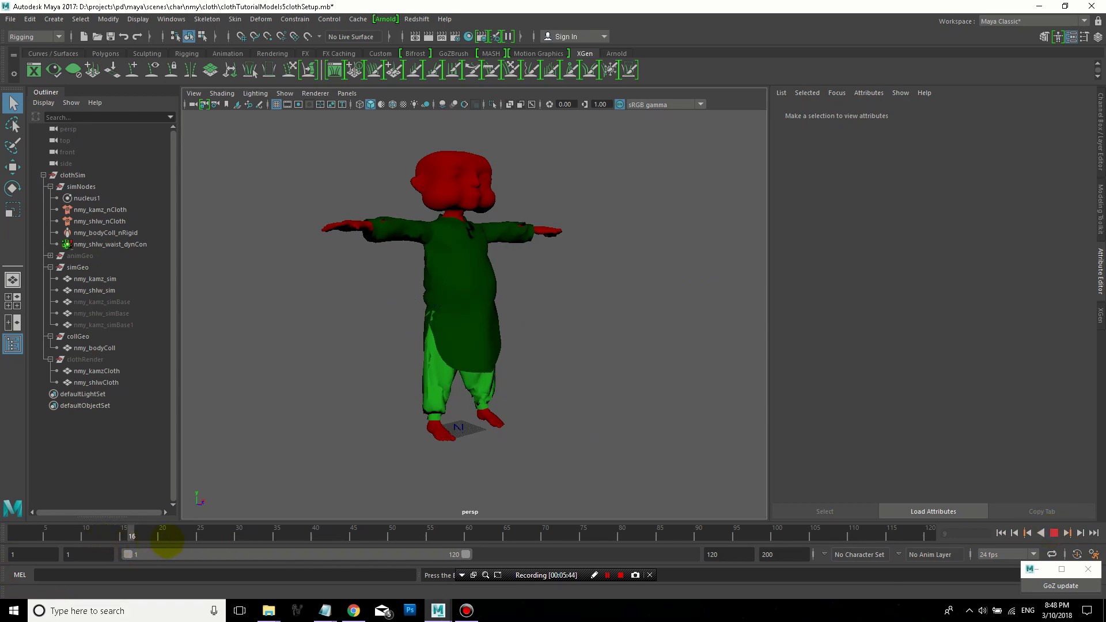
pyautogui.click(1041, 533)
pyautogui.click(1002, 533)
# Set self-collision to Vertex for nmy_kamz_nCloth and VertexFace for nmy_shlw_nCloth.
pyautogui.click(115, 209)
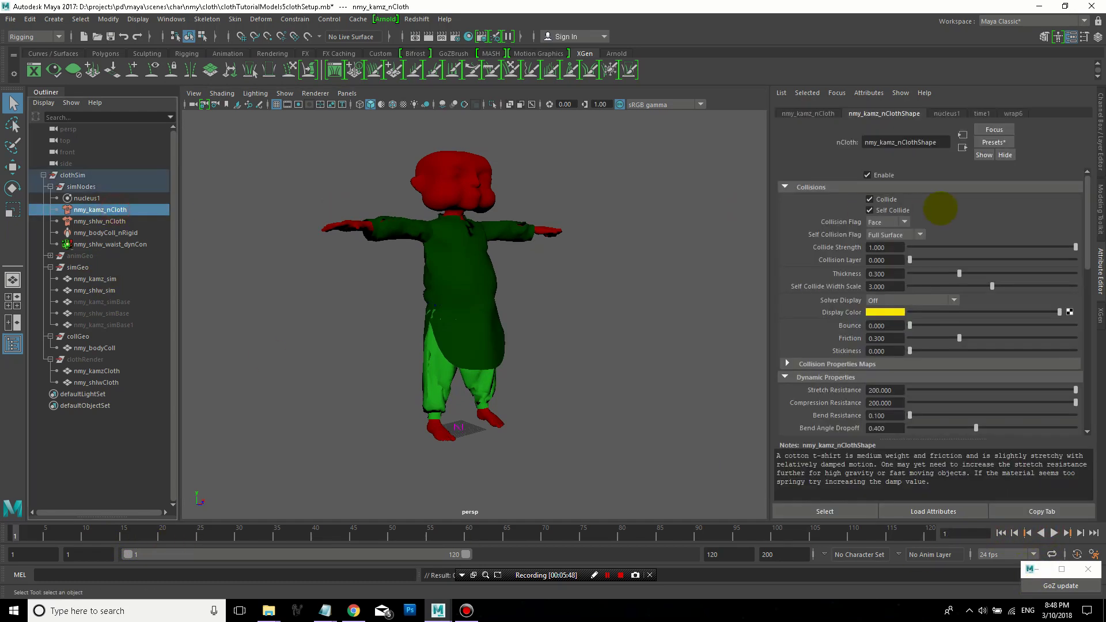
pyautogui.click(917, 236)
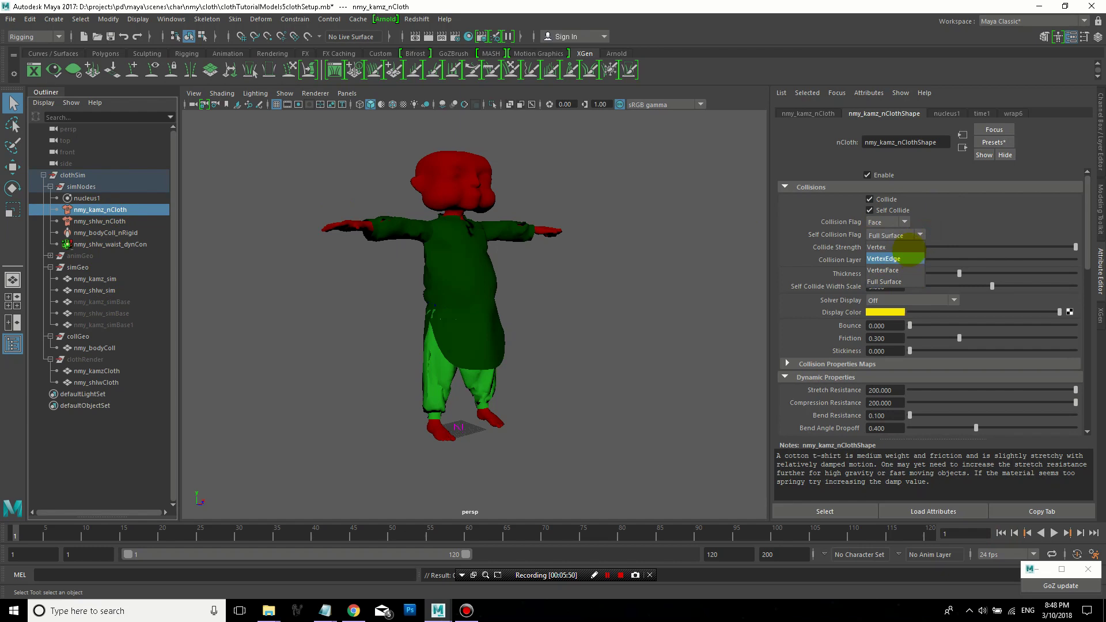
pyautogui.click(901, 247)
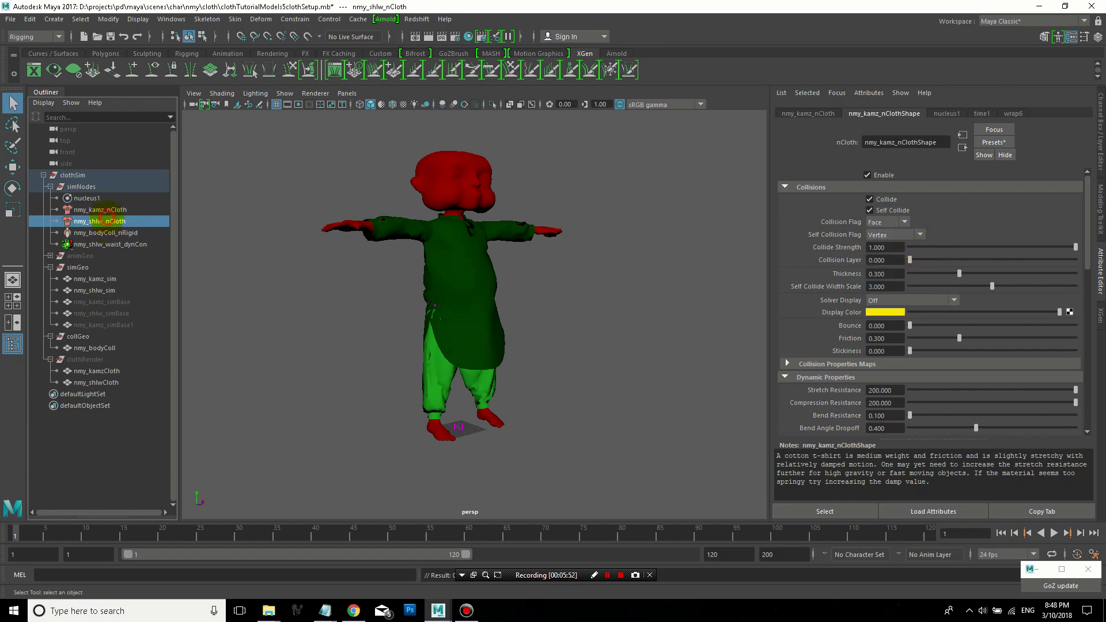
pyautogui.click(896, 234)
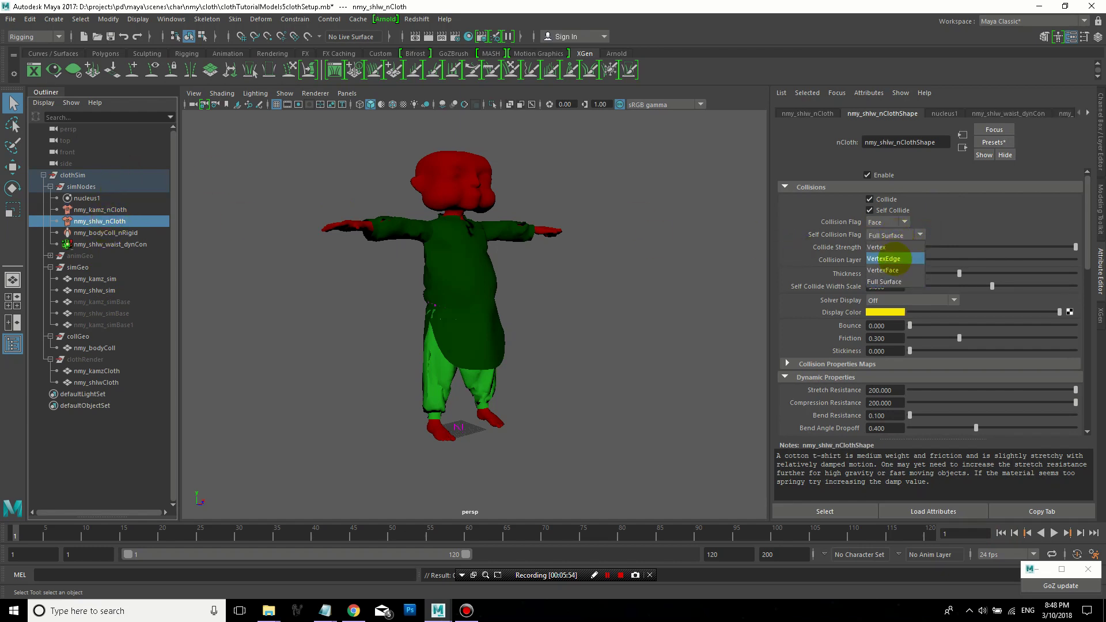
pyautogui.click(884, 270)
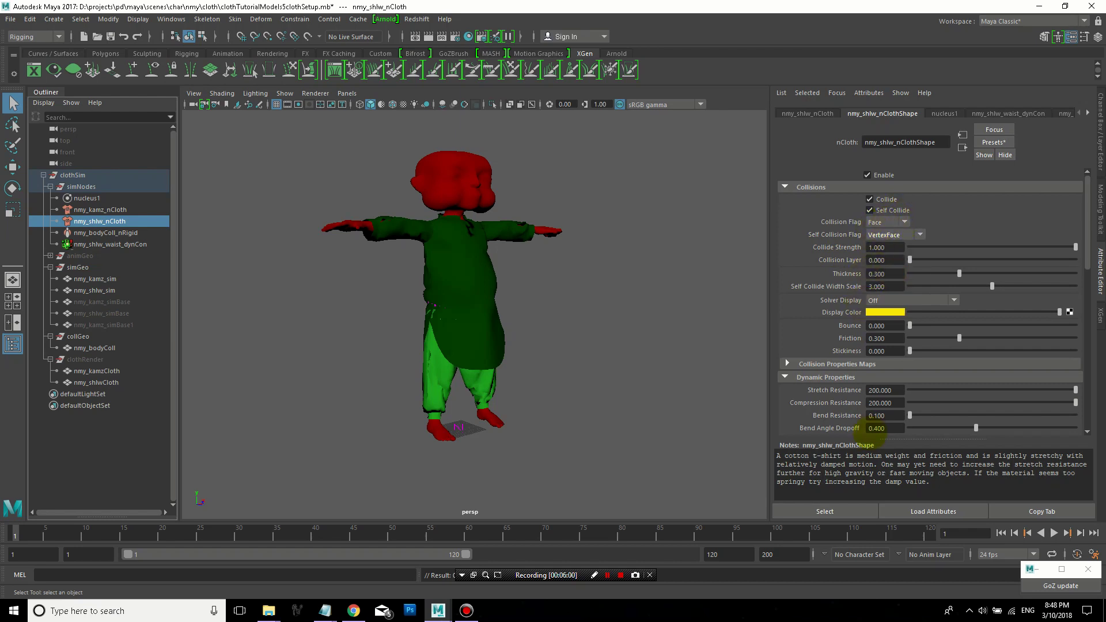
pyautogui.scroll(-3, 864, 426)
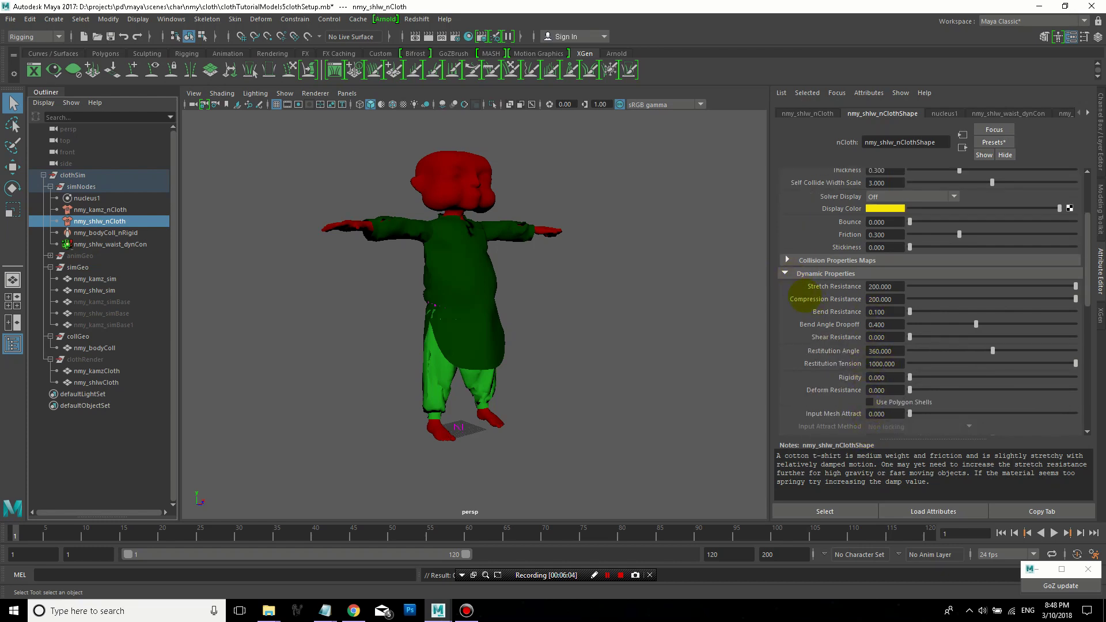
pyautogui.scroll(-1, 804, 296)
pyautogui.scroll(-1, 805, 297)
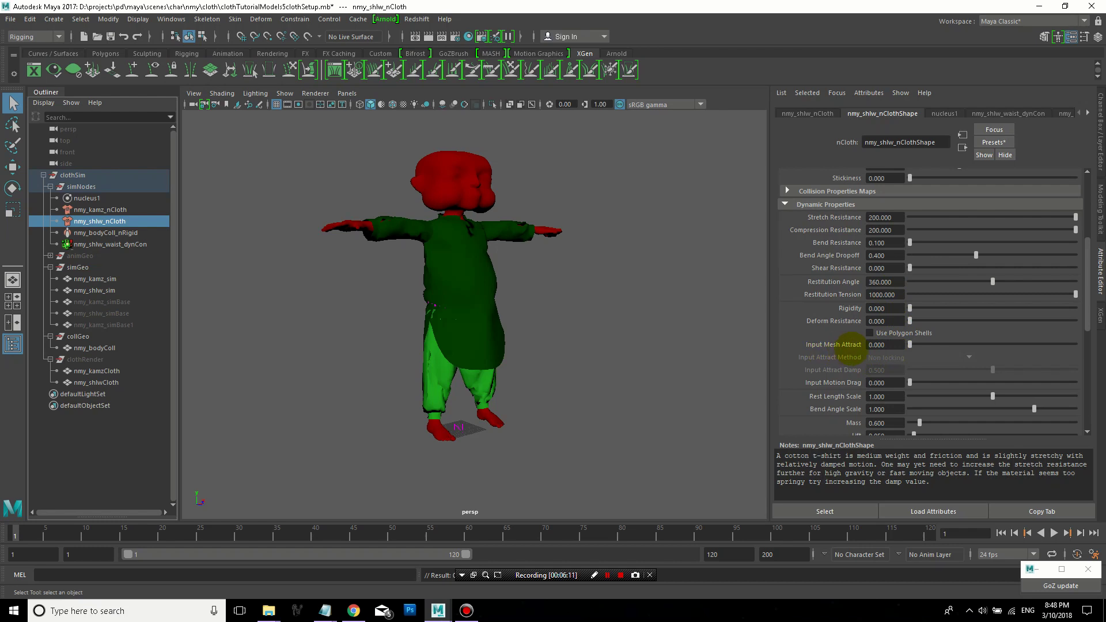
pyautogui.moveTo(910, 344); pyautogui.dragTo(1043, 345)
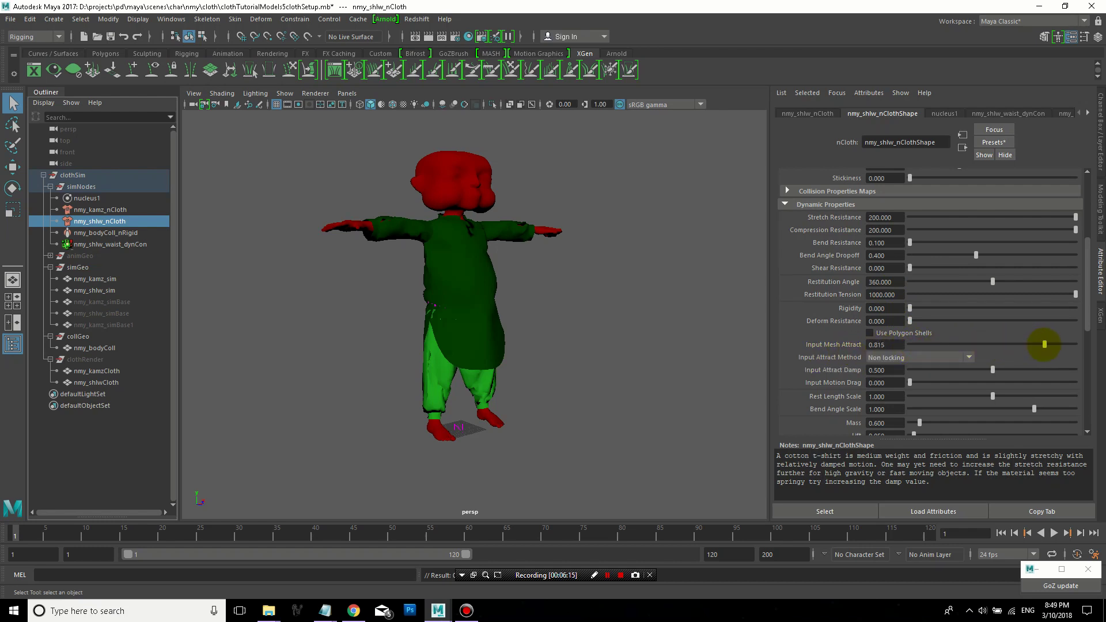
pyautogui.moveTo(1027, 346); pyautogui.dragTo(882, 343)
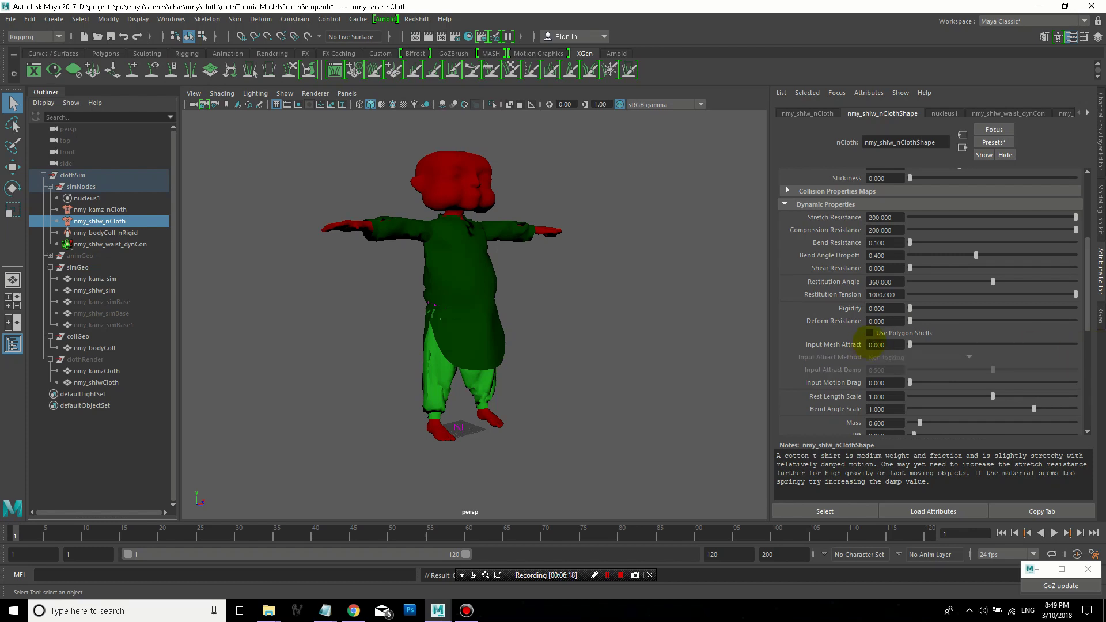
pyautogui.scroll(-3, 935, 242)
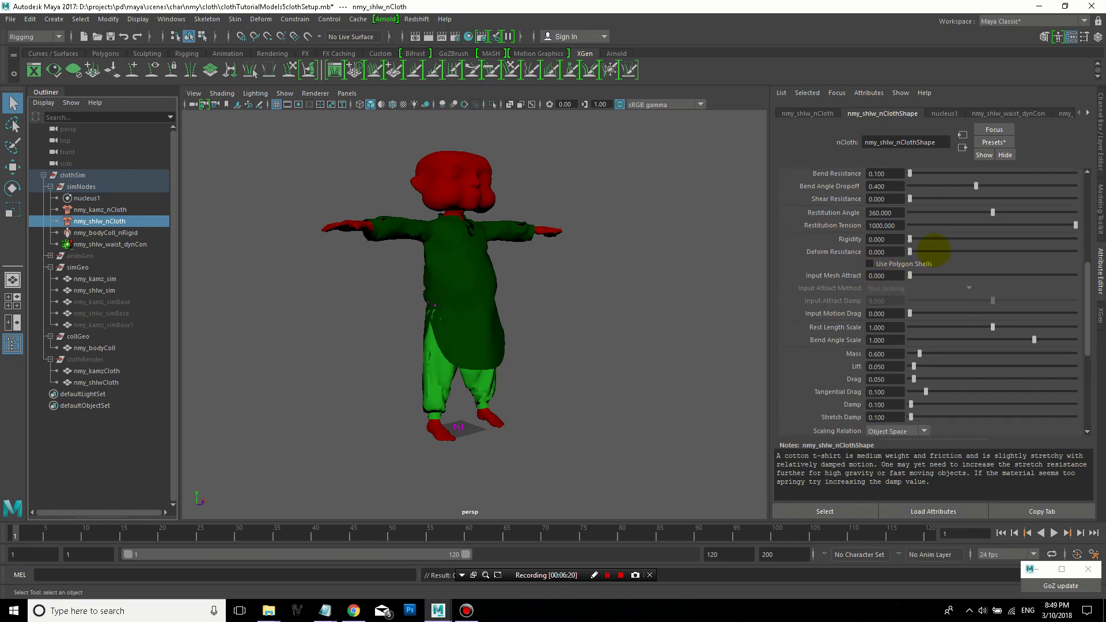
pyautogui.scroll(-1, 933, 253)
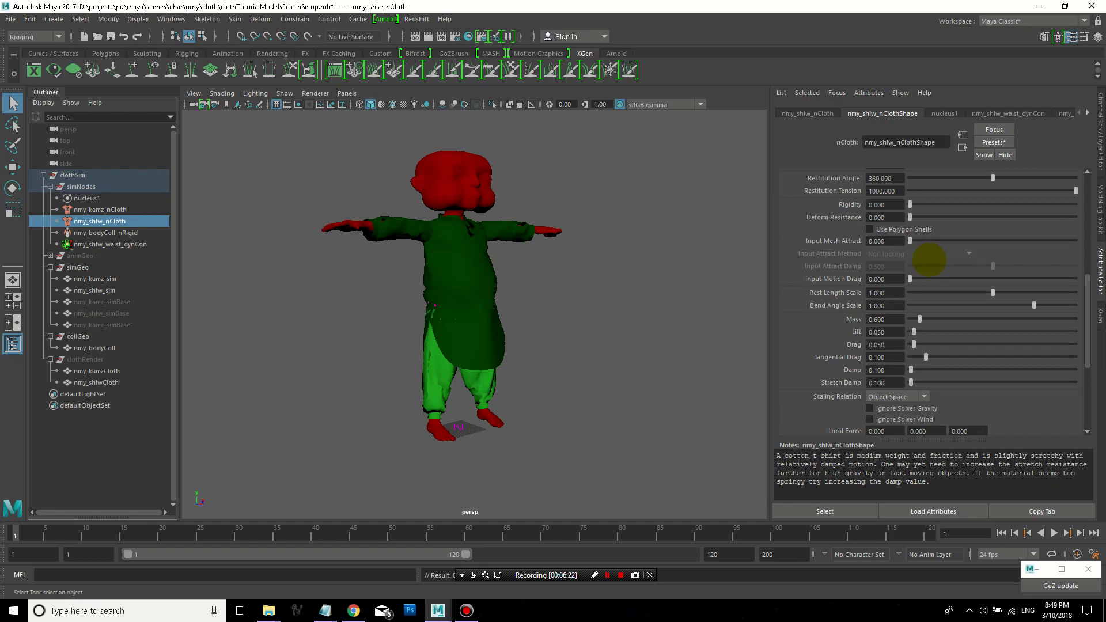
pyautogui.scroll(-1, 929, 260)
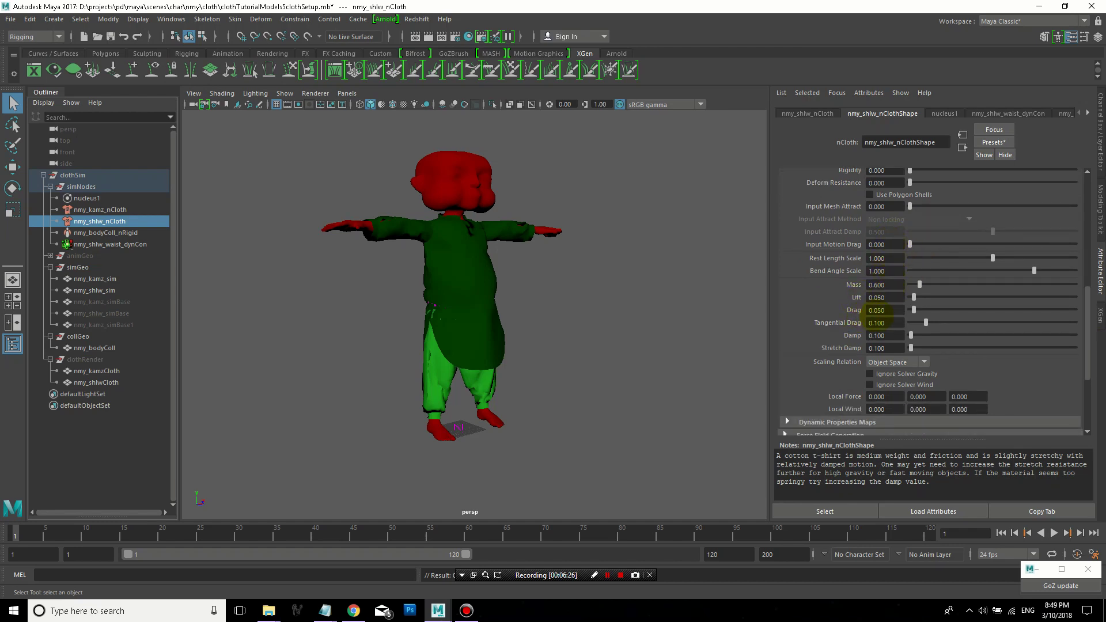
pyautogui.click(898, 309)
pyautogui.click(890, 335)
pyautogui.scroll(-3, 909, 321)
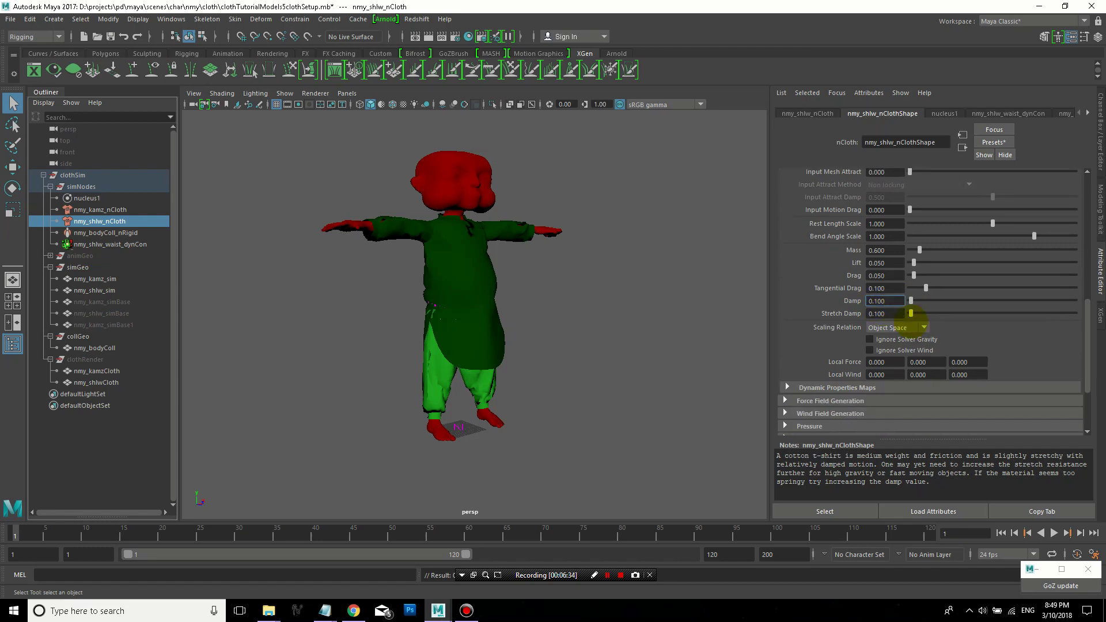
pyautogui.scroll(-1, 908, 321)
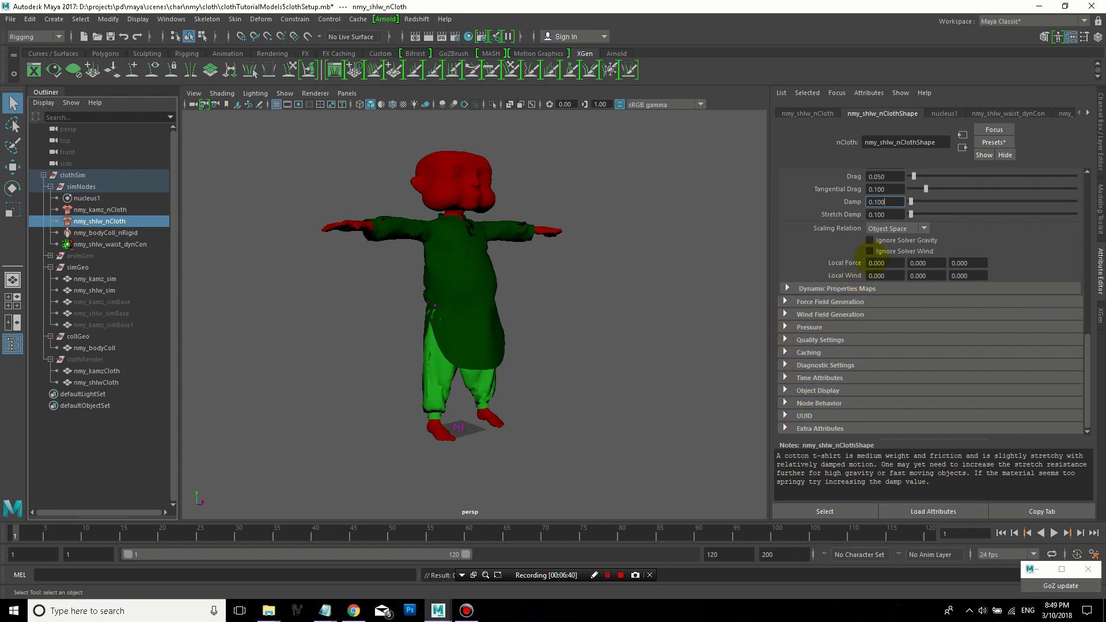
pyautogui.scroll(10, 873, 254)
pyautogui.click(460, 255)
pyautogui.rightClick(485, 268)
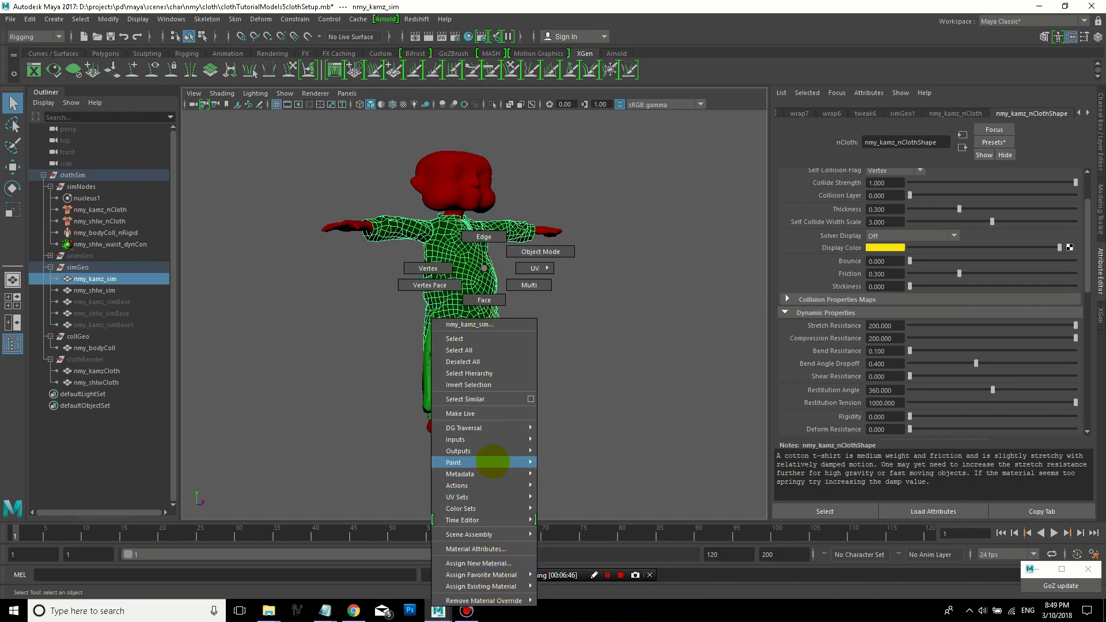
pyautogui.moveTo(507, 462)
pyautogui.moveTo(584, 496)
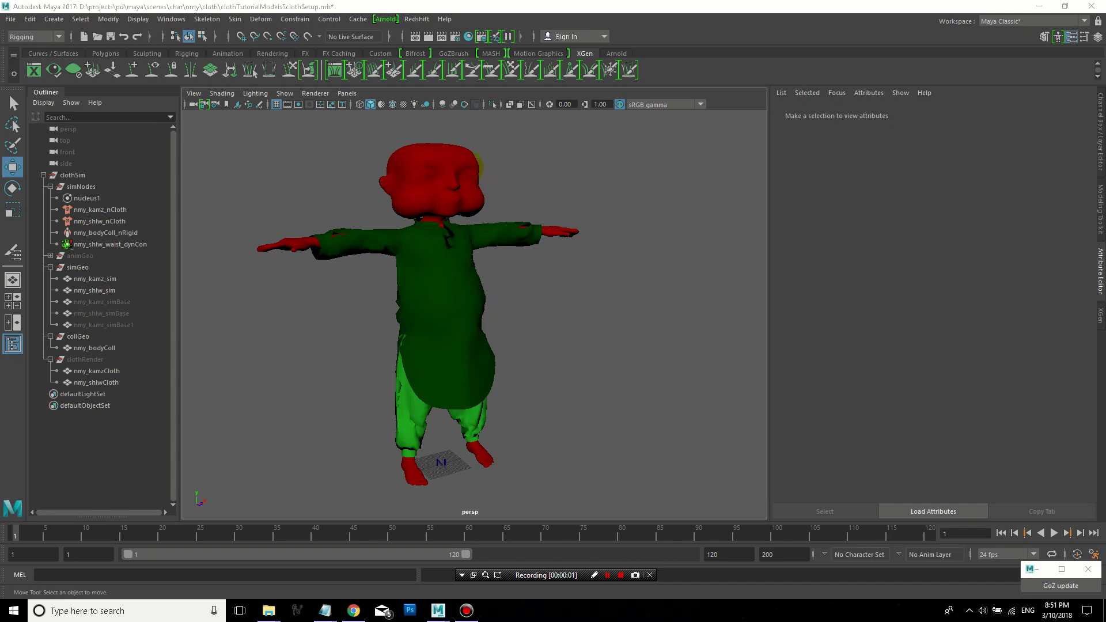
# Isolate nmy_bodyColl in the viewport with Ctrl+1 and frame it.
pyautogui.click(429, 172)
pyautogui.keyDown('alt'); pyautogui.moveTo(324, 192); pyautogui.dragTo(438, 194); pyautogui.keyUp('alt')
pyautogui.hotkey('ctrl', '1')
pyautogui.press('f')
pyautogui.scroll(8, 475, 315)
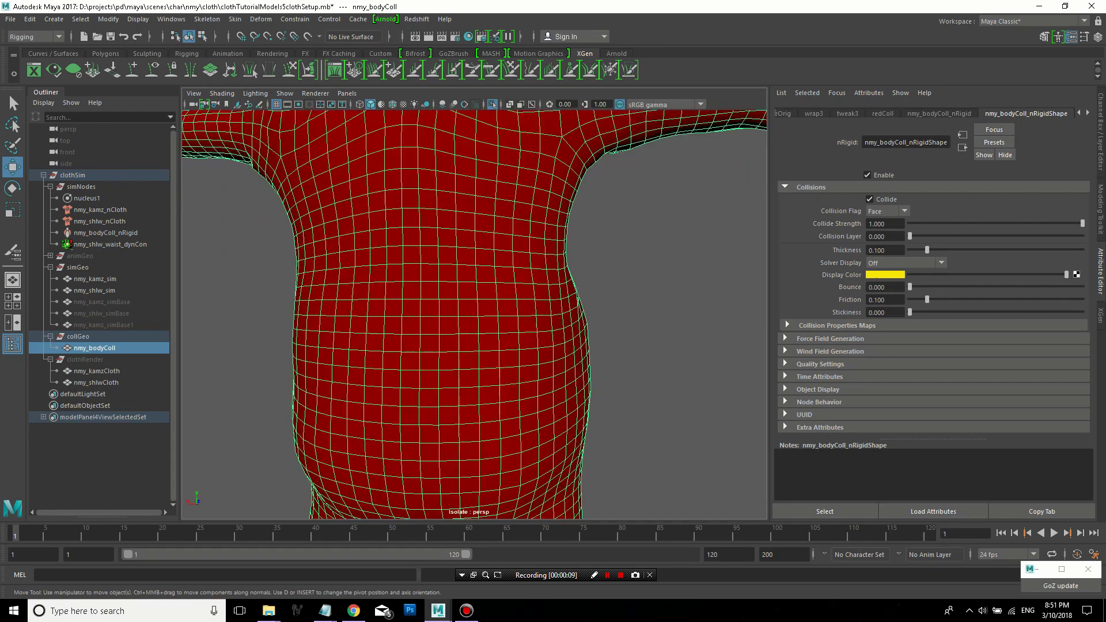
# Test face selection on the torso, return to object mode with F8, and reselect nmy_bodyColl.
pyautogui.moveTo(420, 278); pyautogui.dragTo(406, 304, button='right')
pyautogui.click(427, 340)
pyautogui.keyDown('alt'); pyautogui.moveTo(426, 341); pyautogui.dragTo(322, 299); pyautogui.keyUp('alt')
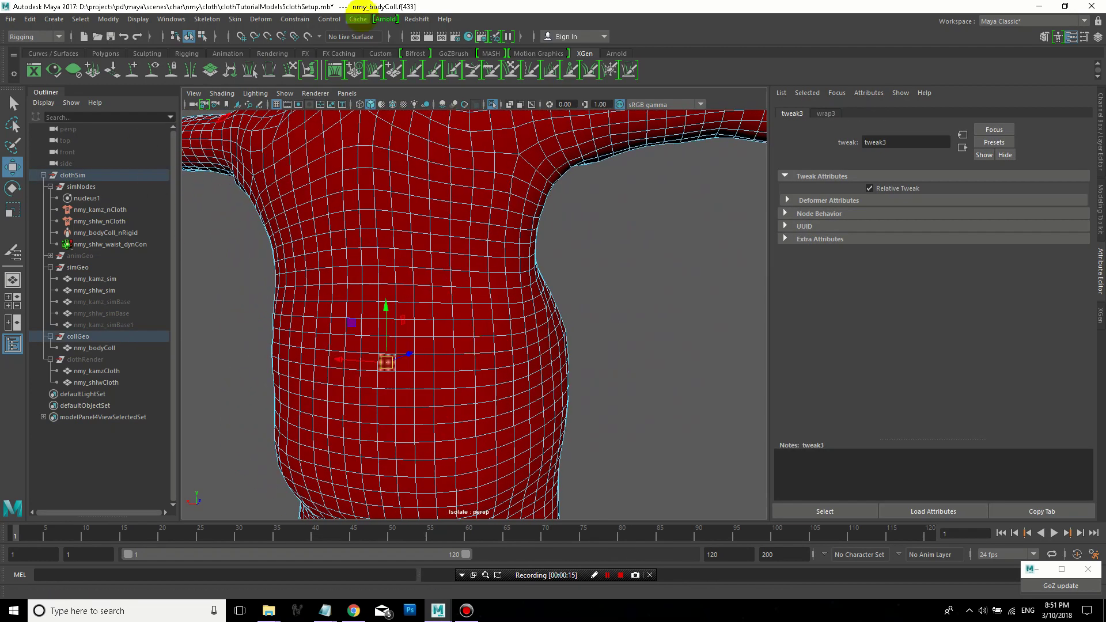
pyautogui.click(657, 294)
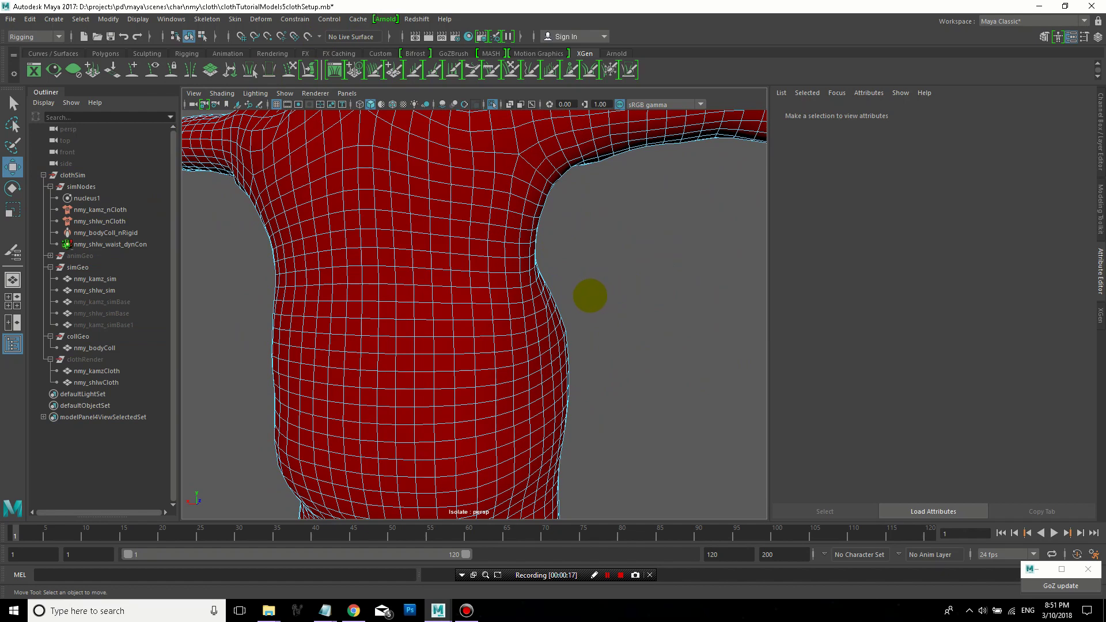
pyautogui.press('F8')
pyautogui.click(570, 299)
# Frame the body and create a new locator, locator1.
pyautogui.press('f')
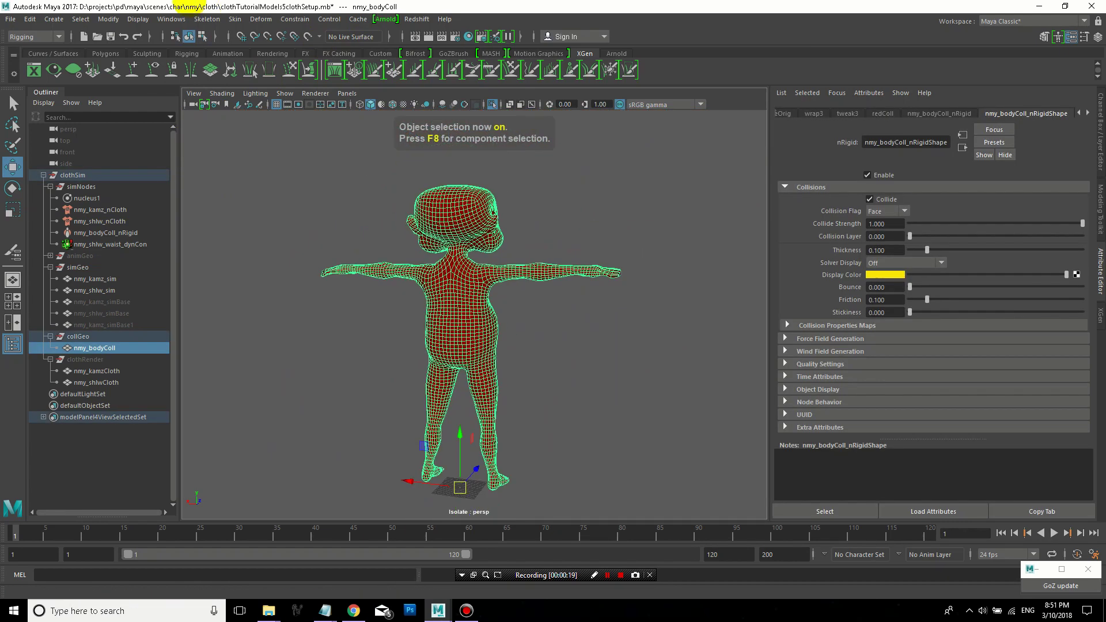
pyautogui.click(54, 19)
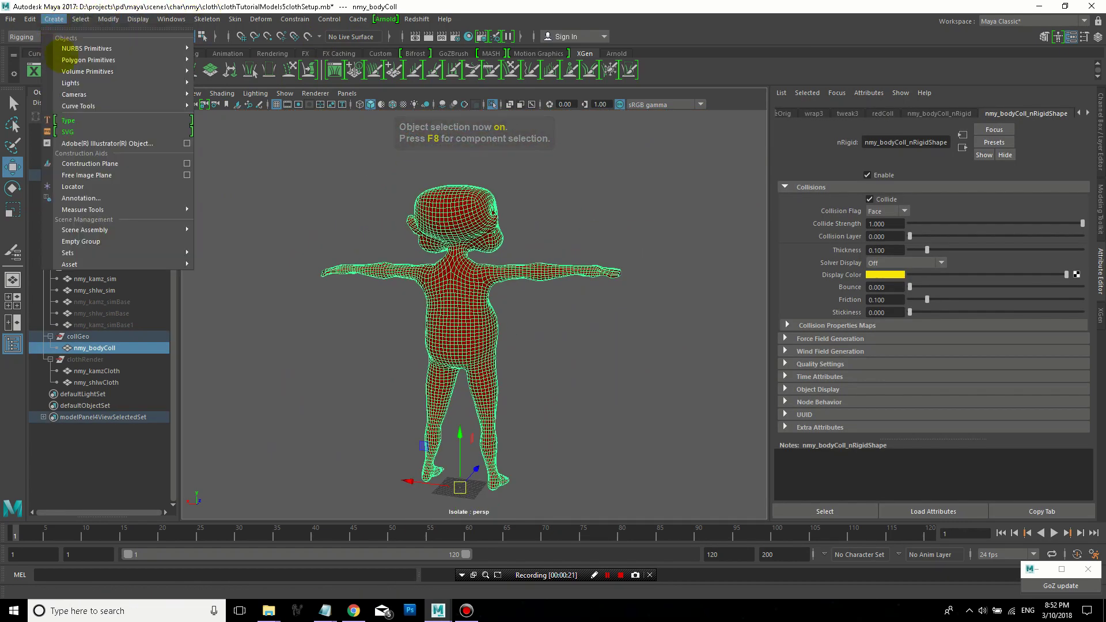
pyautogui.click(72, 187)
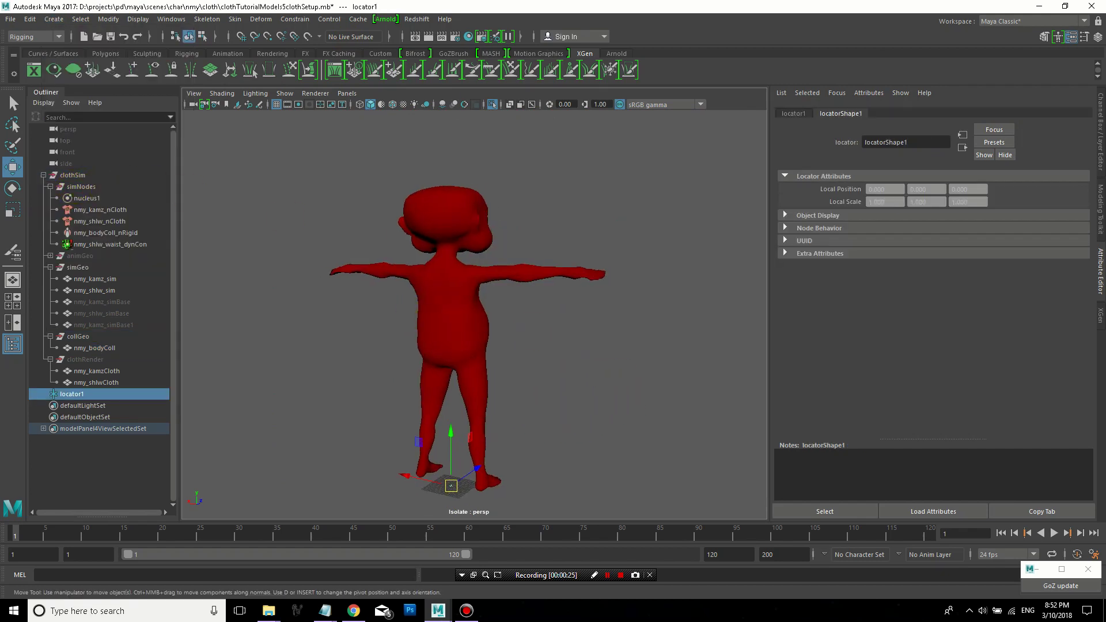
# Pin locator1 to a chest face of nmy_bodyColl with a Point On Poly constraint.
pyautogui.click(429, 288)
pyautogui.moveTo(431, 278); pyautogui.dragTo(431, 311, button='right')
pyautogui.click(431, 323)
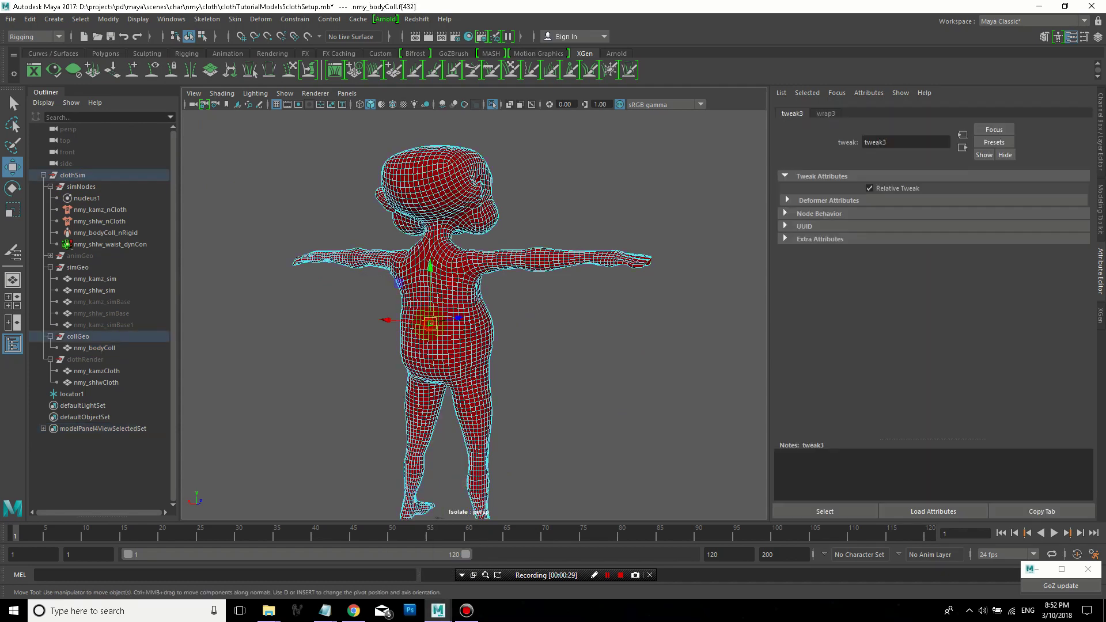
pyautogui.scroll(2, 531, 316)
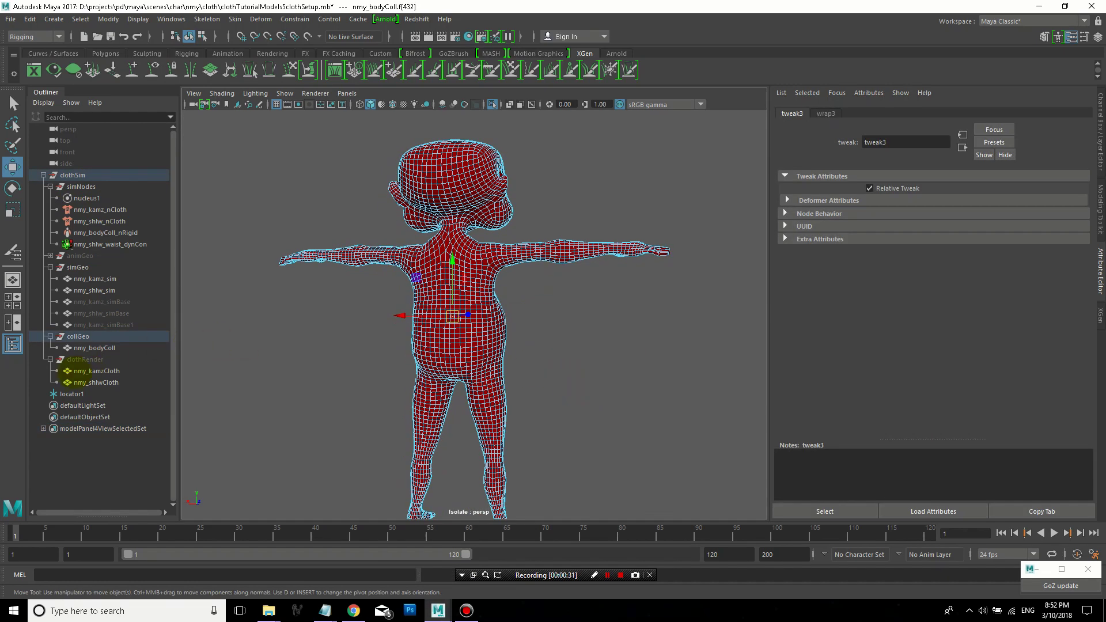
pyautogui.click(71, 394)
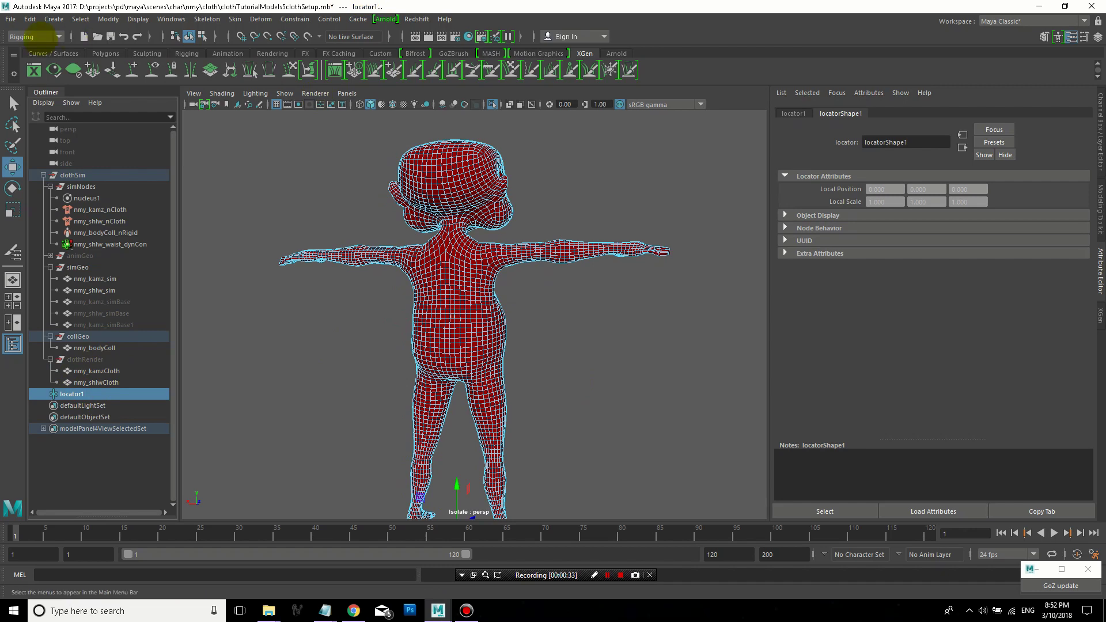
pyautogui.click(43, 37)
pyautogui.click(295, 19)
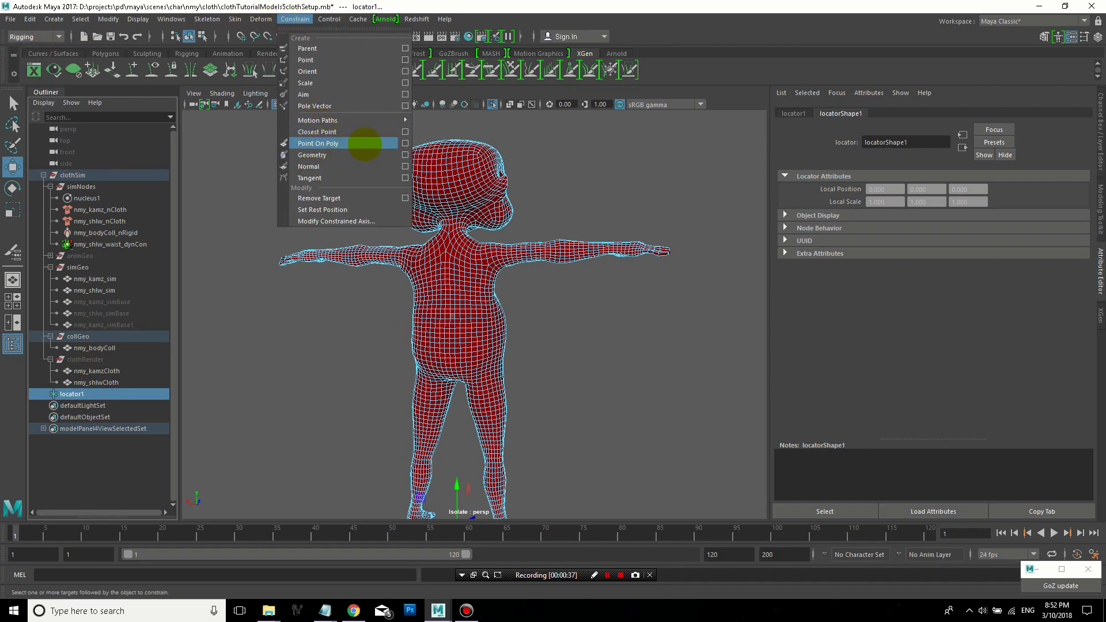
pyautogui.click(405, 144)
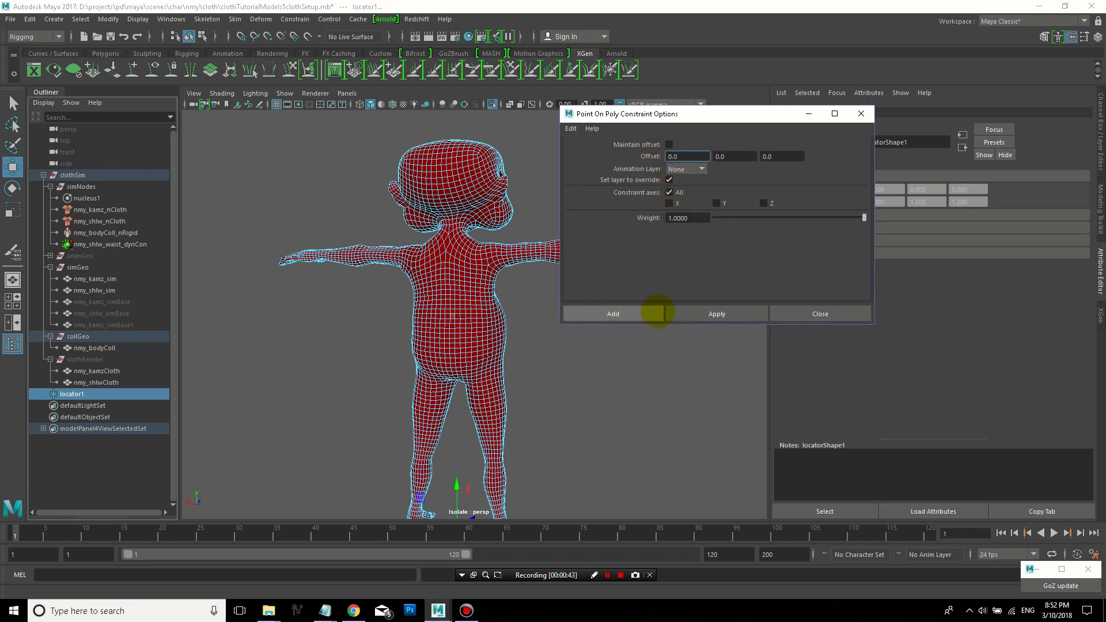
pyautogui.click(651, 313)
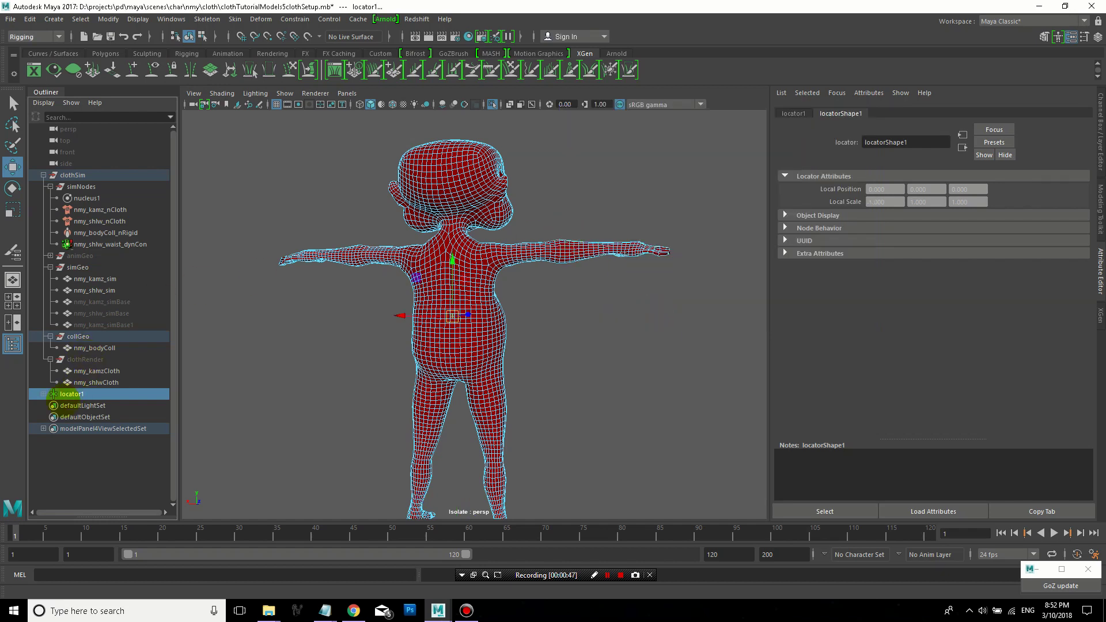
# Rename the constrained locator1 to speedLocator in the Outliner, correcting the name after the first try.
pyautogui.click(55, 393)
pyautogui.moveTo(507, 303)
pyautogui.keyDown('alt'); pyautogui.mouseDown()
pyautogui.moveTo(610, 306)
pyautogui.moveTo(502, 305)
pyautogui.mouseUp(); pyautogui.keyUp('alt')
pyautogui.doubleClick(73, 394)
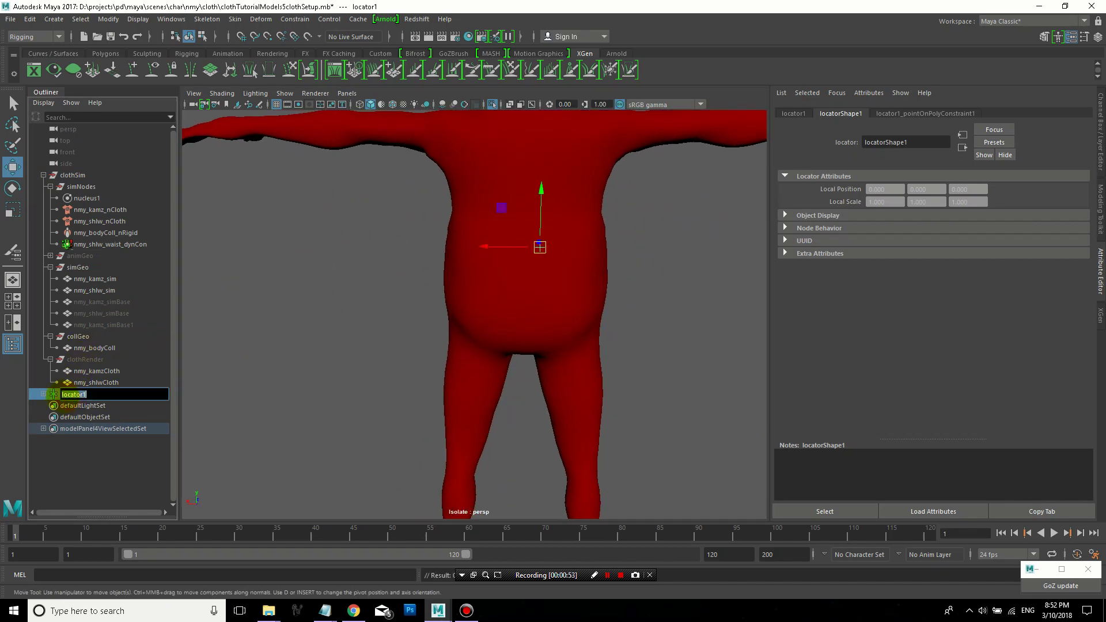
pyautogui.press('Home')
pyautogui.write('speedL')
pyautogui.press('BackSpace')
pyautogui.press('Return')
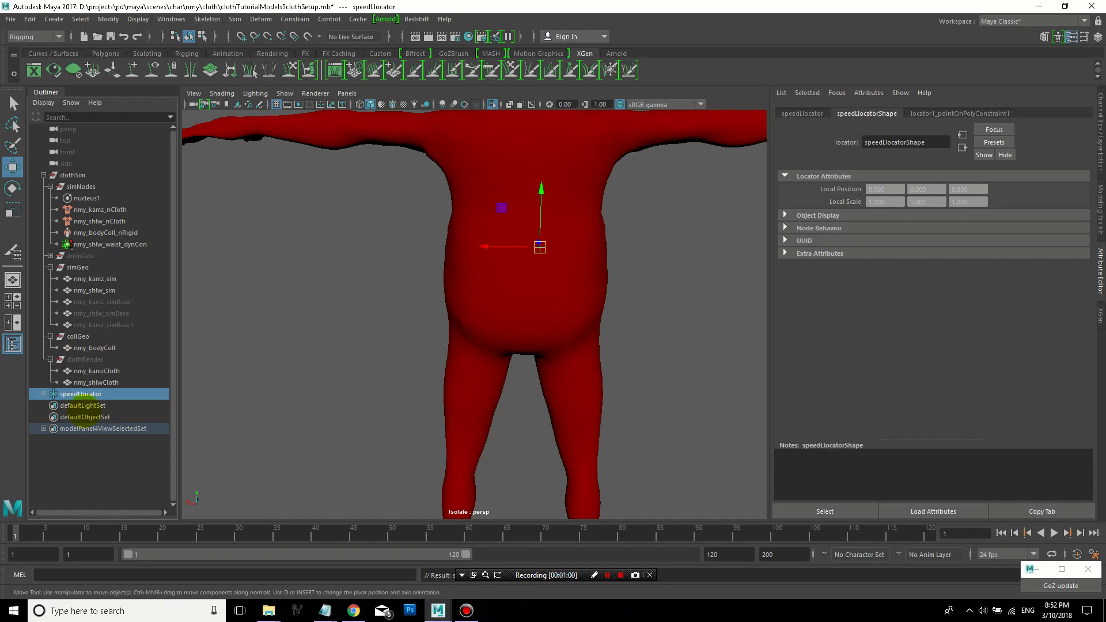
pyautogui.doubleClick(83, 394)
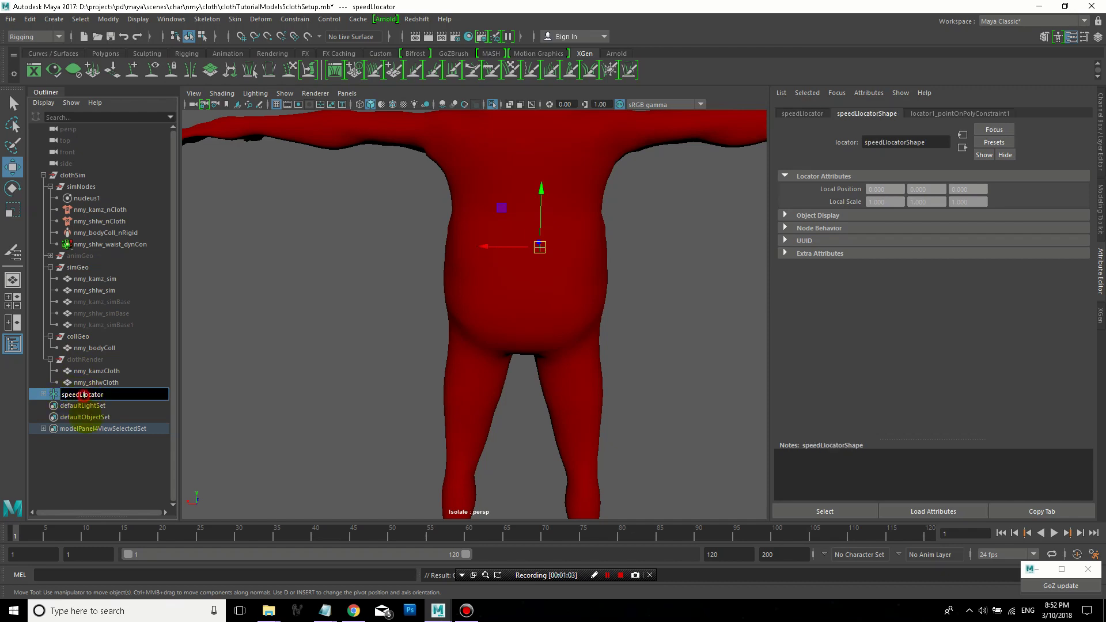
pyautogui.press('Return')
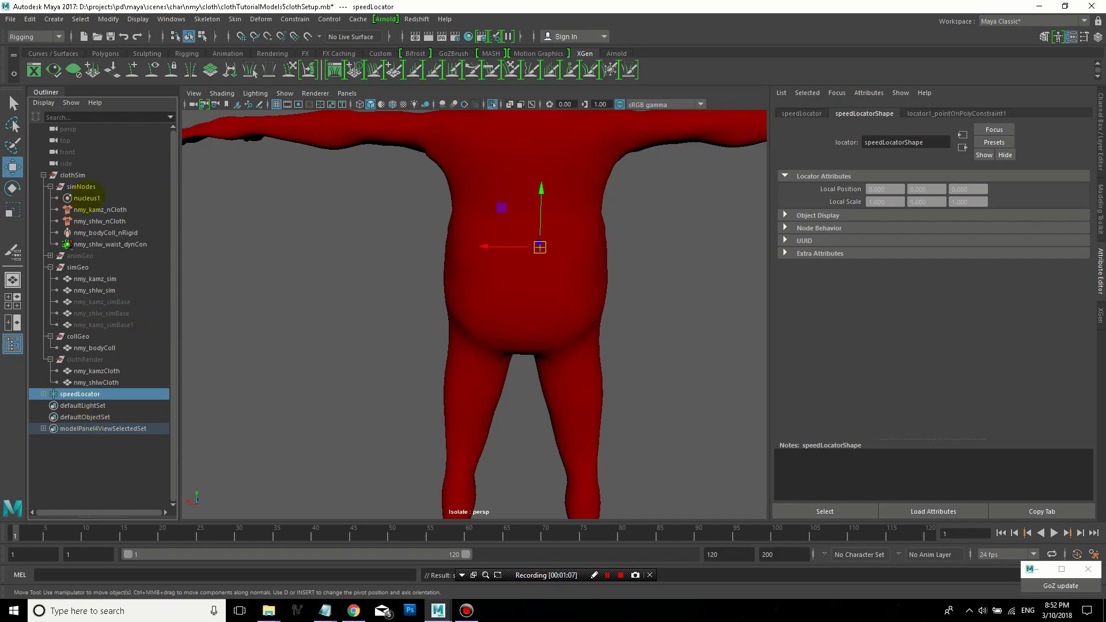
# Point-constrain nucleus1 to speedLocator, creating nucleus1_pointConstraint1 without maintained offset.
pyautogui.click(86, 198)
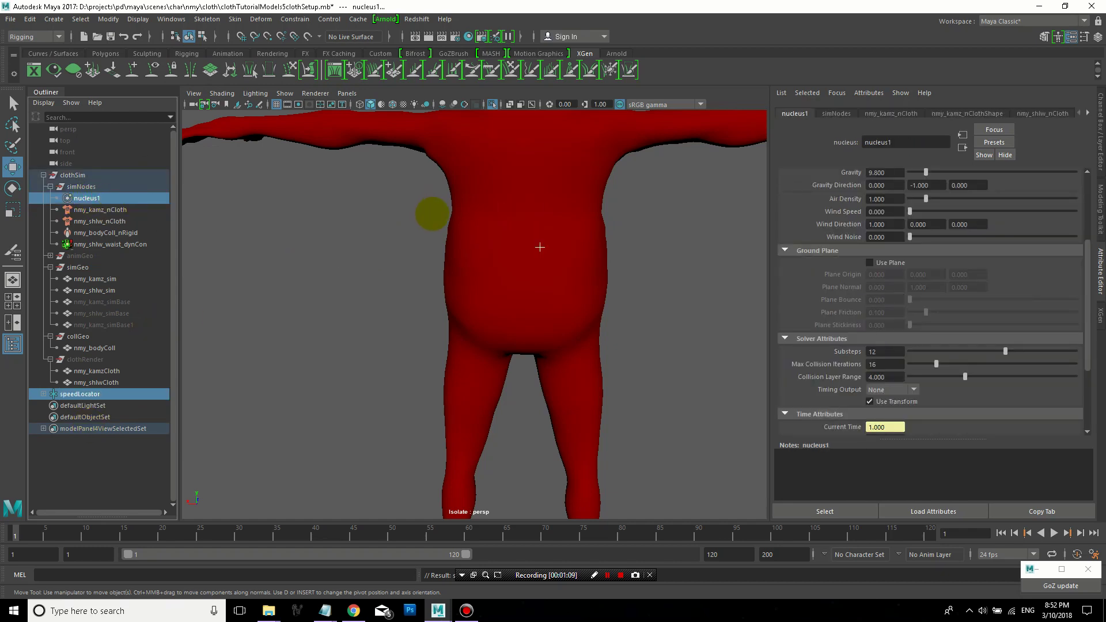
pyautogui.click(288, 18)
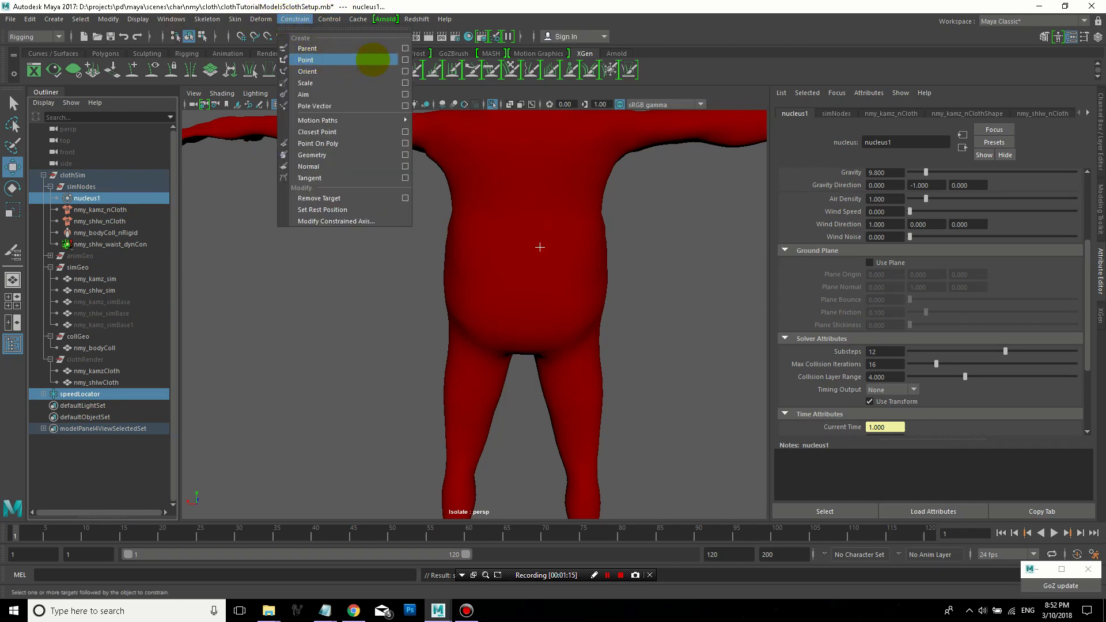
pyautogui.click(405, 60)
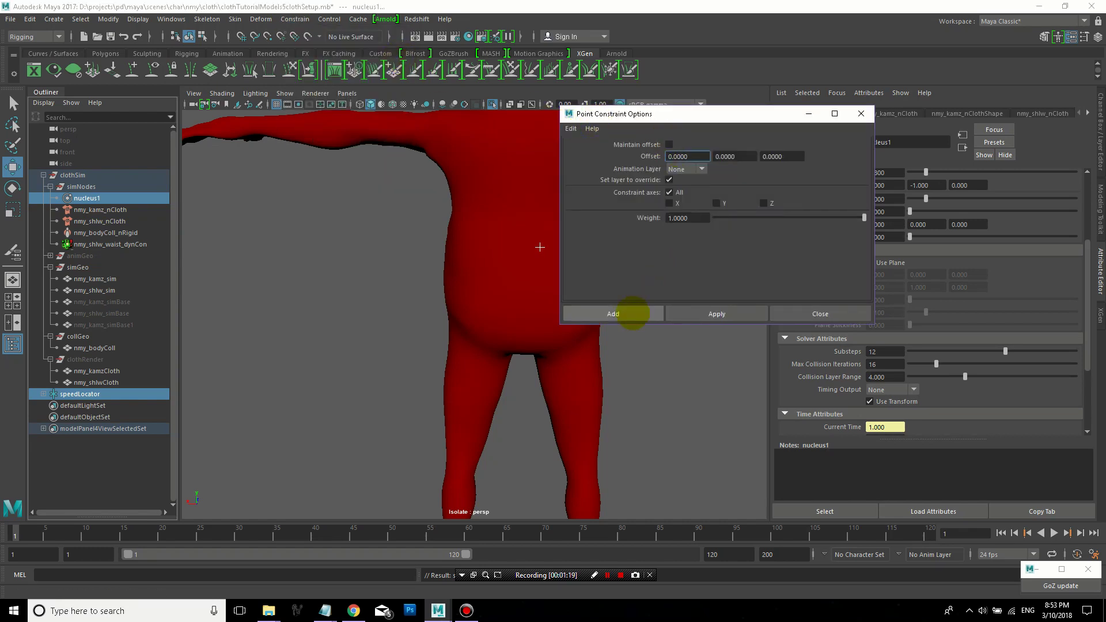
pyautogui.click(711, 315)
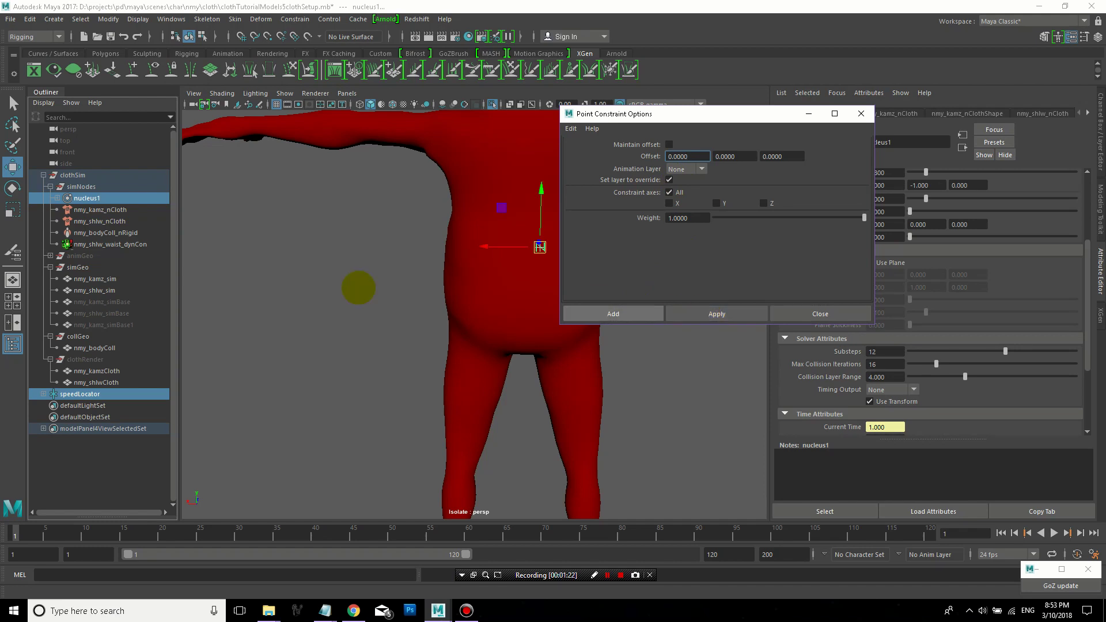
pyautogui.click(57, 197)
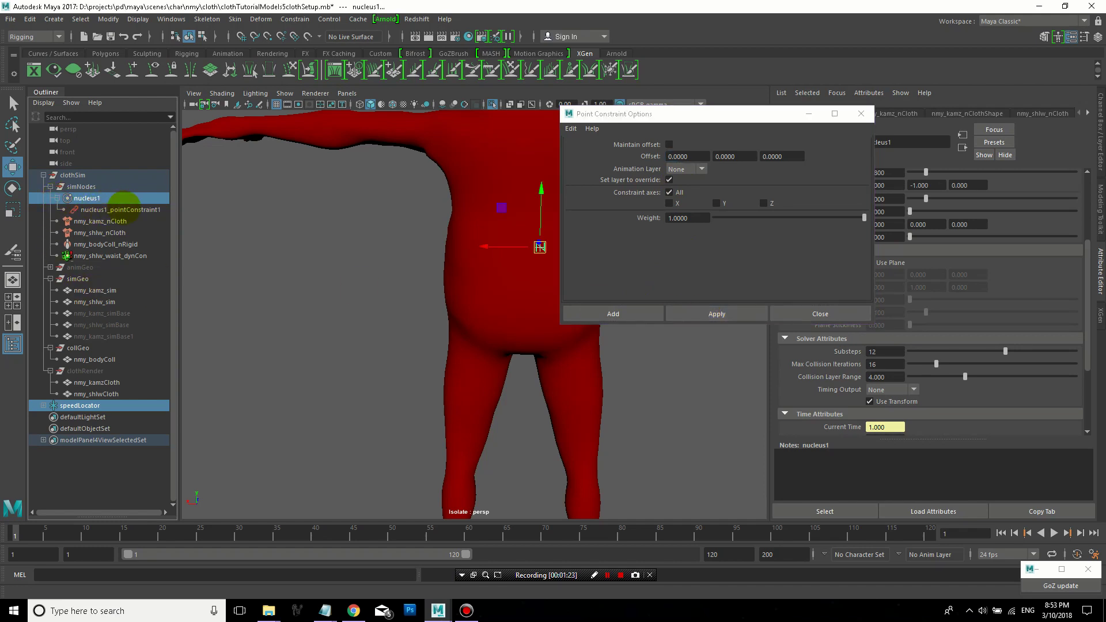
pyautogui.click(862, 113)
pyautogui.keyDown('alt'); pyautogui.moveTo(576, 271); pyautogui.dragTo(429, 271); pyautogui.keyUp('alt')
pyautogui.click(430, 267)
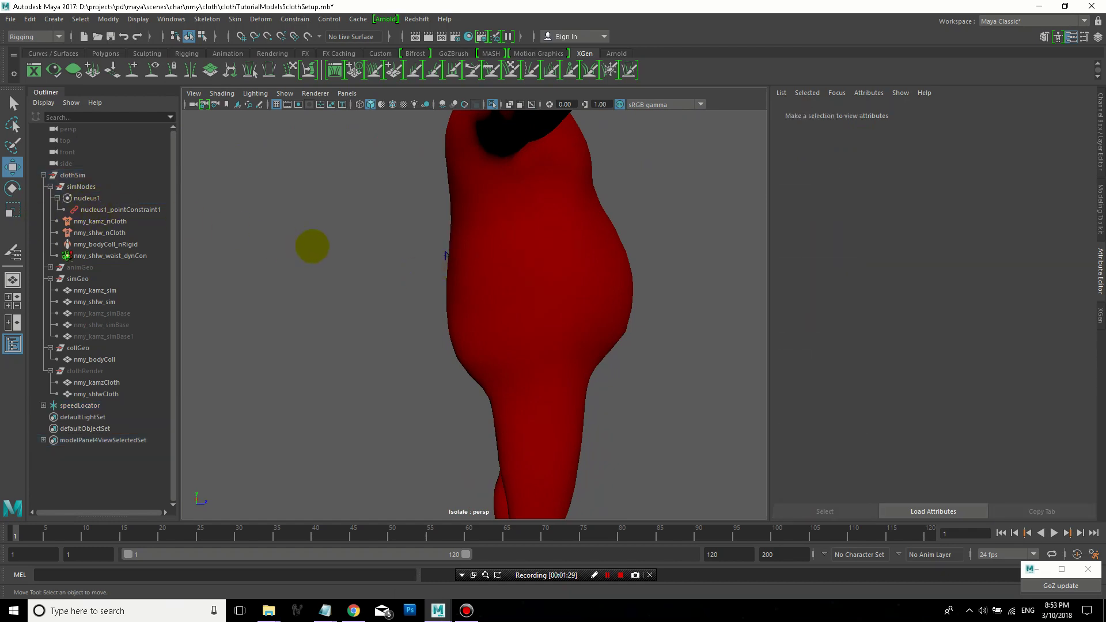
# Exit isolate select and select nucleus1_pointConstraint1 to edit its Speed Locator W0 weight.
pyautogui.hotkey('ctrl', '1')
pyautogui.click(144, 210)
pyautogui.keyDown('alt'); pyautogui.moveTo(271, 230); pyautogui.dragTo(626, 293); pyautogui.keyUp('alt')
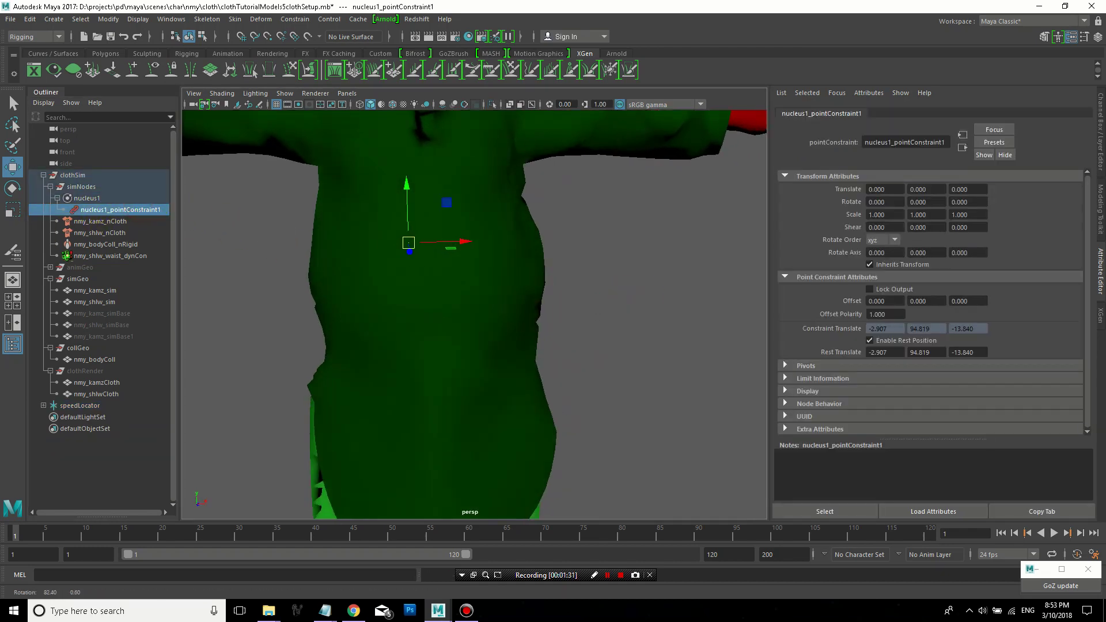
pyautogui.hotkey('ctrl', 'a')
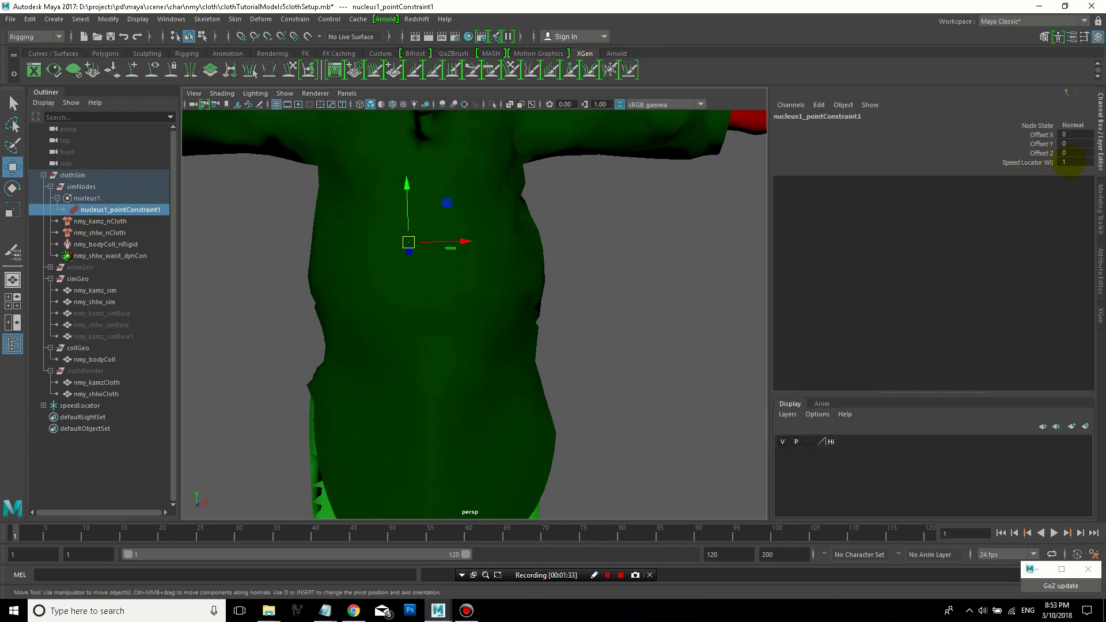
pyautogui.click(1071, 163)
pyautogui.press('Return')
pyautogui.scroll(-3, 563, 269)
pyautogui.keyDown('alt'); pyautogui.moveTo(573, 278); pyautogui.dragTo(639, 270); pyautogui.keyUp('alt')
# Set the Speed Locator W0 weight to 0.5, then to 0.
pyautogui.click(1073, 163)
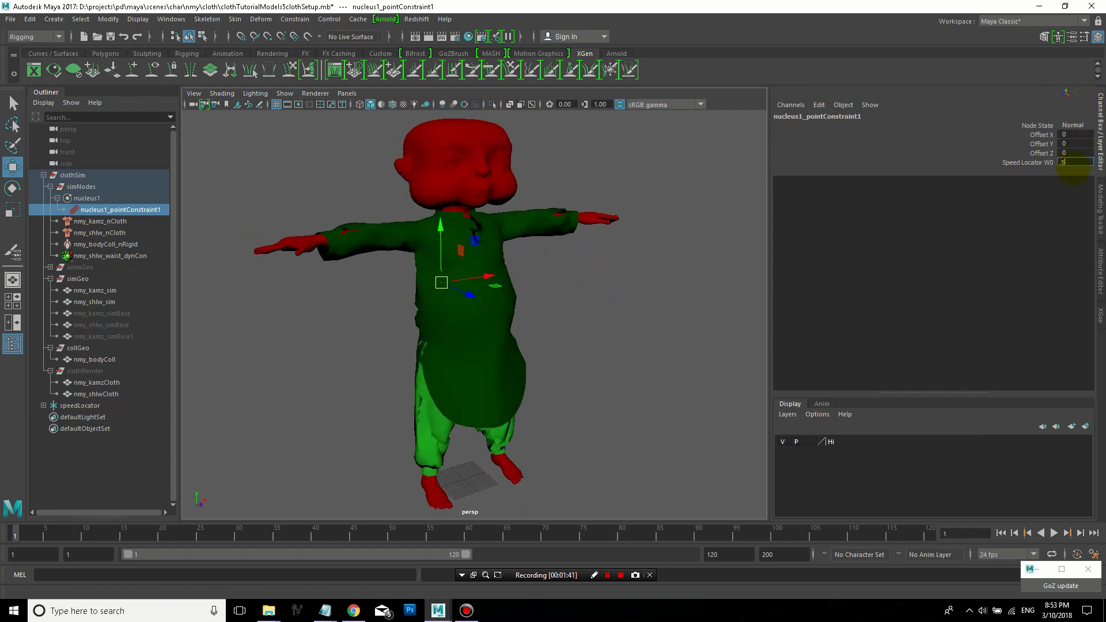
pyautogui.write('.5')
pyautogui.press('Return')
pyautogui.click(1082, 163)
pyautogui.write('0')
pyautogui.press('Return')
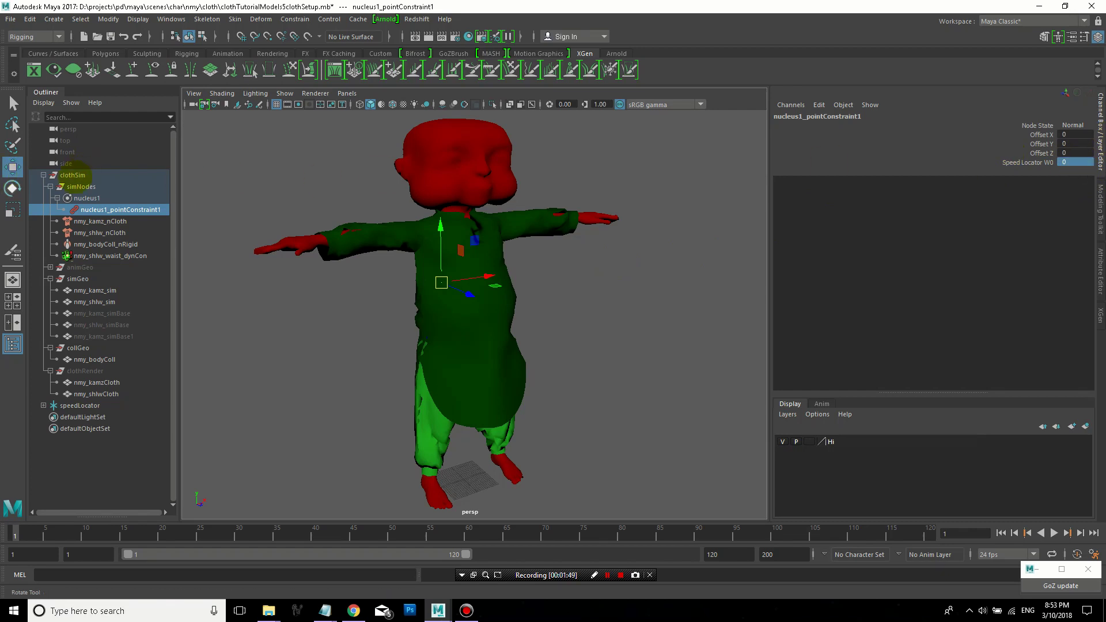
# Select the clothSim group, then collapse and re-expand its hierarchy in the Outliner.
pyautogui.click(72, 175)
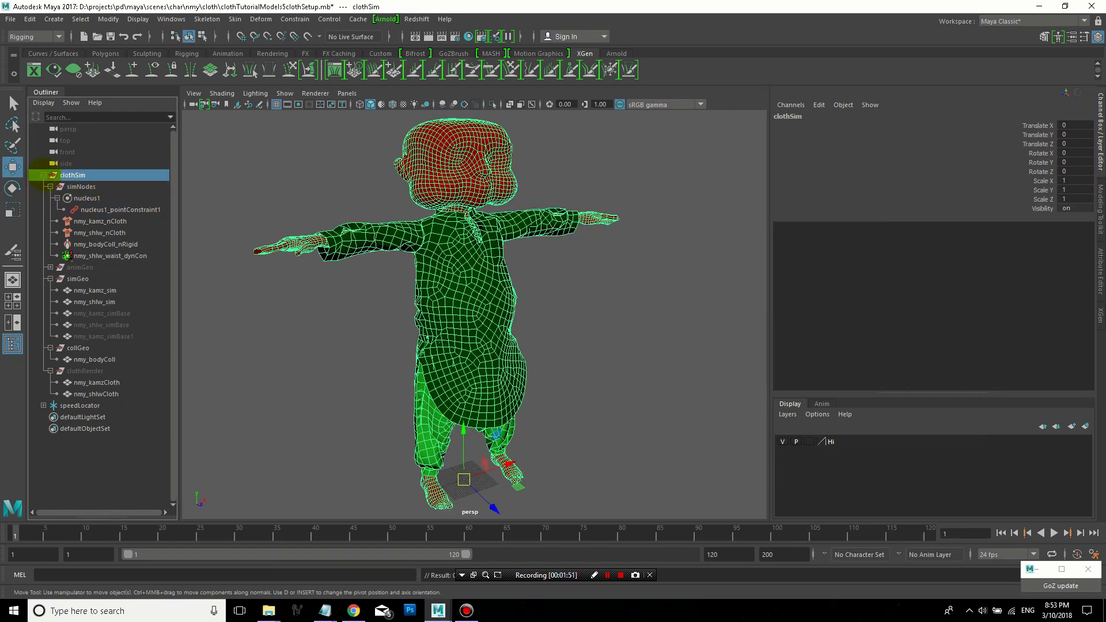
pyautogui.click(43, 175)
pyautogui.click(630, 259)
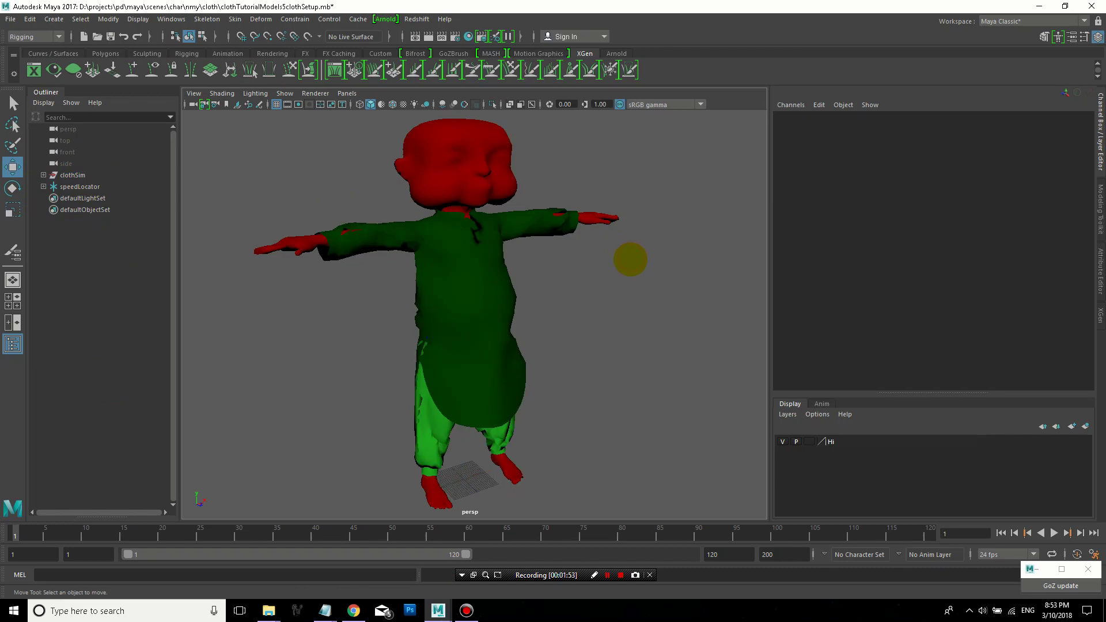
pyautogui.scroll(-2, 610, 256)
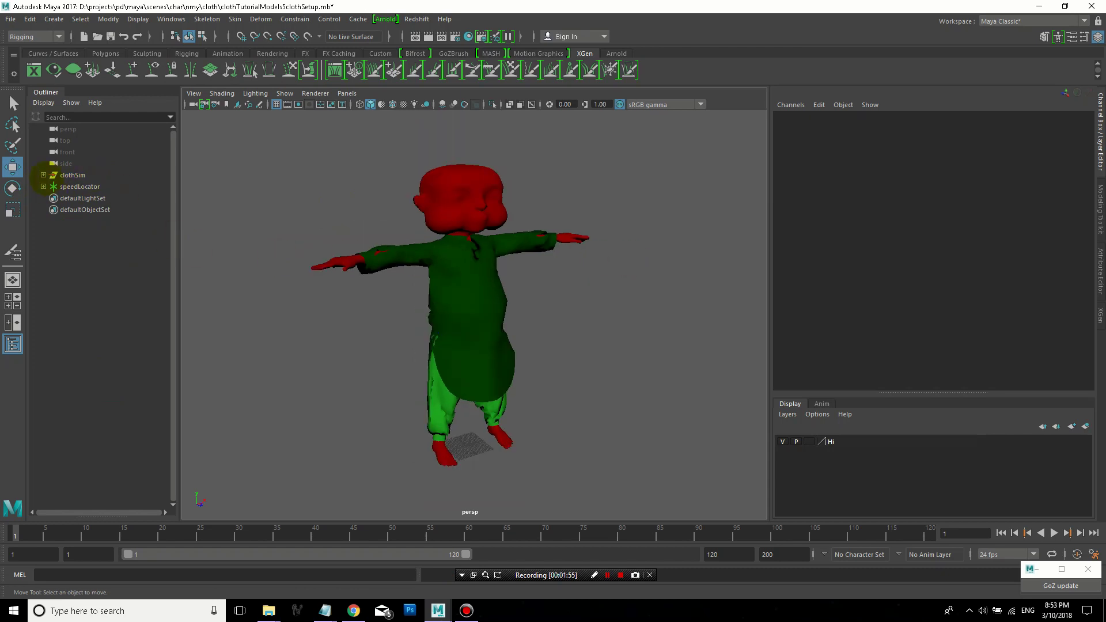
pyautogui.click(43, 176)
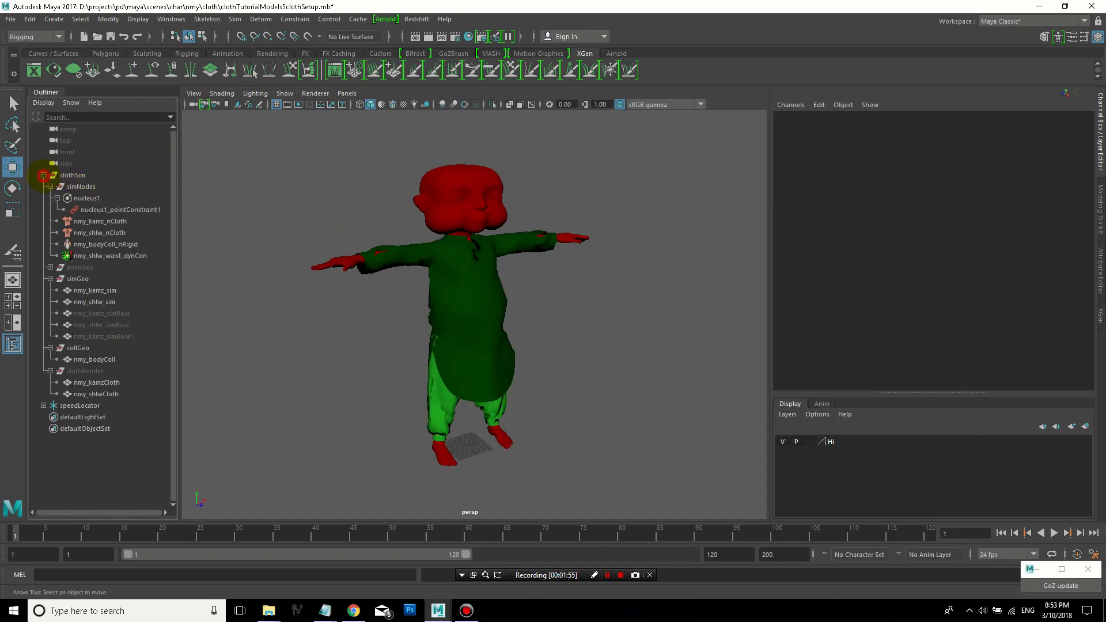
# Expand animGeo in the Outliner and select its nmy_body, nmy_kamz and nmy_shlw meshes.
pyautogui.click(50, 186)
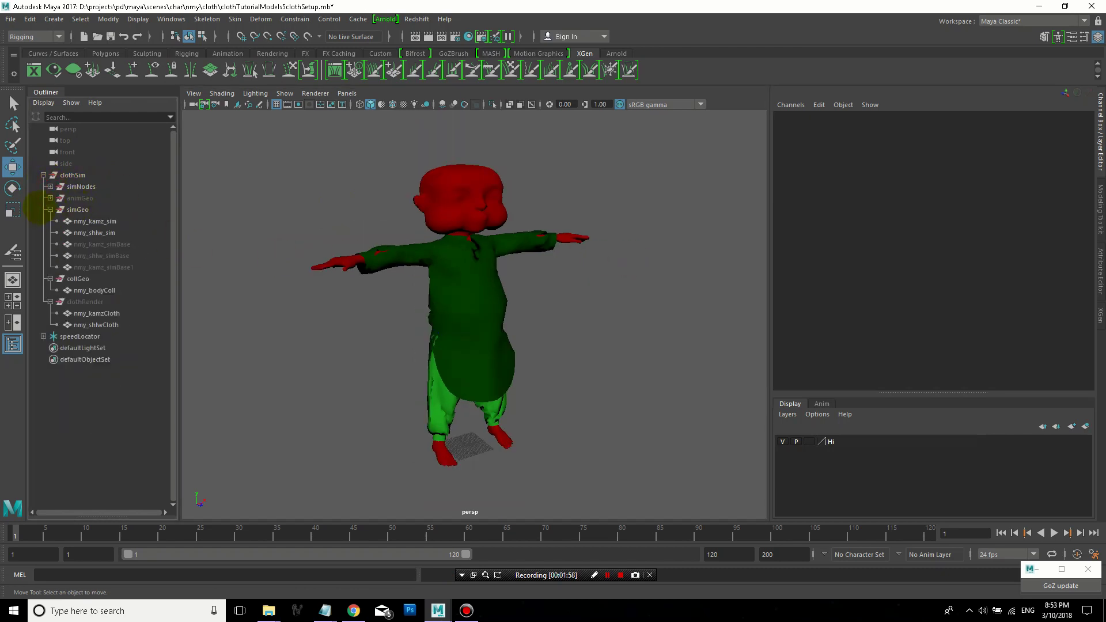
pyautogui.click(50, 210)
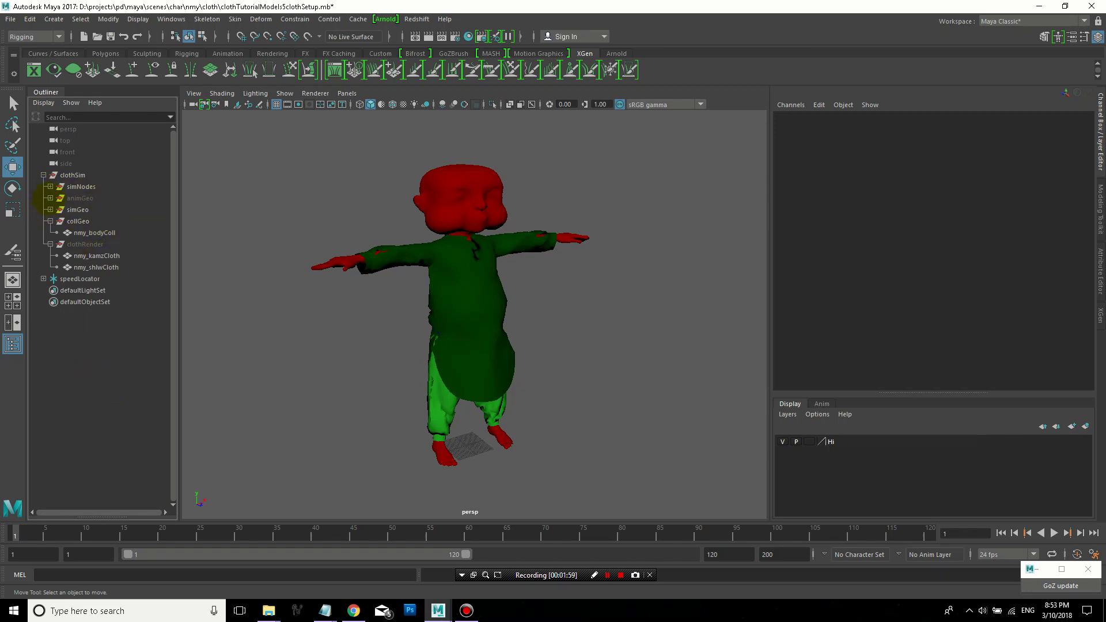
pyautogui.click(51, 199)
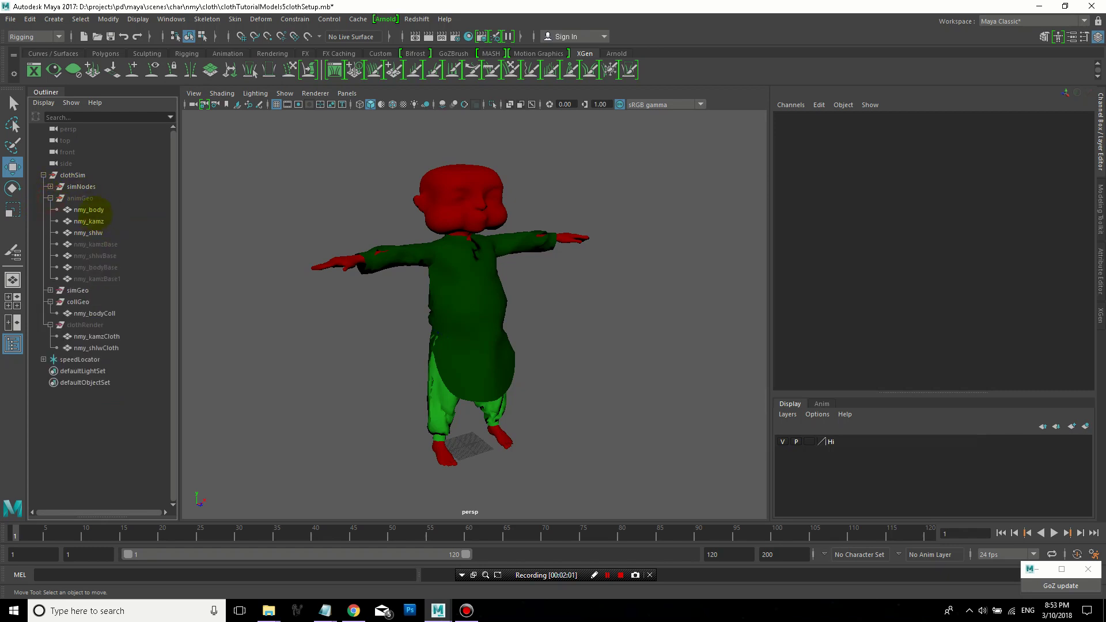
pyautogui.click(101, 211)
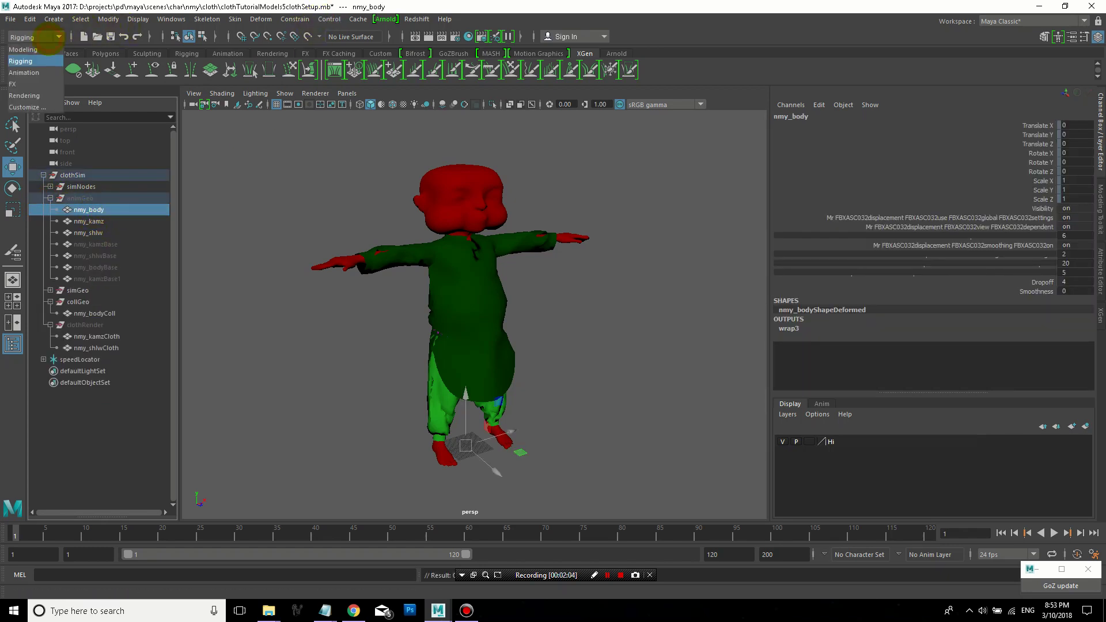
pyautogui.click(357, 19)
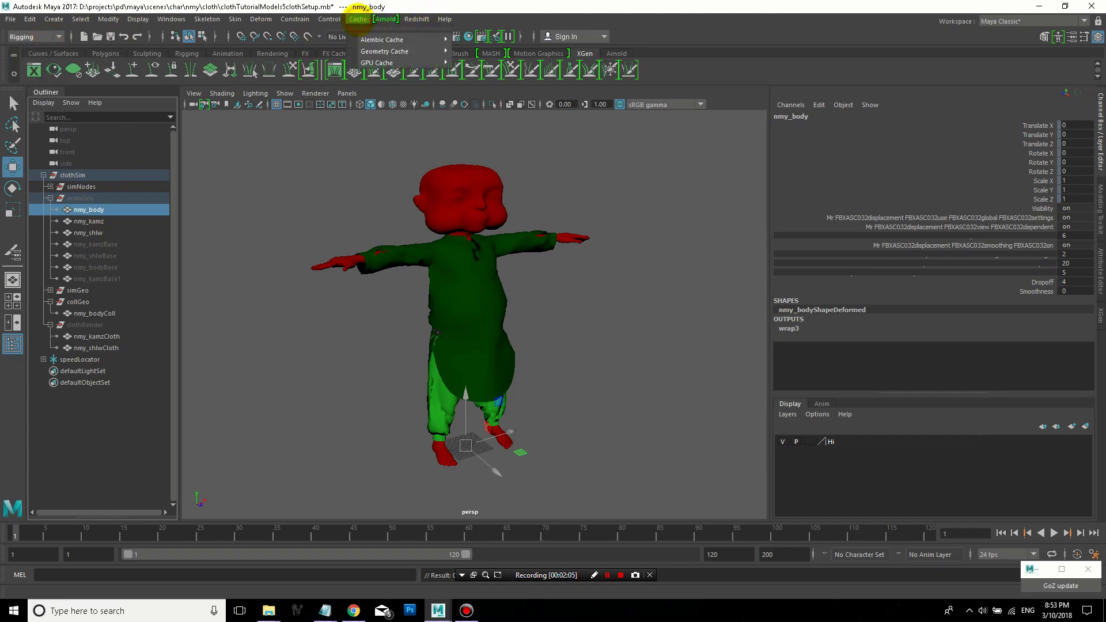
pyautogui.moveTo(415, 51)
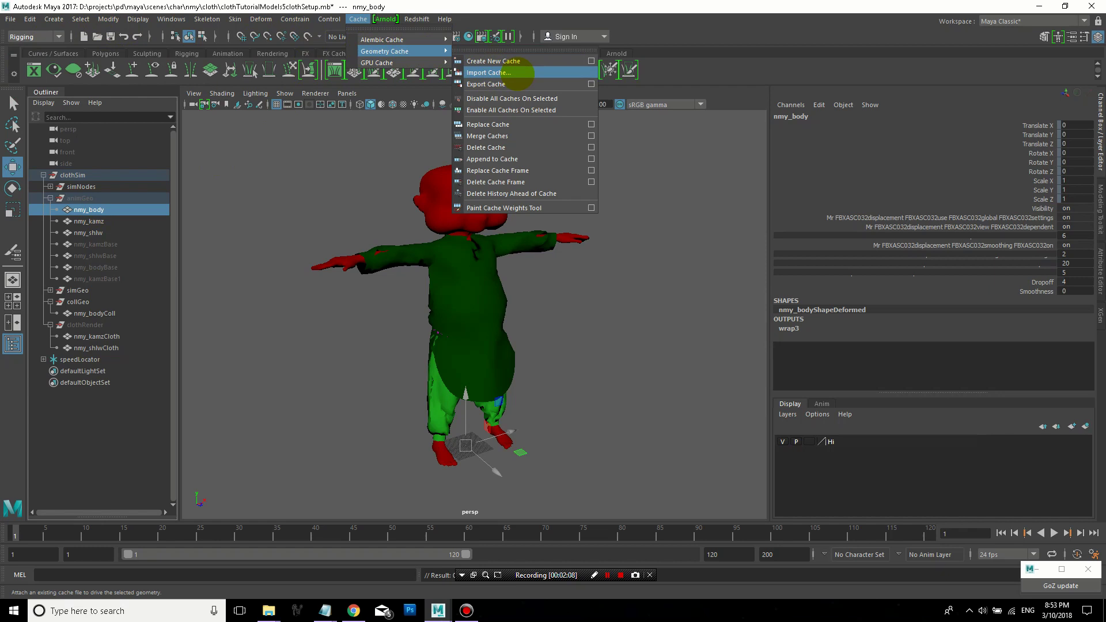
pyautogui.click(101, 222)
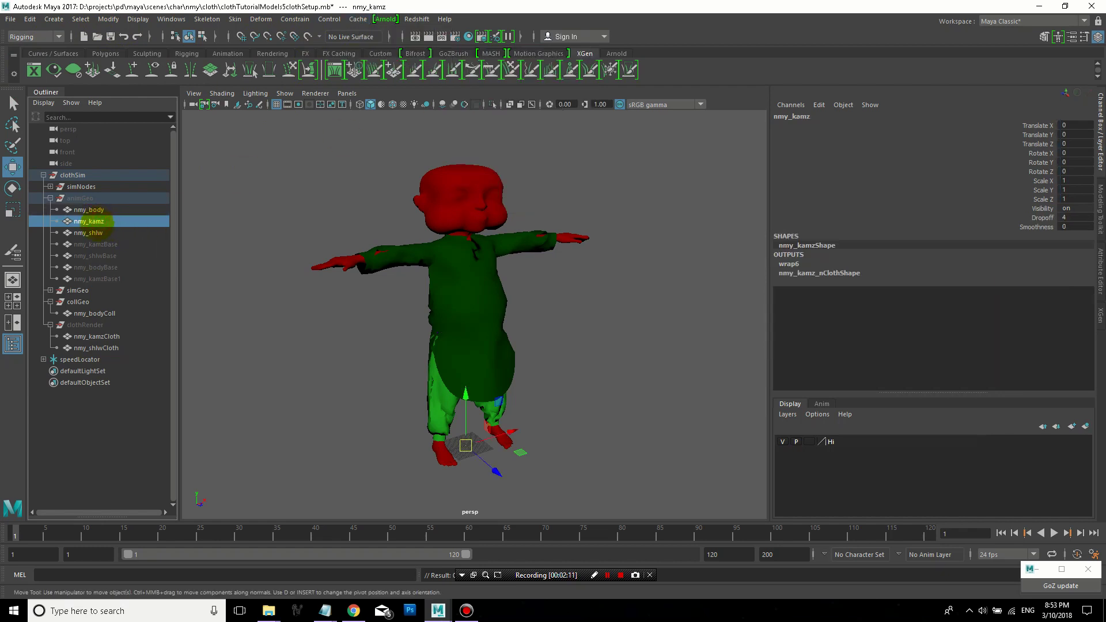
pyautogui.click(92, 233)
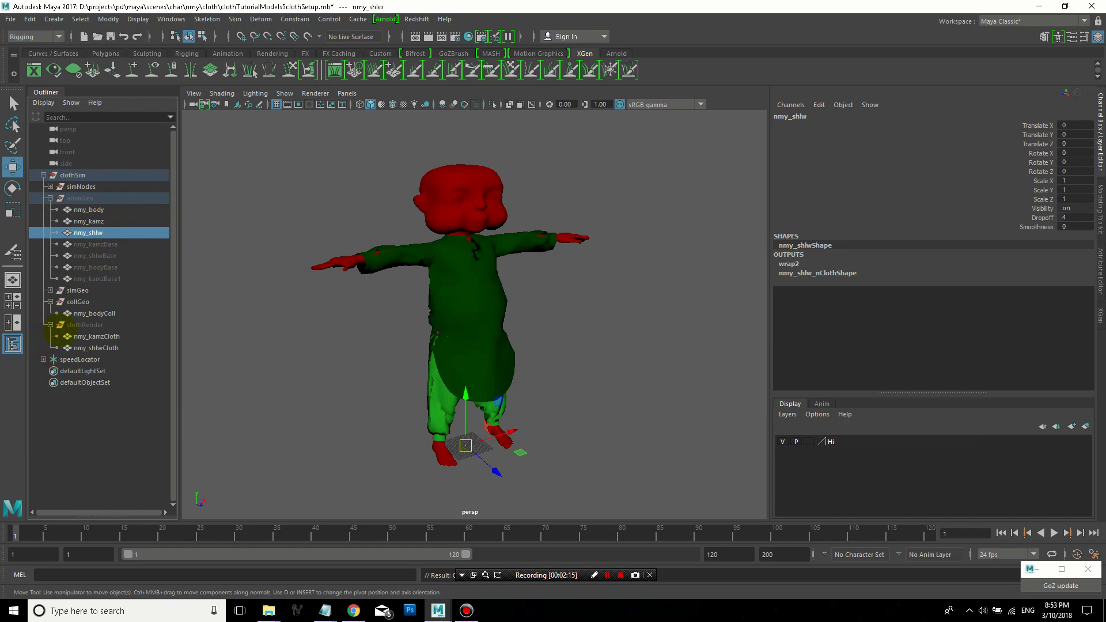
# Show clothRender, hide the simGeo and collGeo groups, and select nmy_kamzCloth.
pyautogui.click(84, 325)
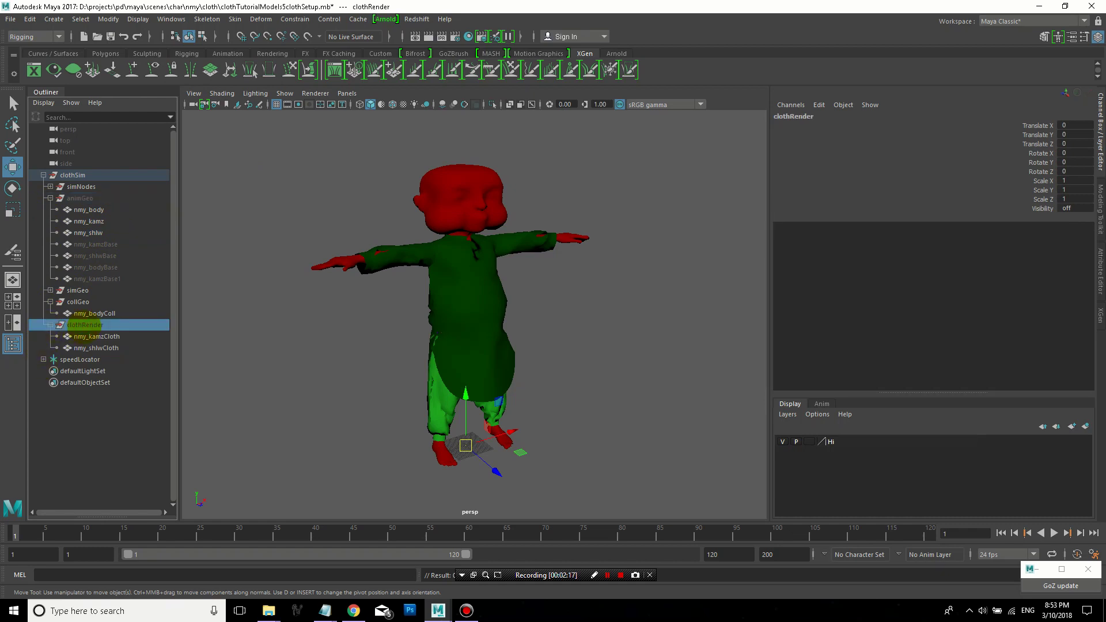
pyautogui.hotkey('shift', 'h')
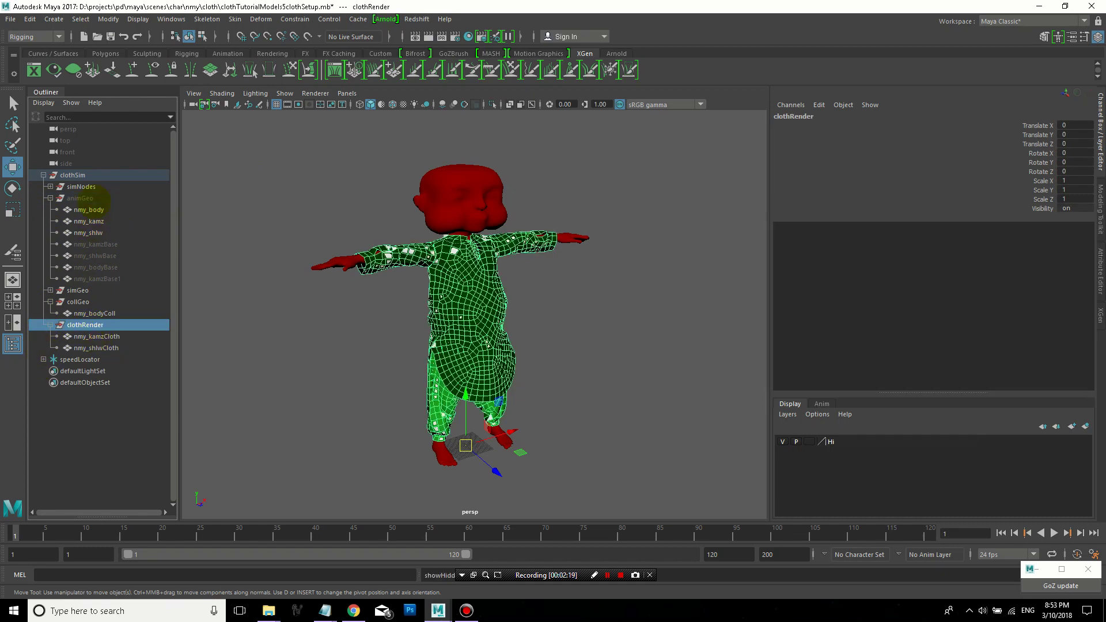
pyautogui.click(91, 291)
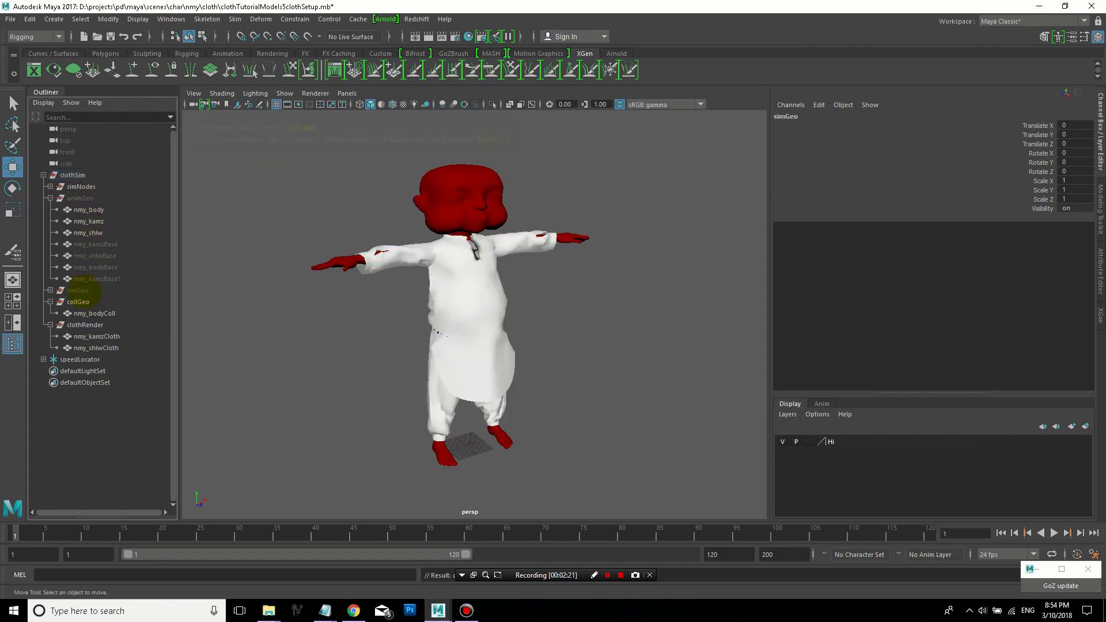
pyautogui.hotkey('ctrl', 'h')
pyautogui.click(91, 301)
pyautogui.hotkey('ctrl', 'h')
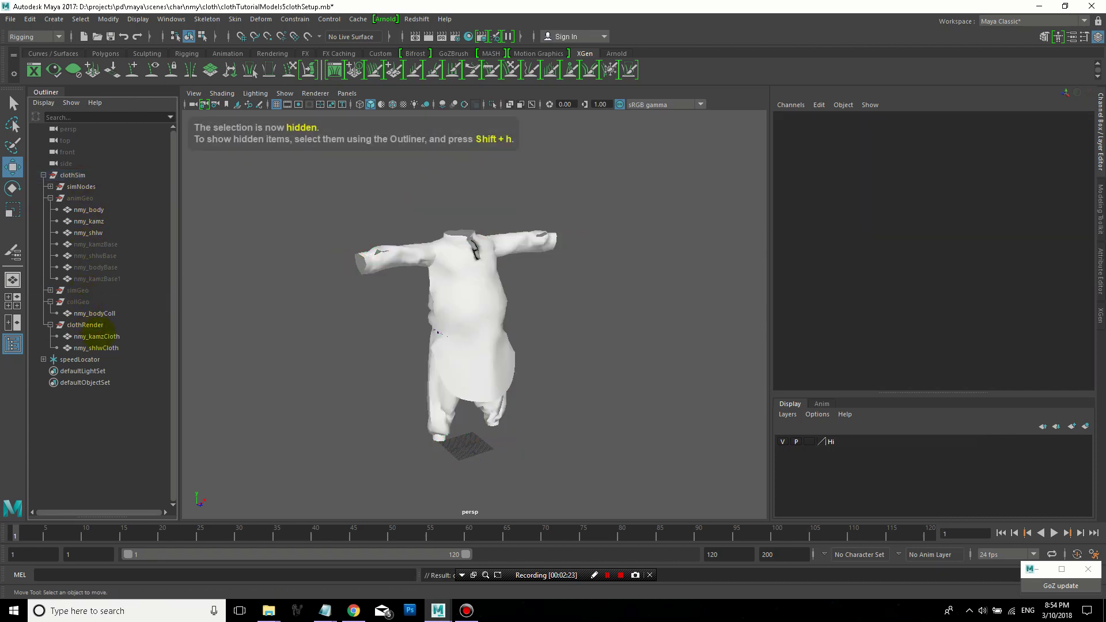
pyautogui.click(97, 337)
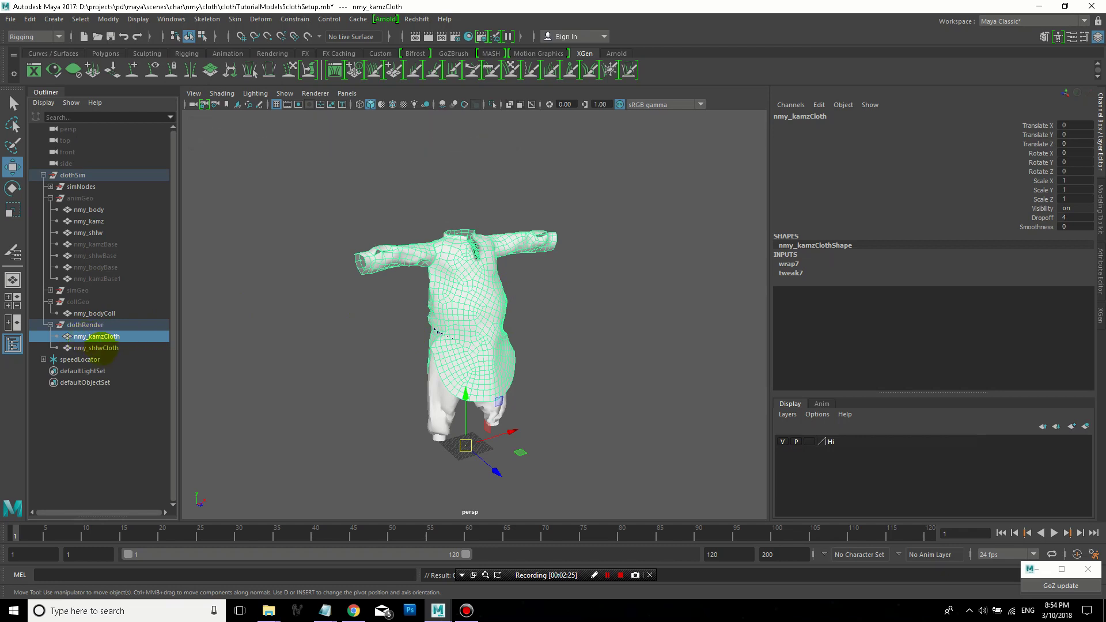
pyautogui.click(107, 348)
pyautogui.click(99, 337)
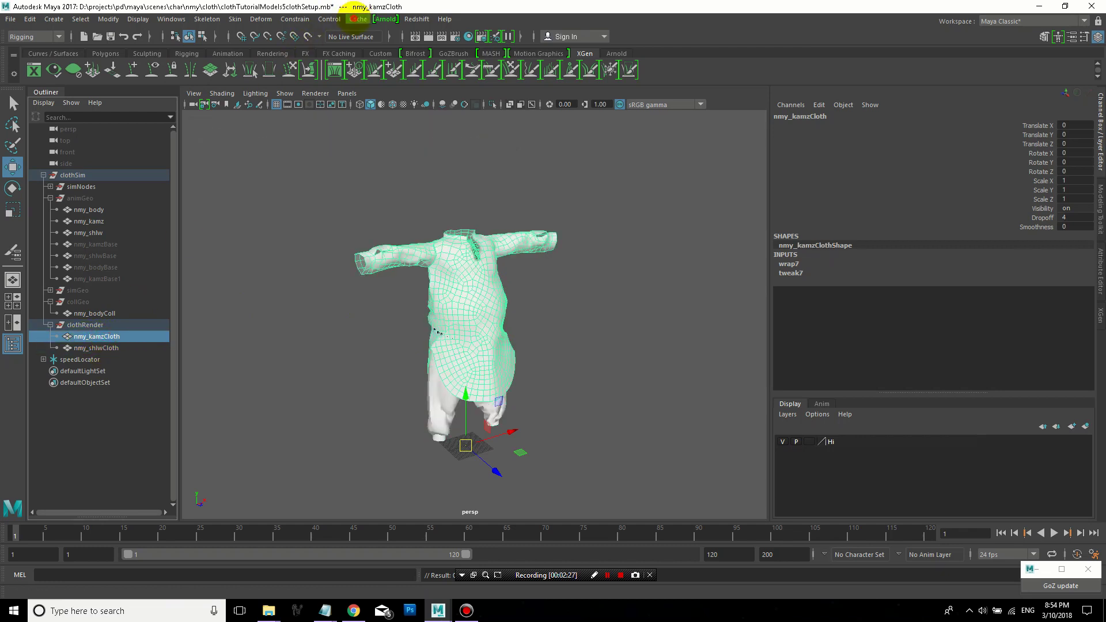
# Set Export Geometry Cache to one file per geometry for nmy_kamzCloth and nmy_shlwCloth, closing without exporting.
pyautogui.click(357, 19)
pyautogui.moveTo(385, 52)
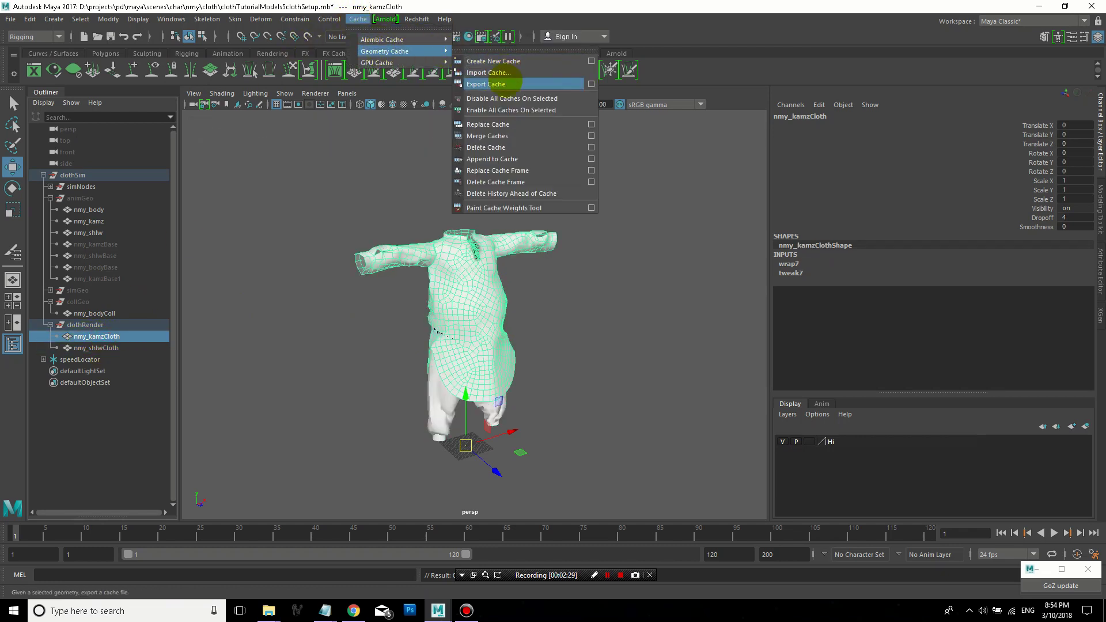
pyautogui.click(591, 83)
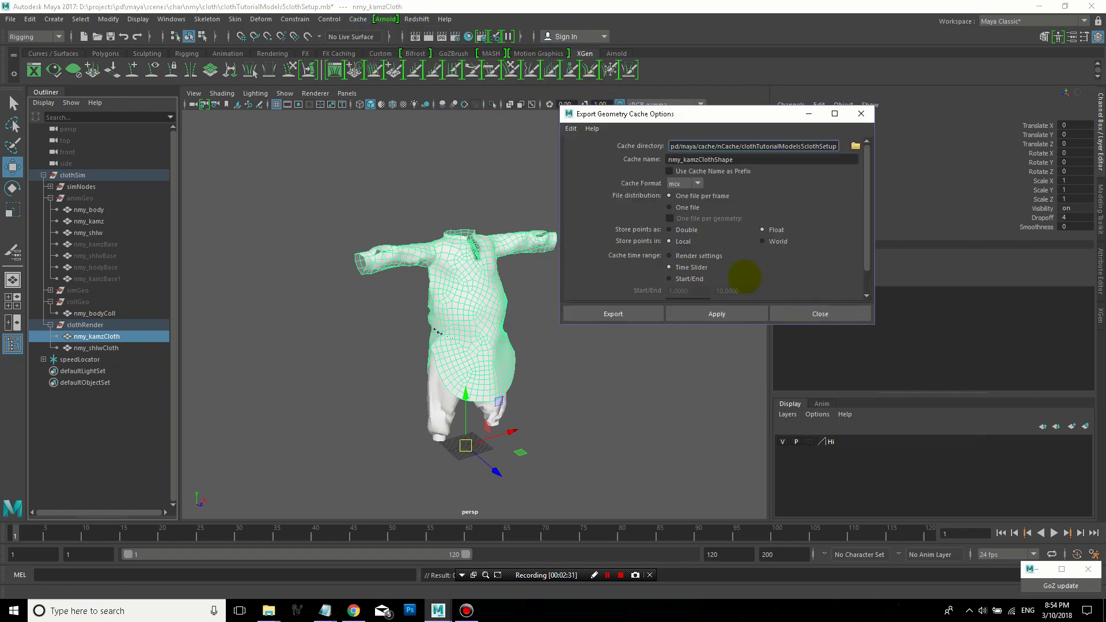
pyautogui.click(670, 208)
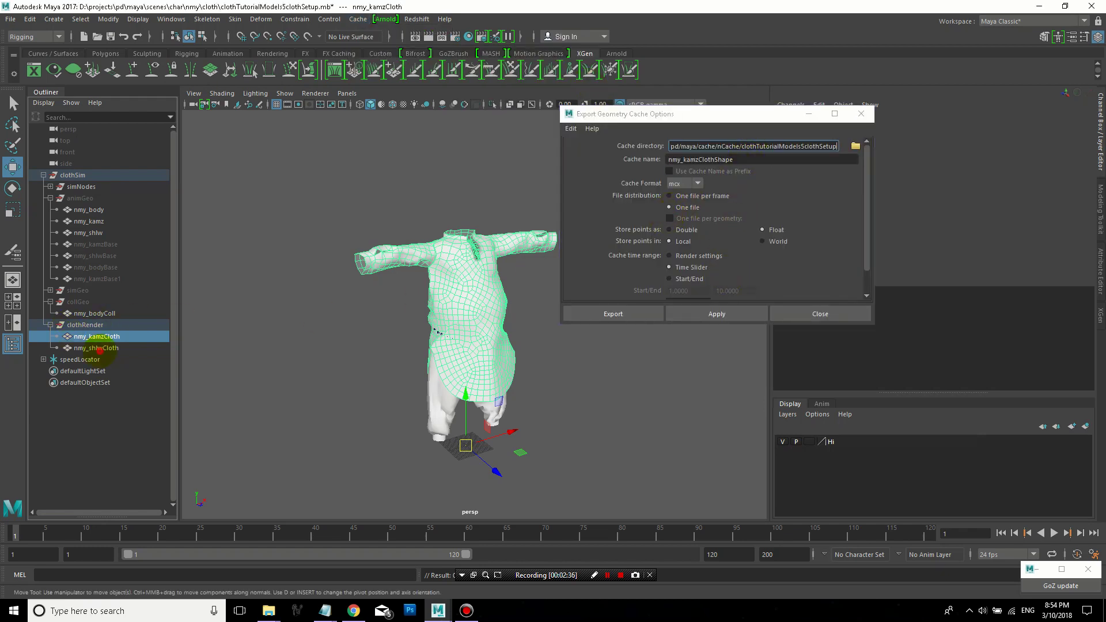
pyautogui.keyDown('ctrl'); pyautogui.click(96, 348); pyautogui.keyUp('ctrl')
pyautogui.click(669, 218)
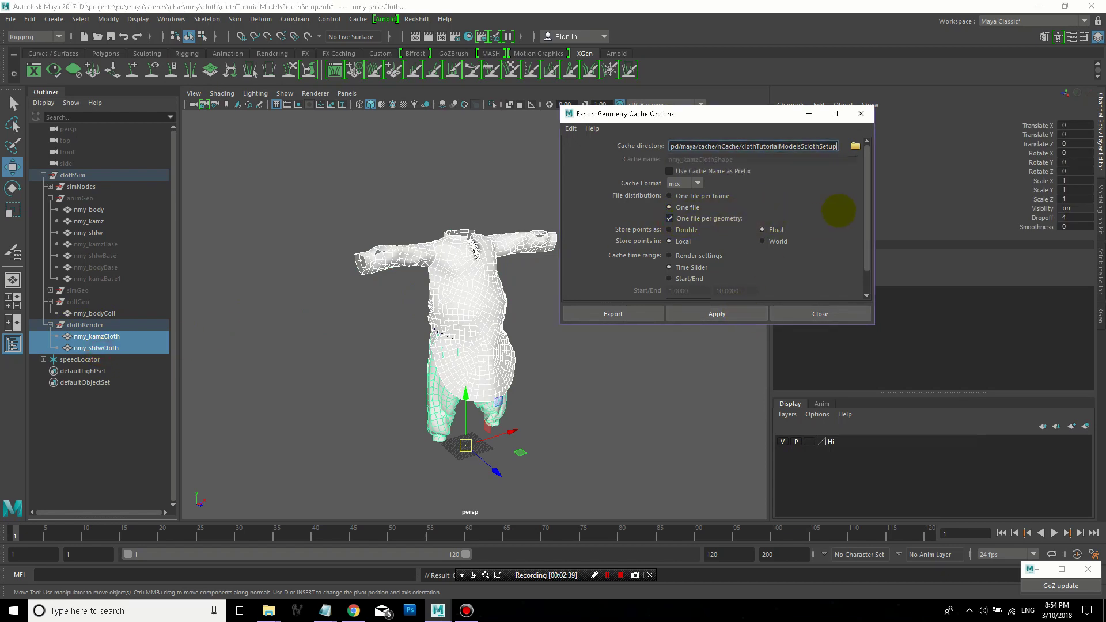
pyautogui.scroll(-1, 721, 184)
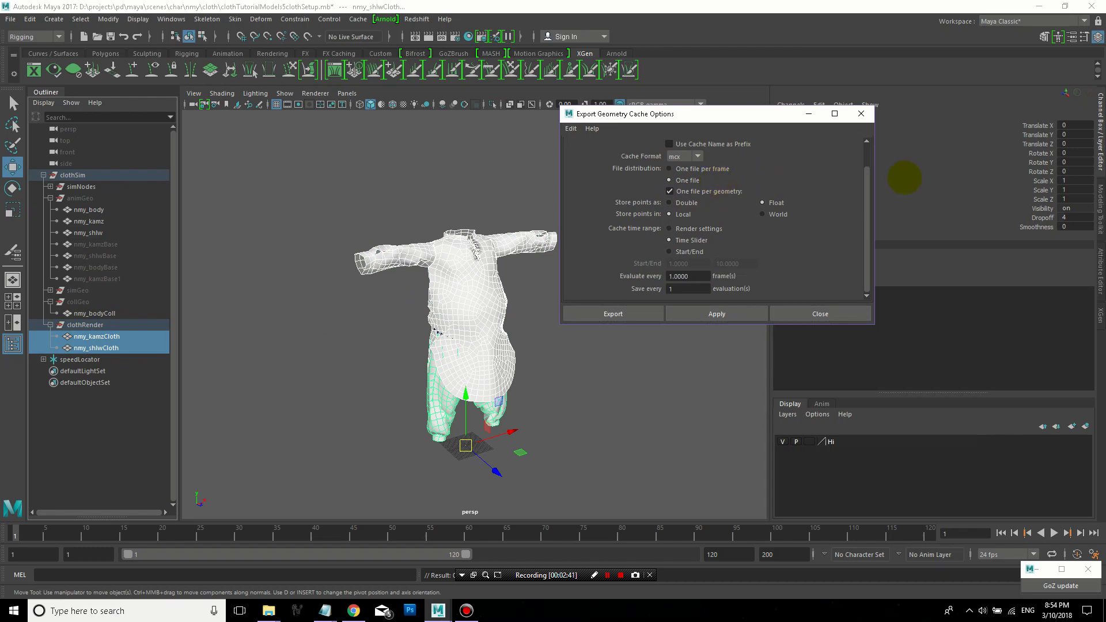
pyautogui.click(804, 313)
pyautogui.click(656, 319)
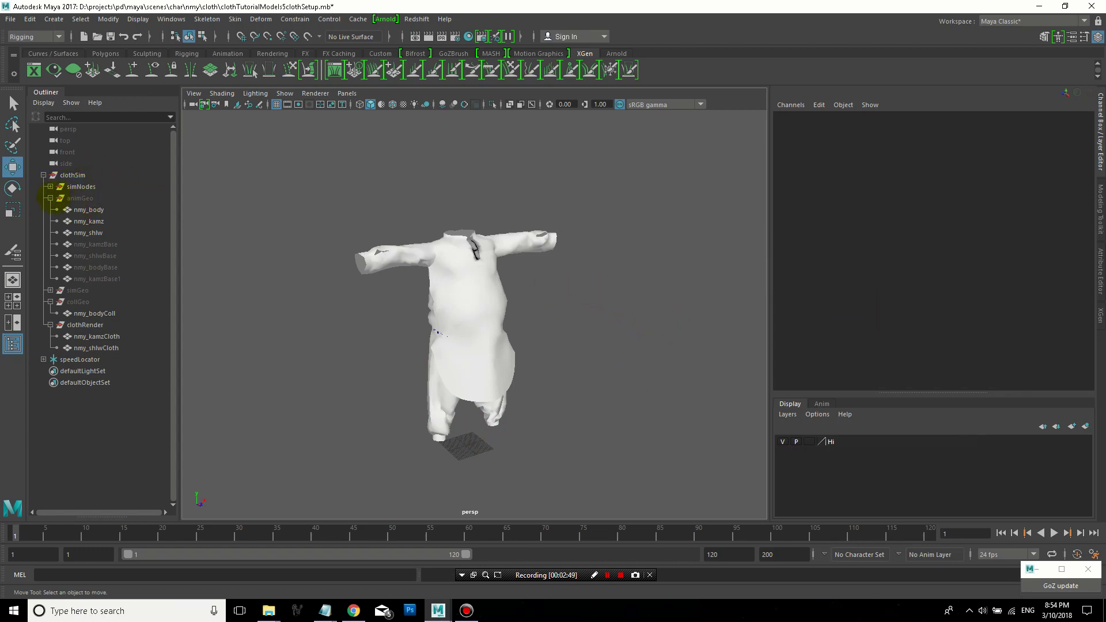
# Unhide the collGeo group so the red collision body shows with the cloth.
pyautogui.click(50, 198)
pyautogui.click(81, 221)
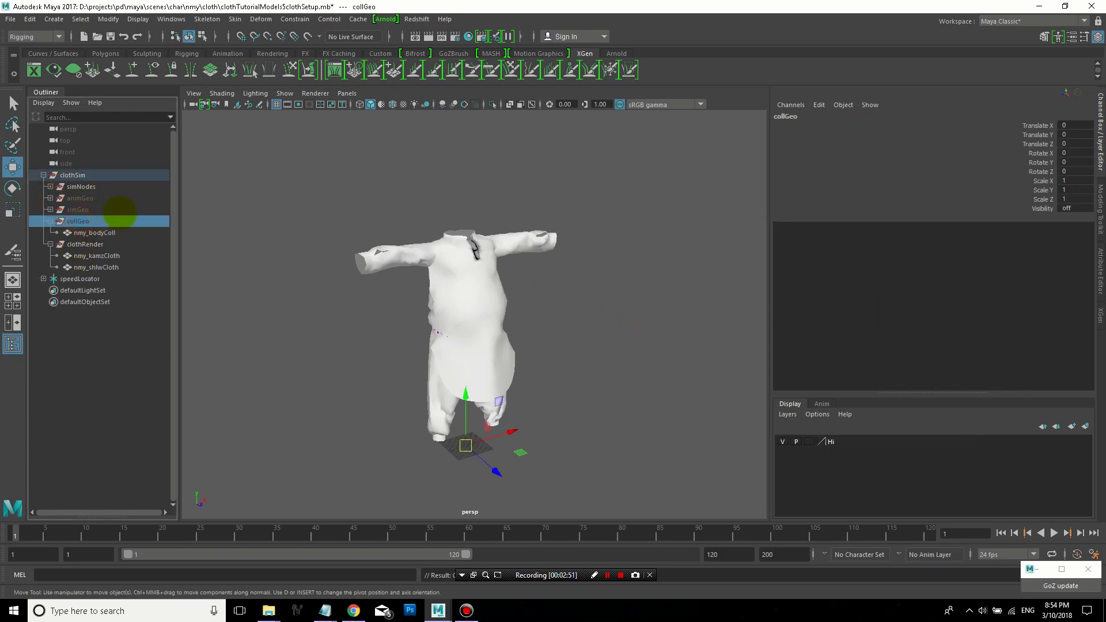
pyautogui.hotkey('shift', 'h')
pyautogui.click(677, 187)
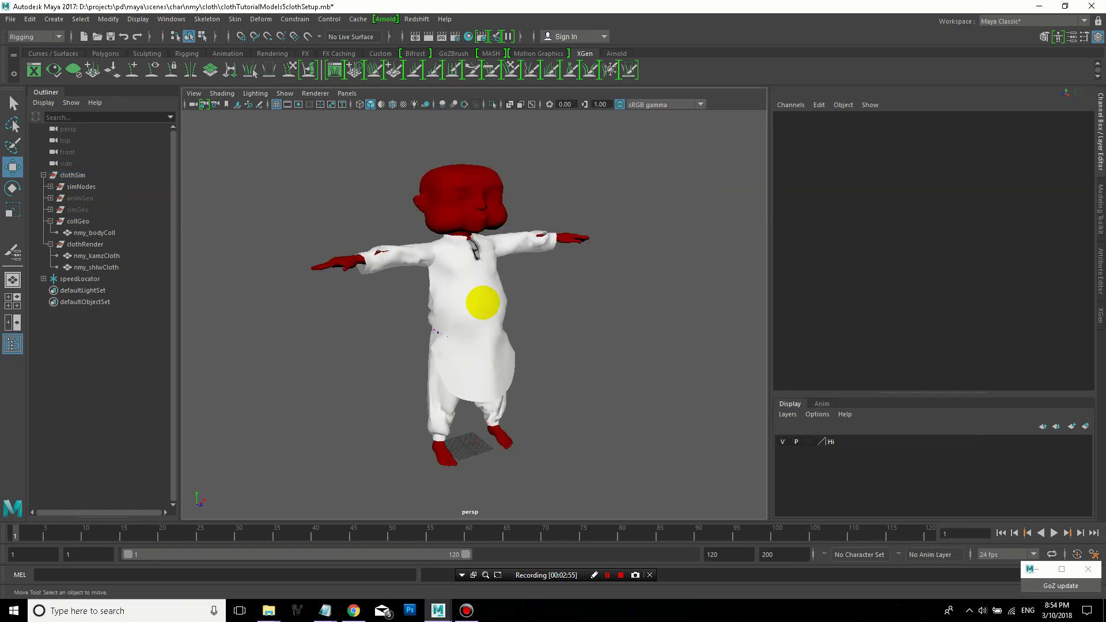
pyautogui.keyDown('alt'); pyautogui.moveTo(594, 334); pyautogui.dragTo(570, 308); pyautogui.keyUp('alt')
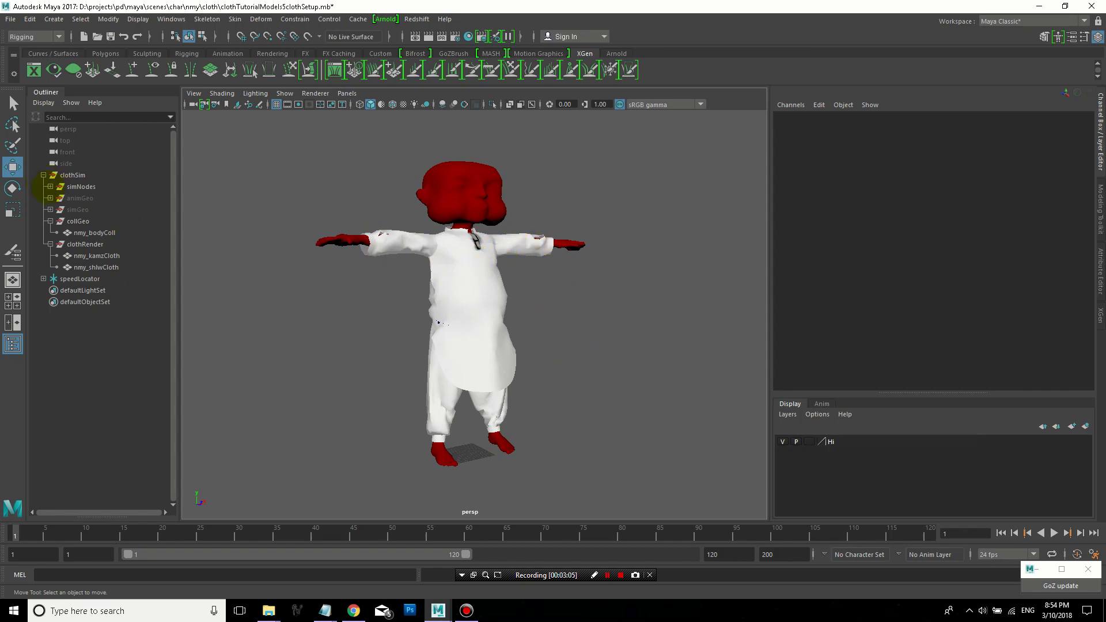
# Expand simNodes and select the kamz cloth mesh, zooming in on the torso.
pyautogui.click(50, 187)
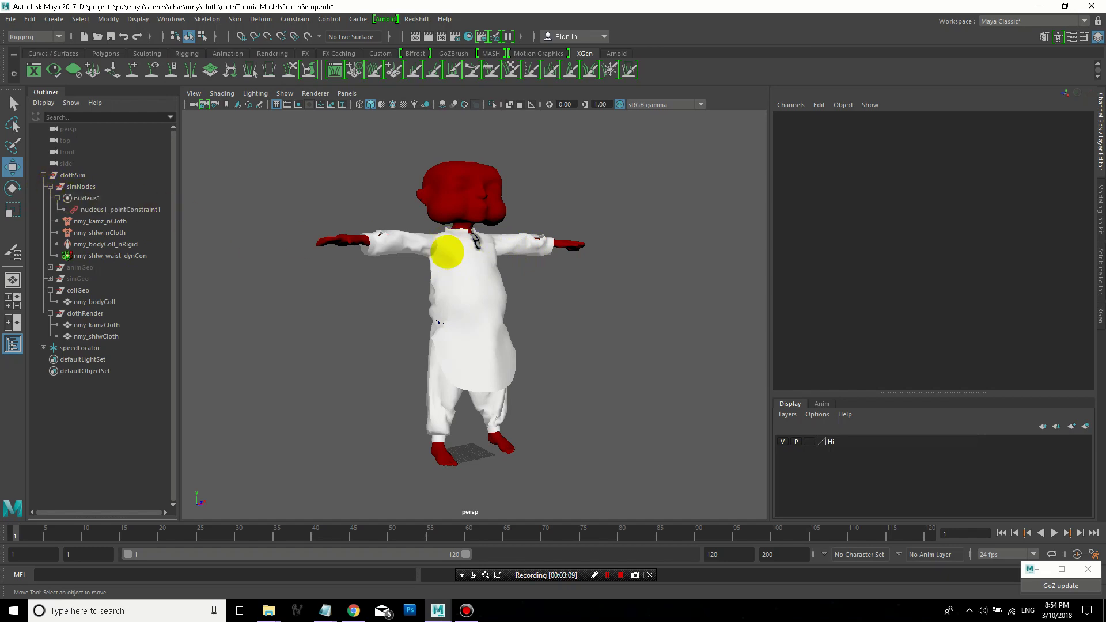
pyautogui.click(455, 256)
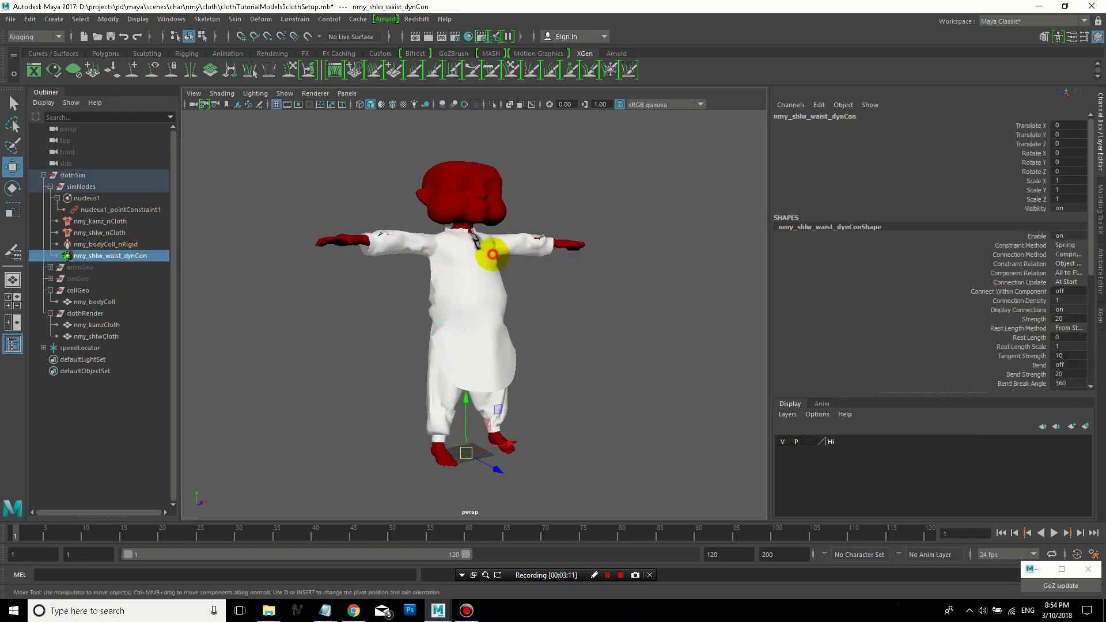
pyautogui.keyDown('alt'); pyautogui.moveTo(468, 276); pyautogui.dragTo(437, 277); pyautogui.keyUp('alt')
pyautogui.keyDown('alt'); pyautogui.moveTo(436, 277); pyautogui.dragTo(472, 317, button='right'); pyautogui.keyUp('alt')
pyautogui.keyDown('alt'); pyautogui.moveTo(472, 317); pyautogui.dragTo(424, 313); pyautogui.keyUp('alt')
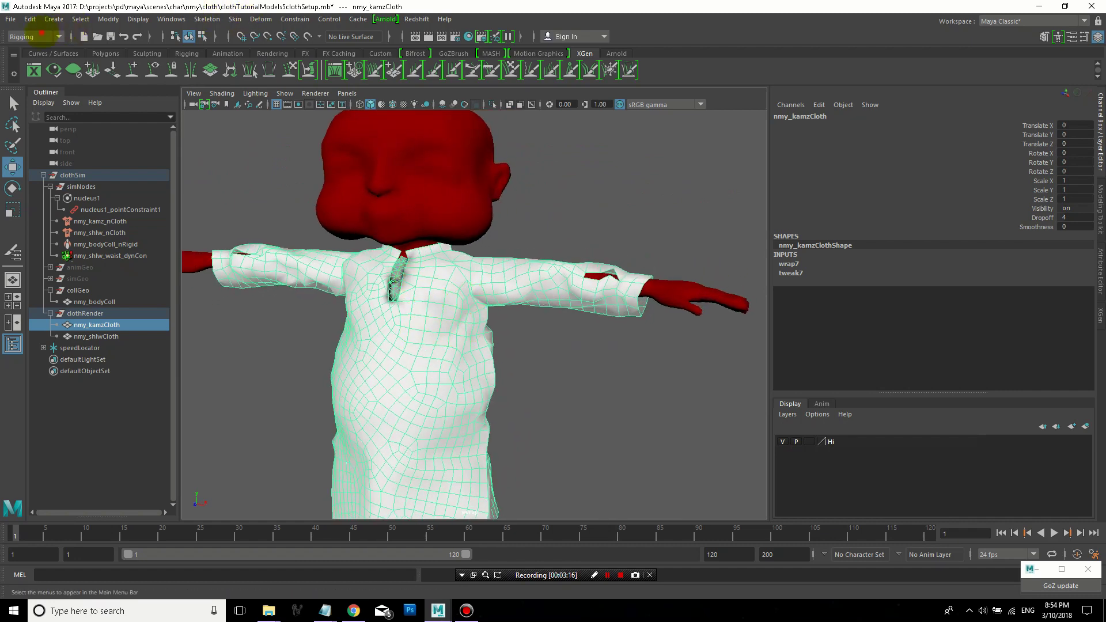
# Switch the menu set from Rigging to FX and browse the nConstraint and nCloth menus without running anything.
pyautogui.click(36, 37)
pyautogui.click(13, 84)
pyautogui.click(328, 19)
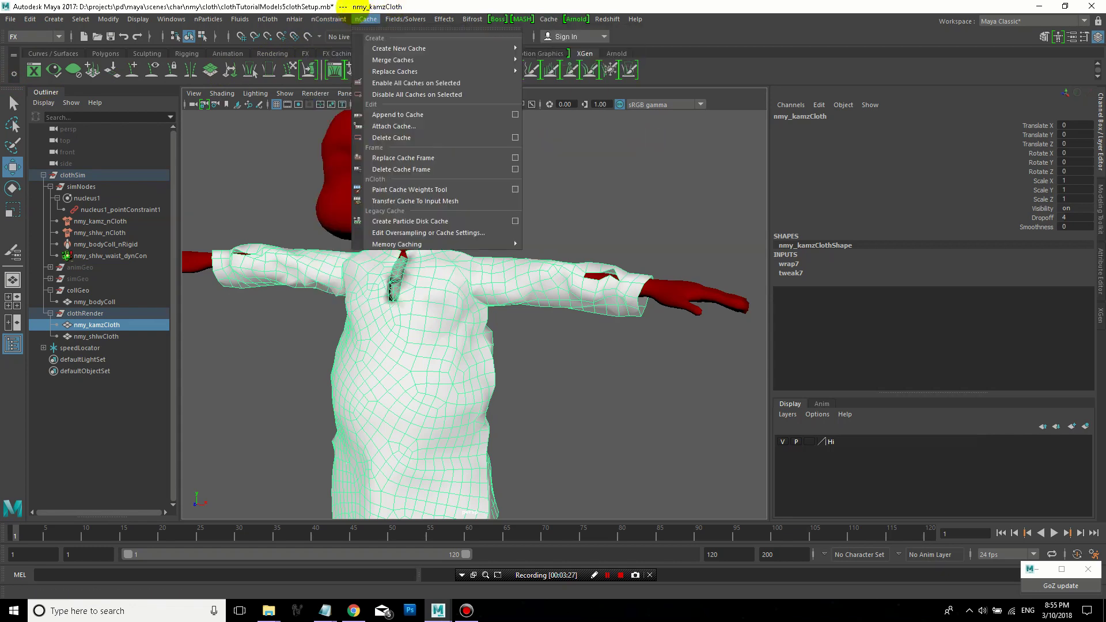
pyautogui.click(353, 6)
pyautogui.click(267, 19)
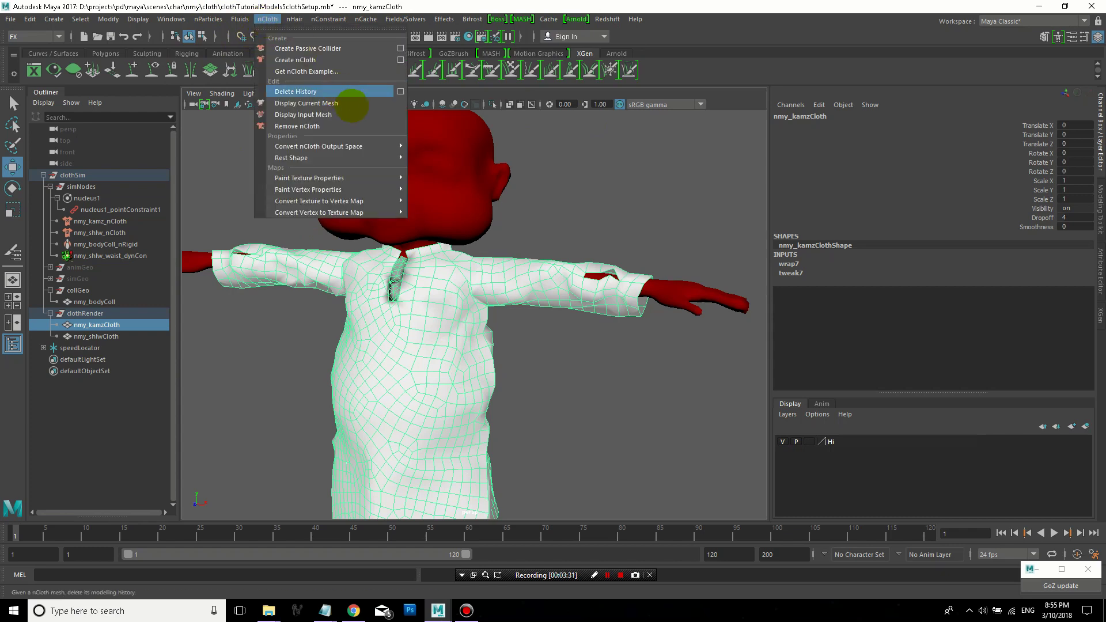
pyautogui.moveTo(375, 160)
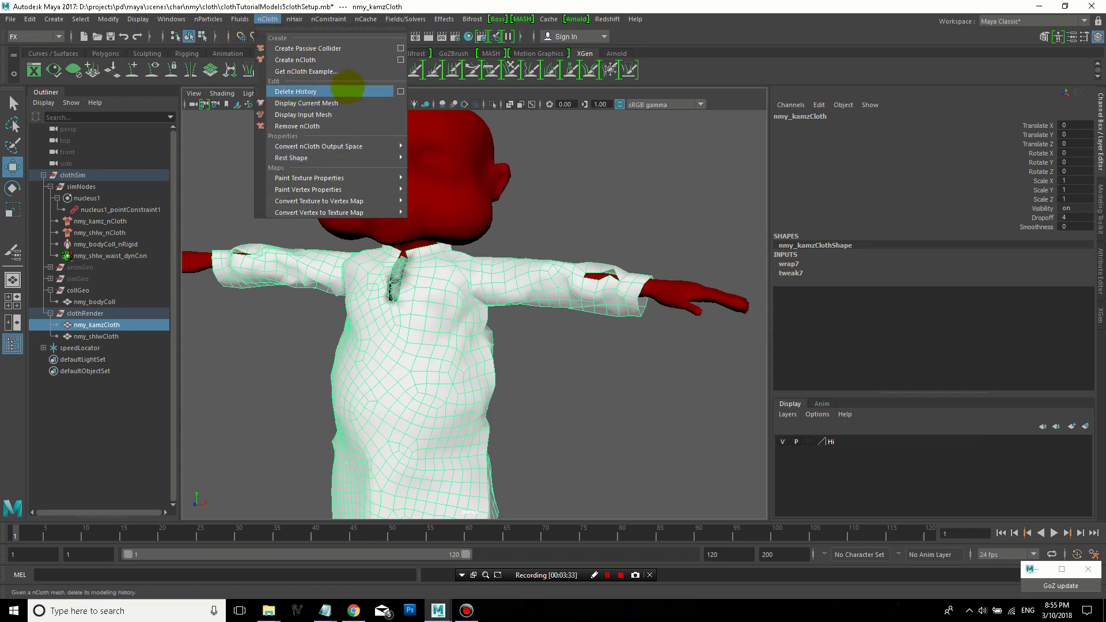
pyautogui.moveTo(328, 19)
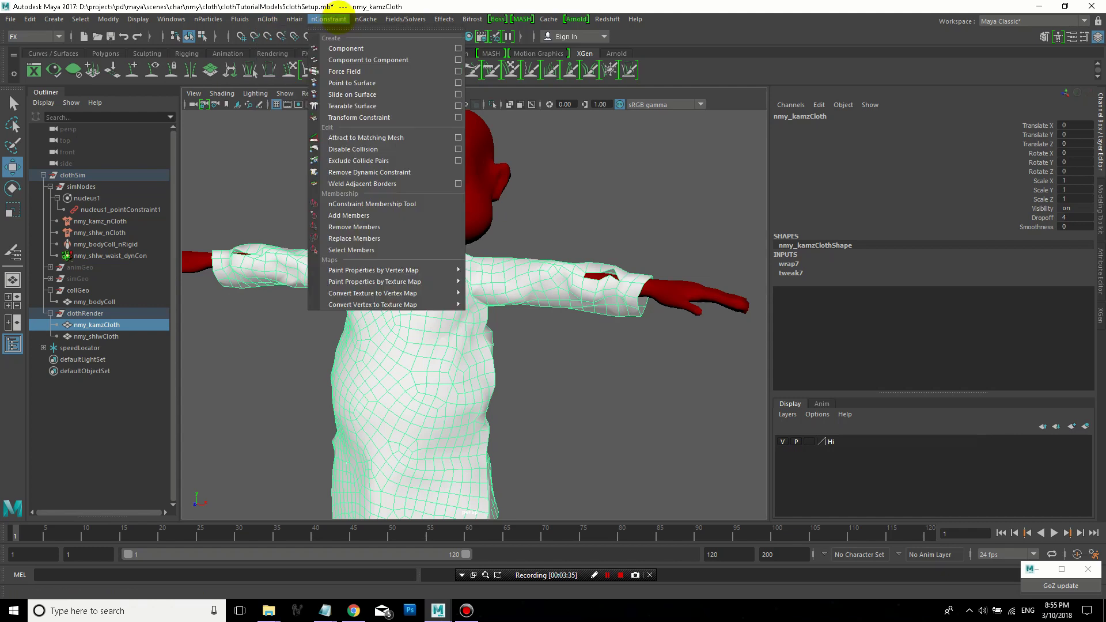
pyautogui.moveTo(405, 7)
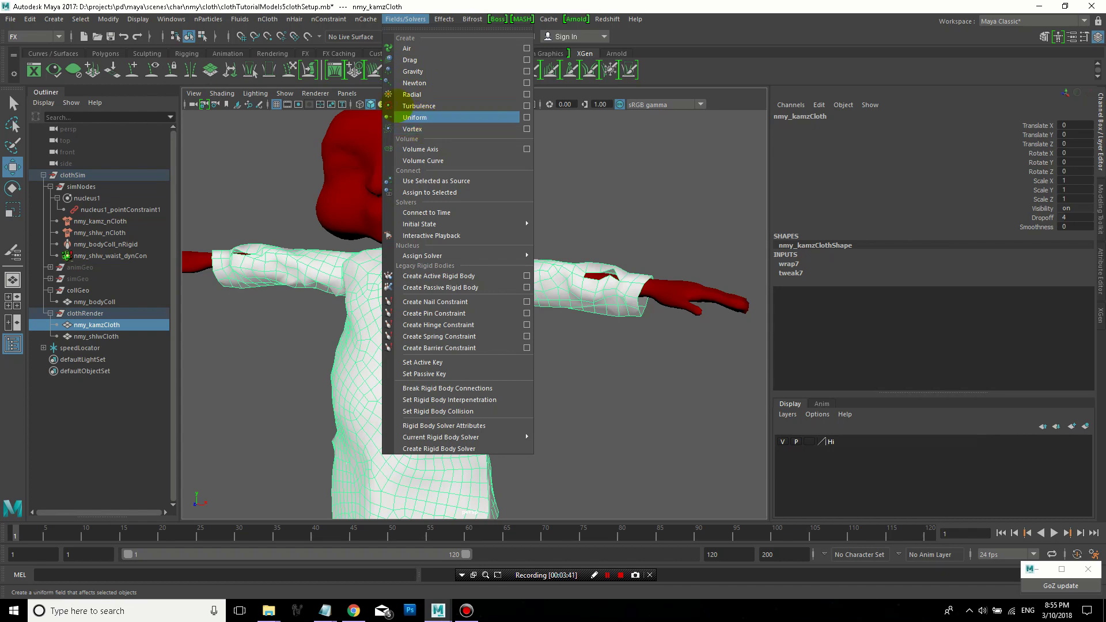
pyautogui.click(378, 6)
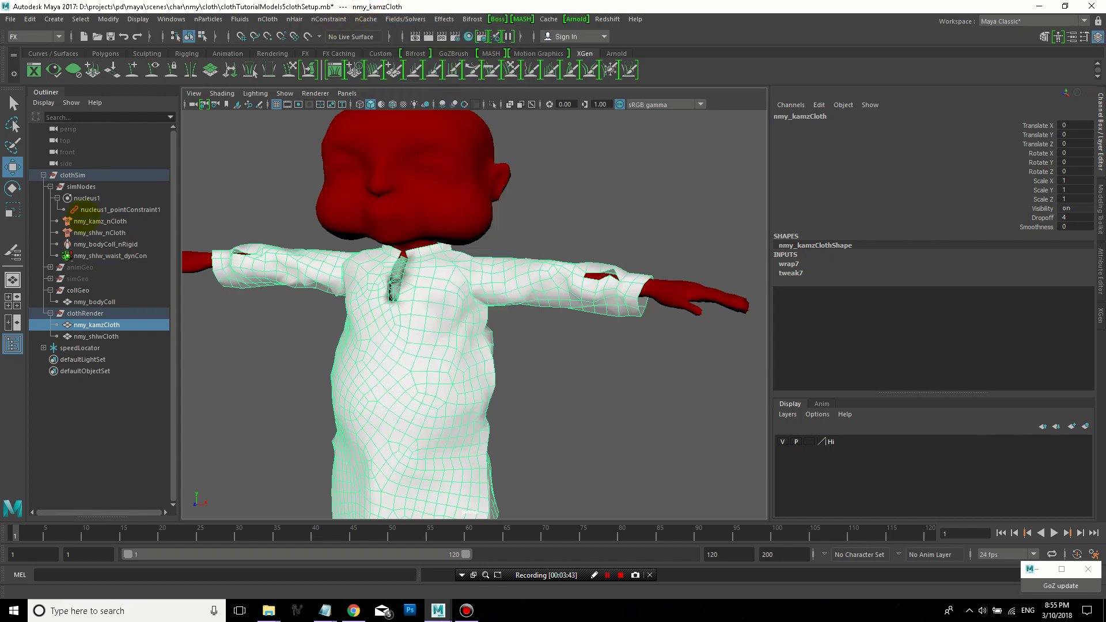
pyautogui.click(86, 198)
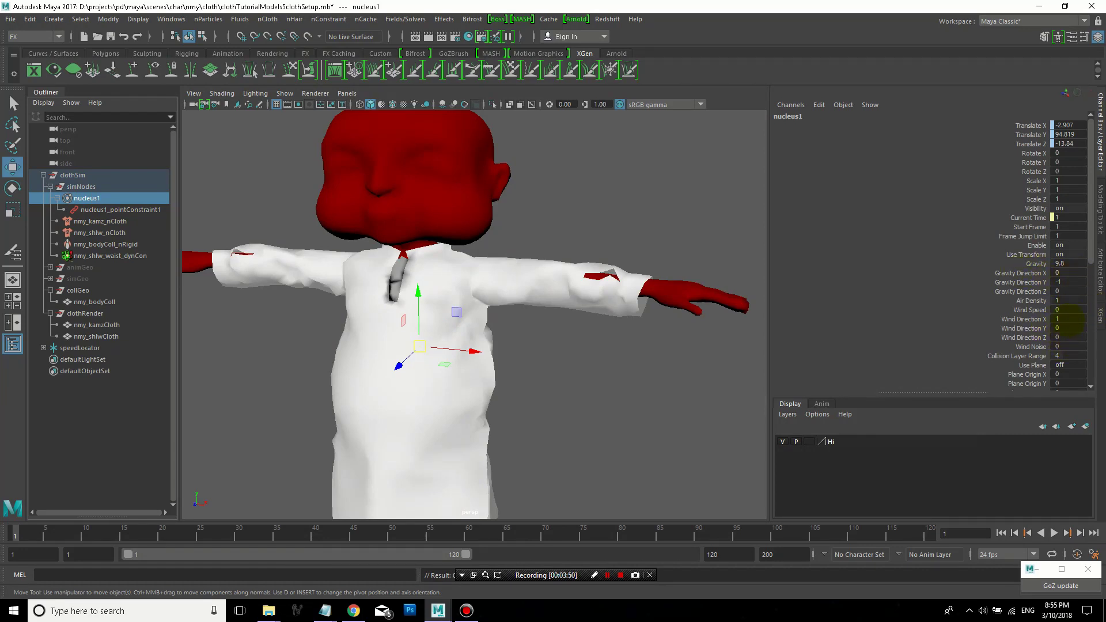
pyautogui.doubleClick(1060, 346)
pyautogui.doubleClick(1071, 300)
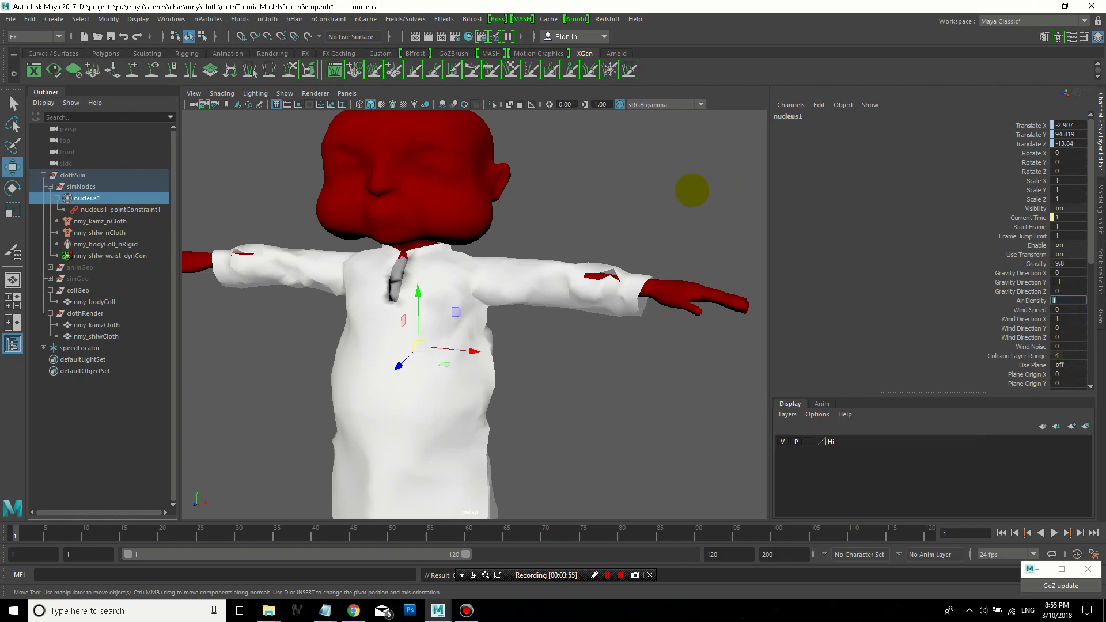
pyautogui.click(692, 190)
pyautogui.scroll(-5, 655, 198)
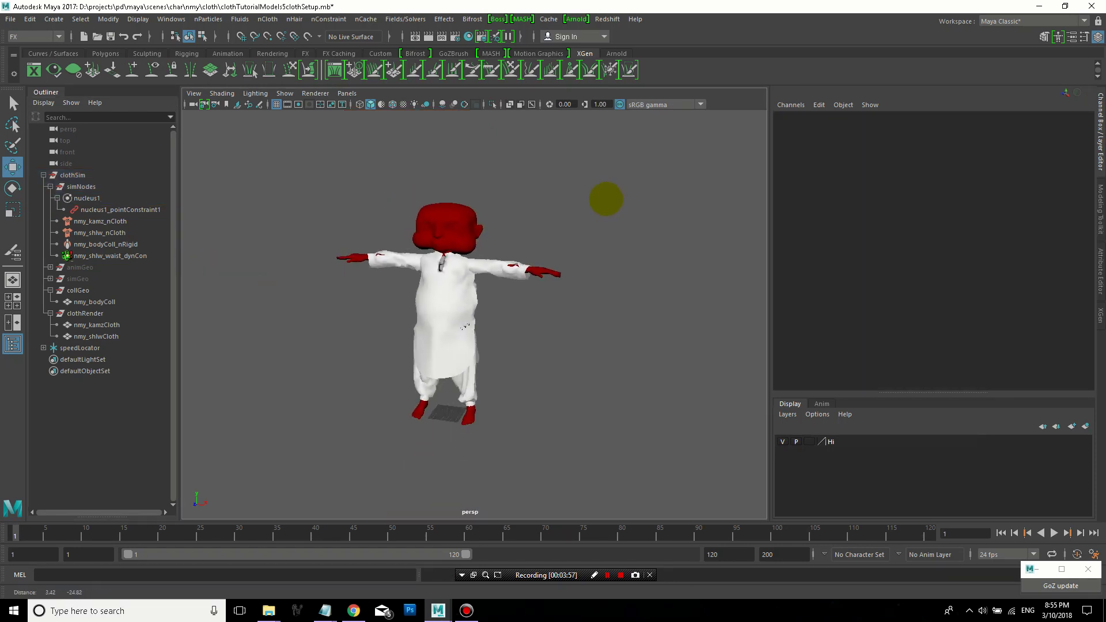
pyautogui.scroll(5, 647, 329)
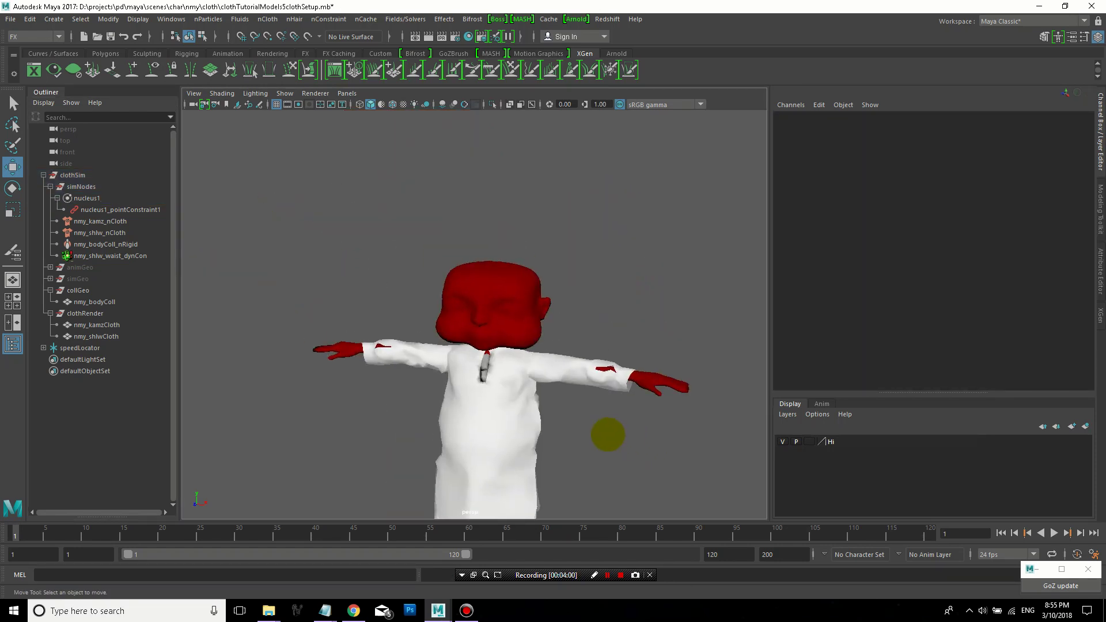
pyautogui.keyDown('alt'); pyautogui.moveTo(608, 435); pyautogui.dragTo(636, 281); pyautogui.keyUp('alt')
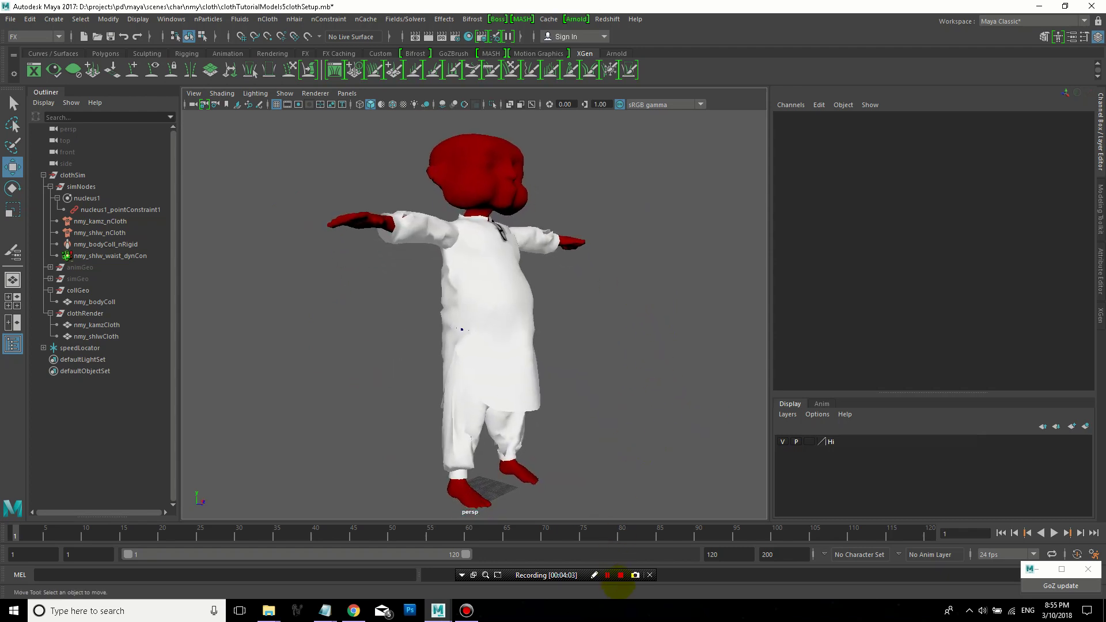